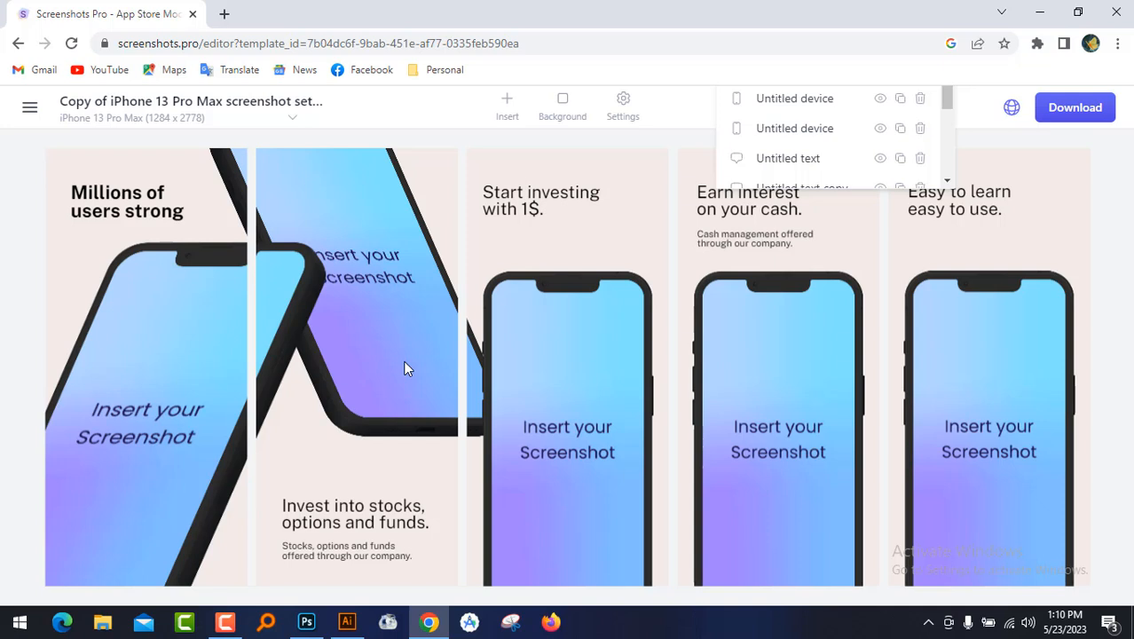
# Switch to Photoshop and create a new document from the Android 1080p mobile preset, 1080 x 1920 px with artboards
pyautogui.click(306, 622)
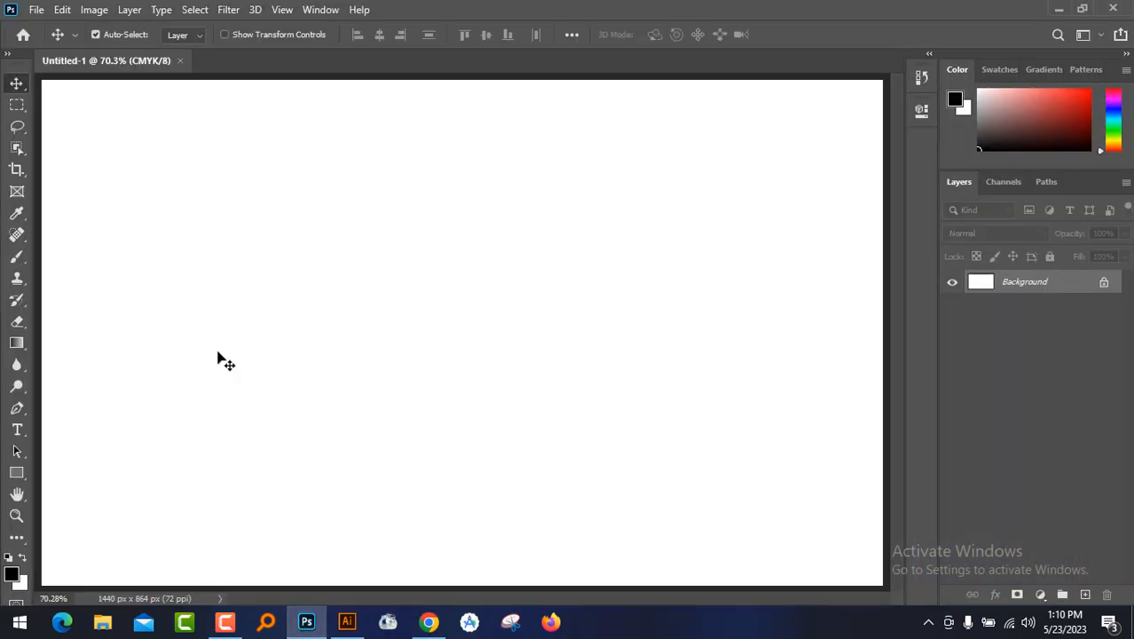
pyautogui.click(36, 9)
pyautogui.click(69, 28)
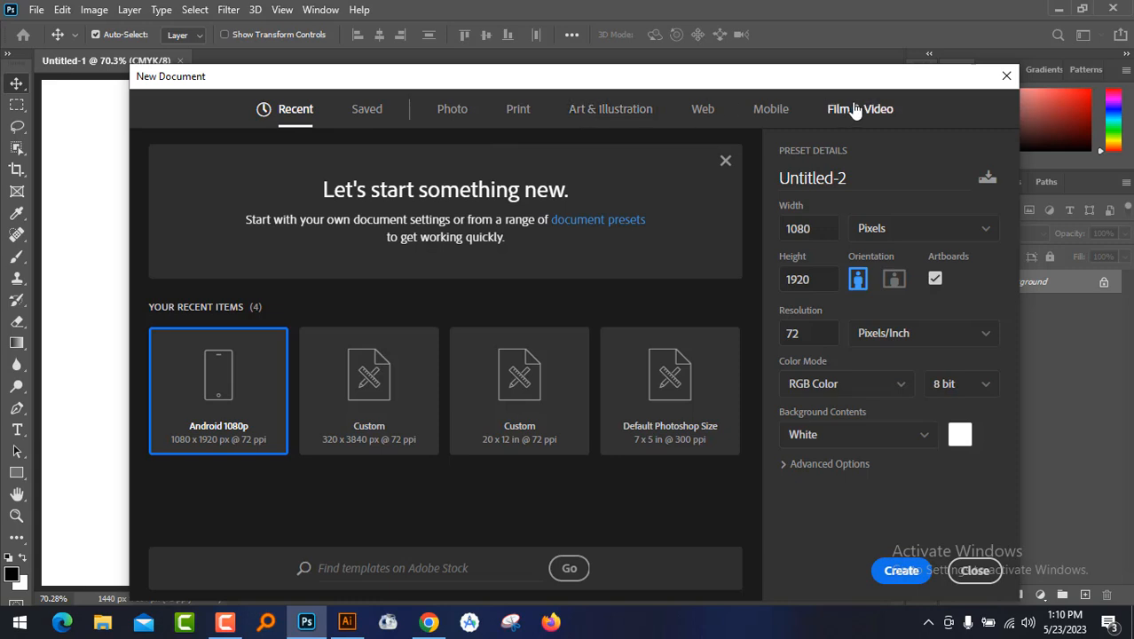
pyautogui.click(765, 113)
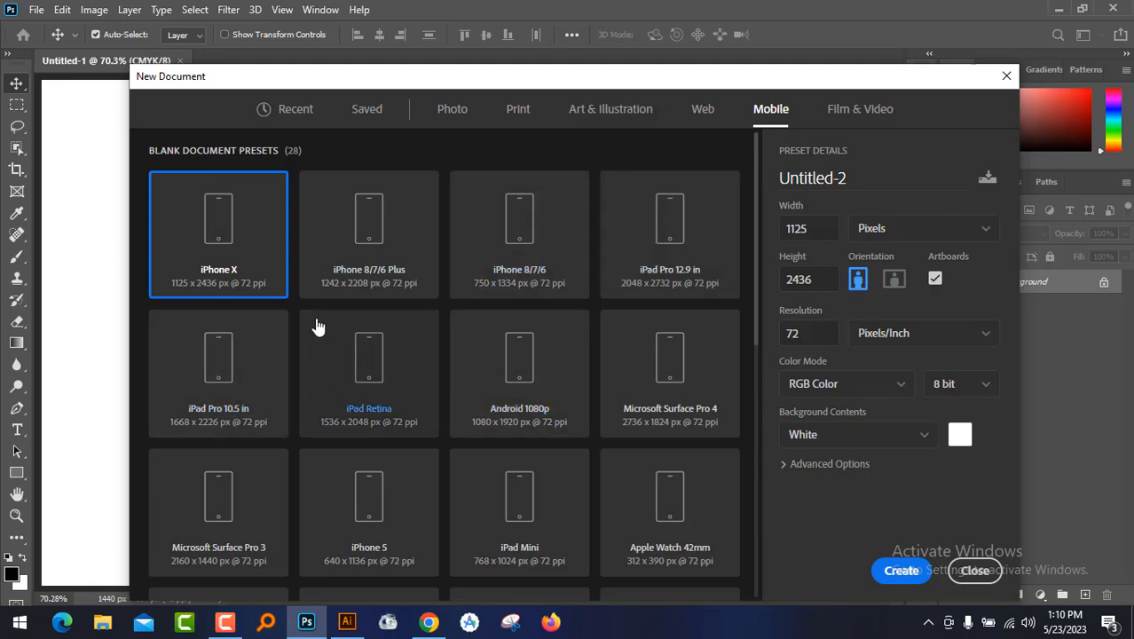
pyautogui.scroll(-5, 520, 390)
pyautogui.scroll(5, 521, 387)
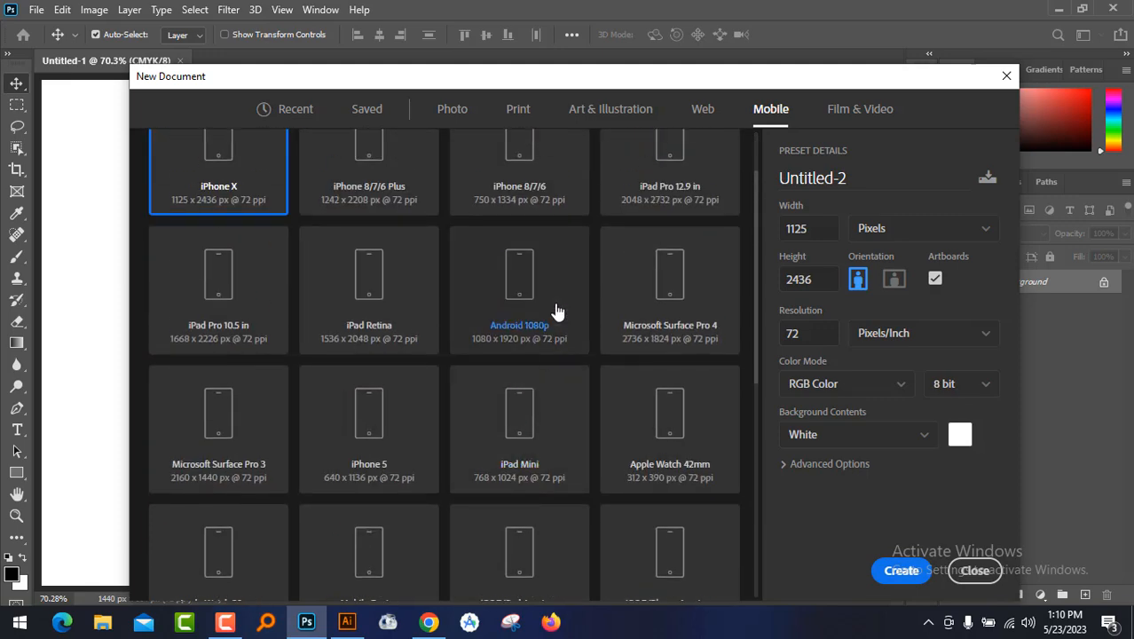
pyautogui.click(525, 291)
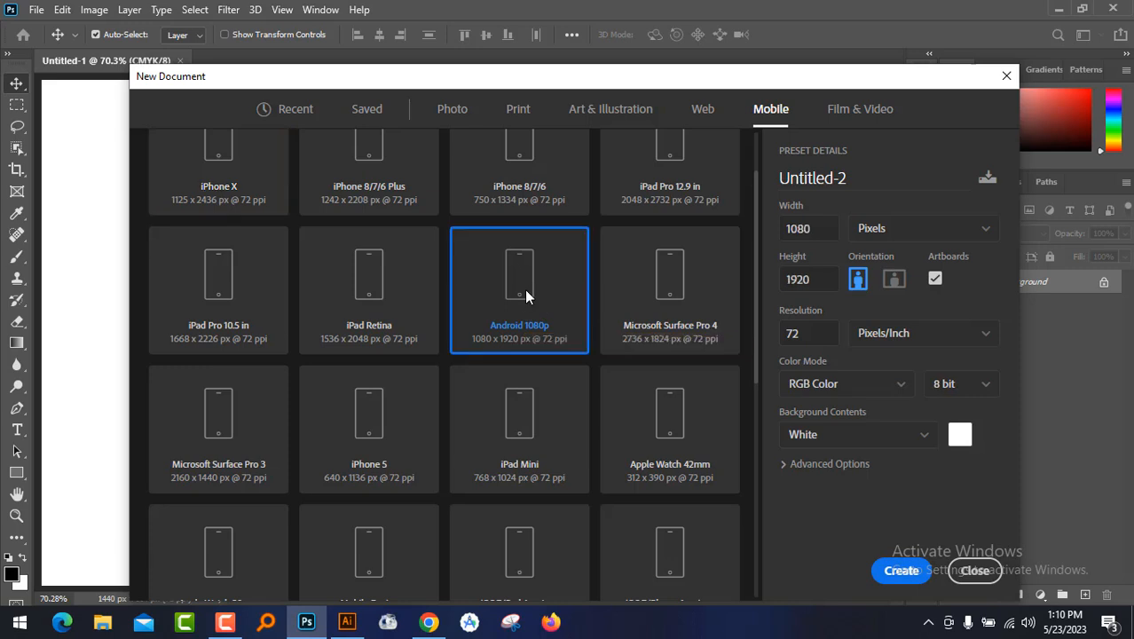
pyautogui.click(899, 571)
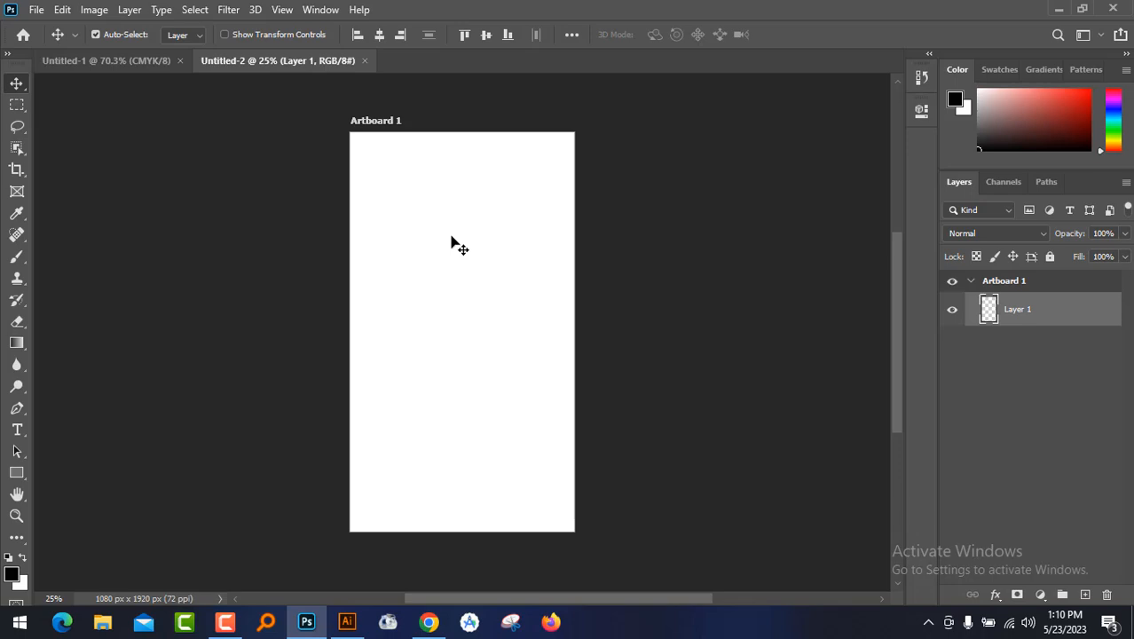
# Add two more 1080 x 1920 px artboards in a row beside Artboard 1, then return to the Move tool
pyautogui.click(428, 622)
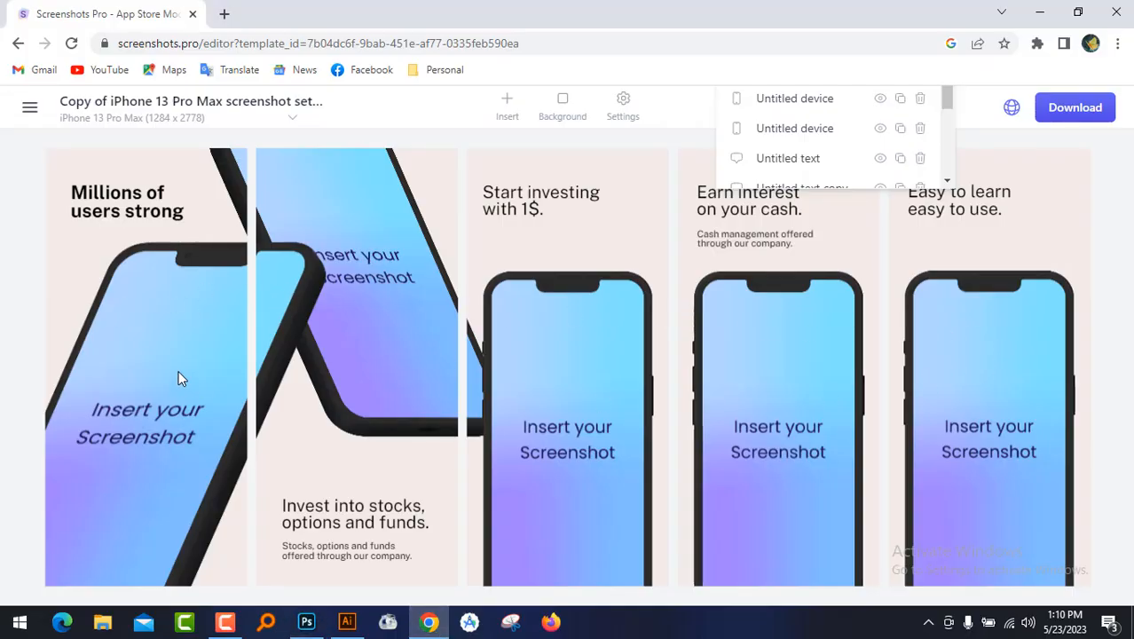
pyautogui.click(1040, 12)
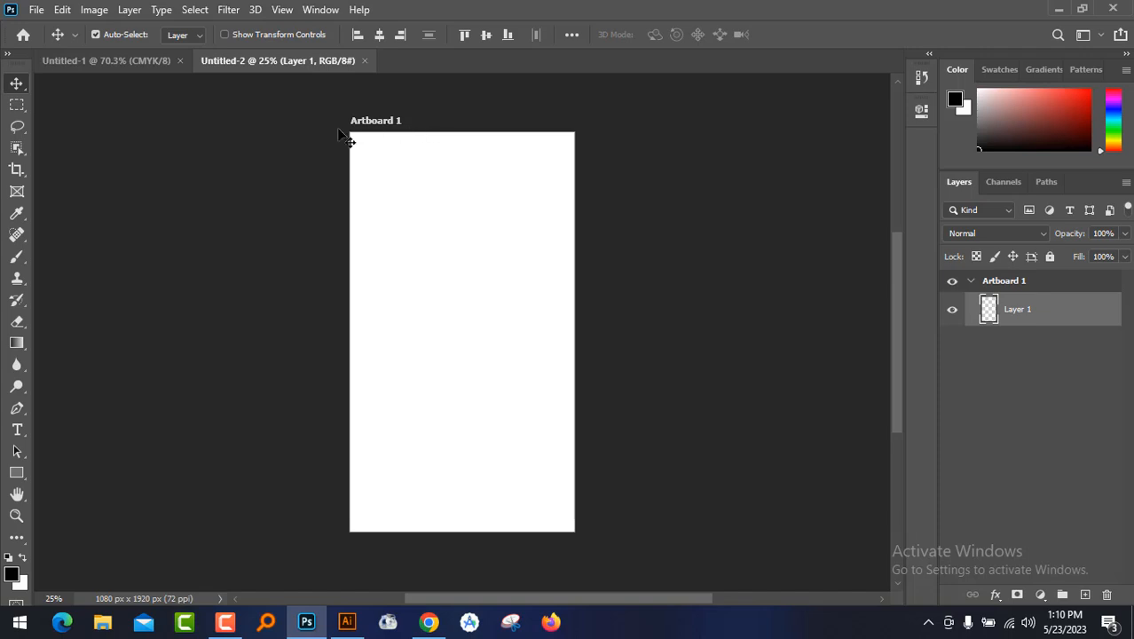
pyautogui.click(408, 127)
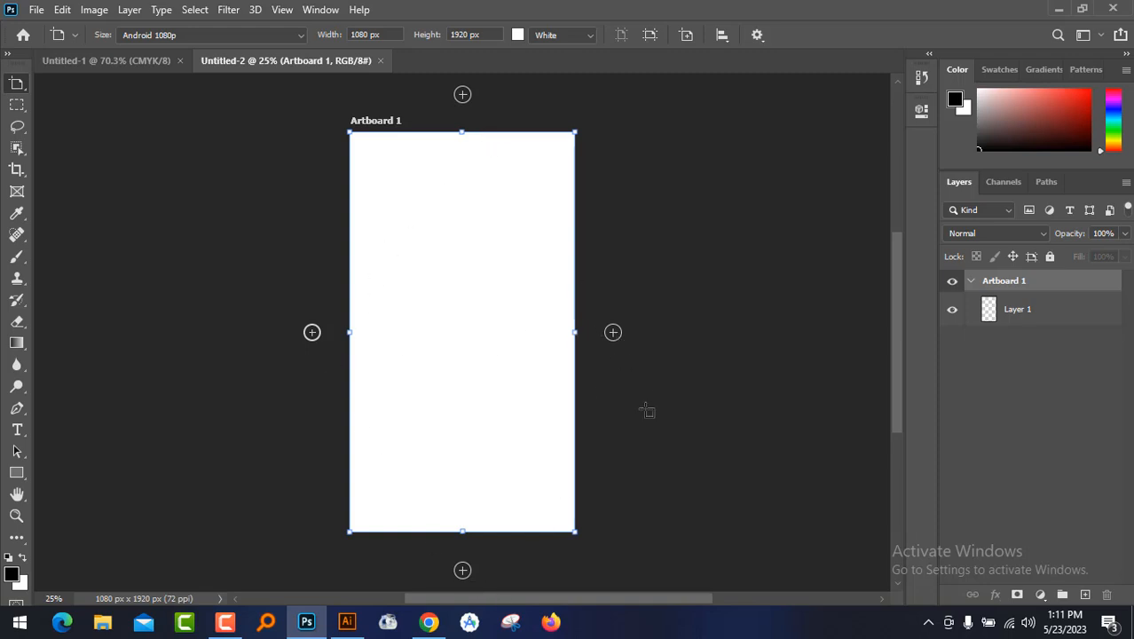
pyautogui.click(613, 332)
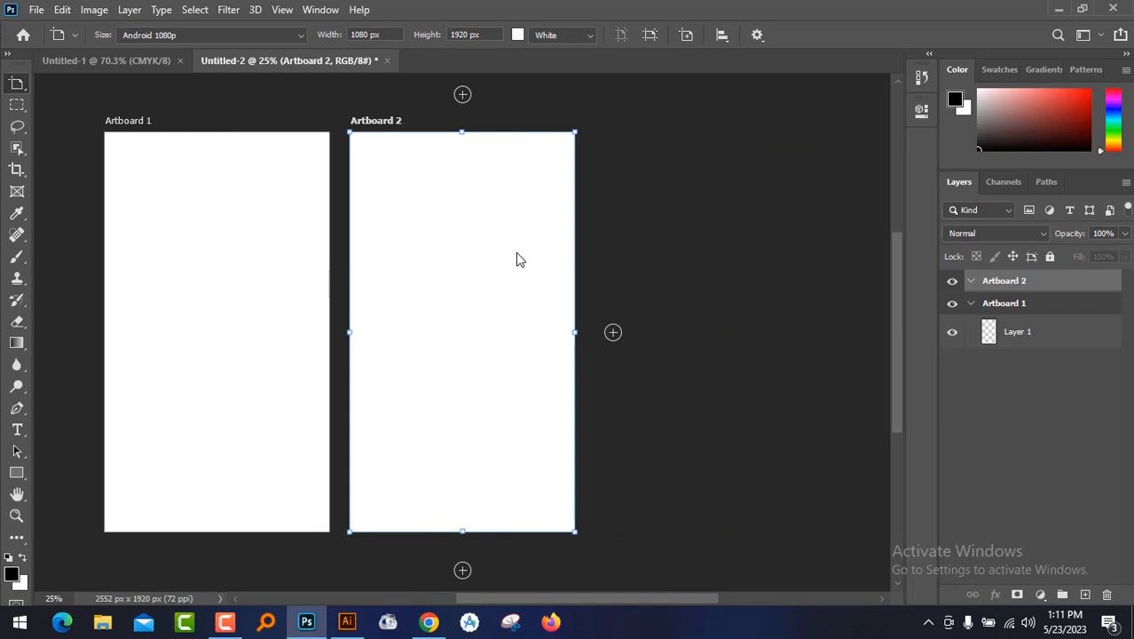
pyautogui.click(613, 333)
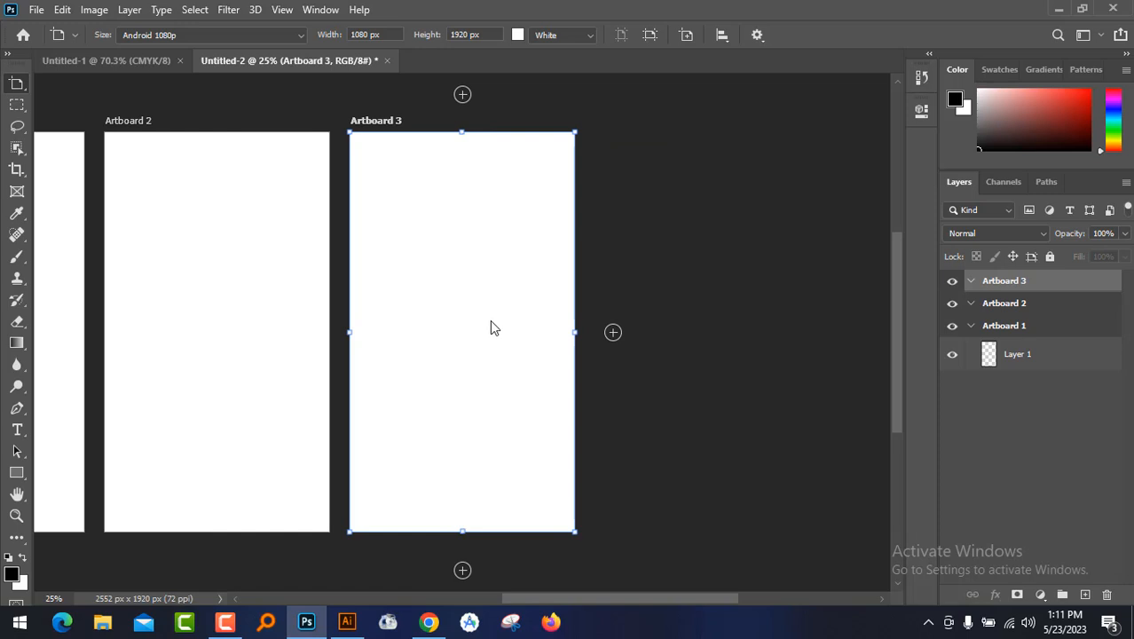
pyautogui.moveTo(629, 600); pyautogui.dragTo(566, 609)
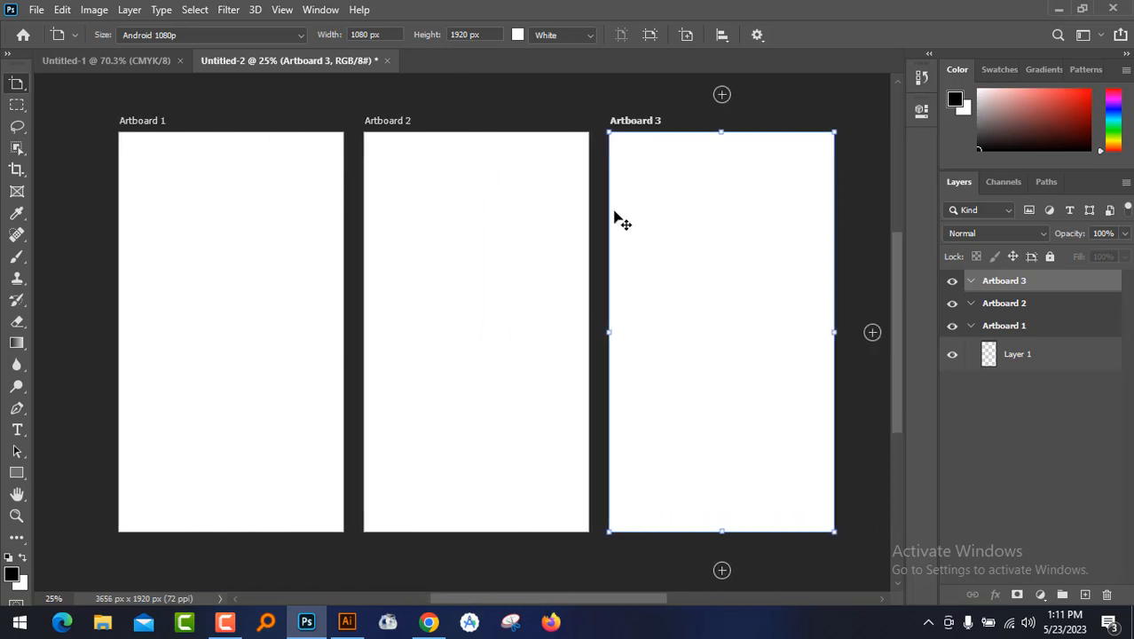
pyautogui.rightClick(17, 84)
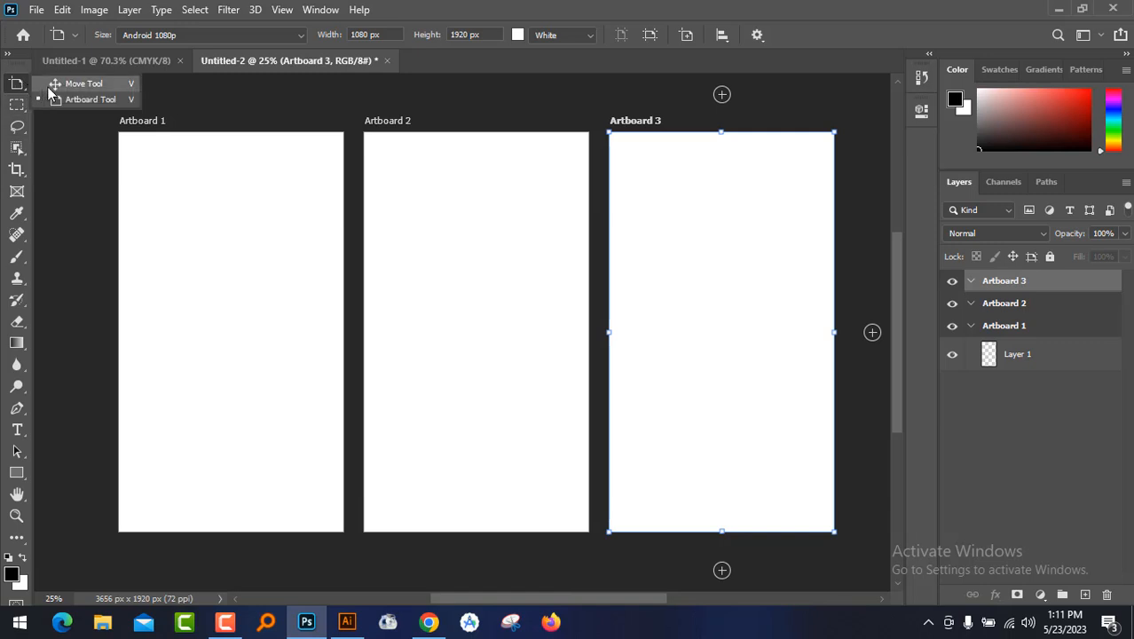
pyautogui.click(77, 85)
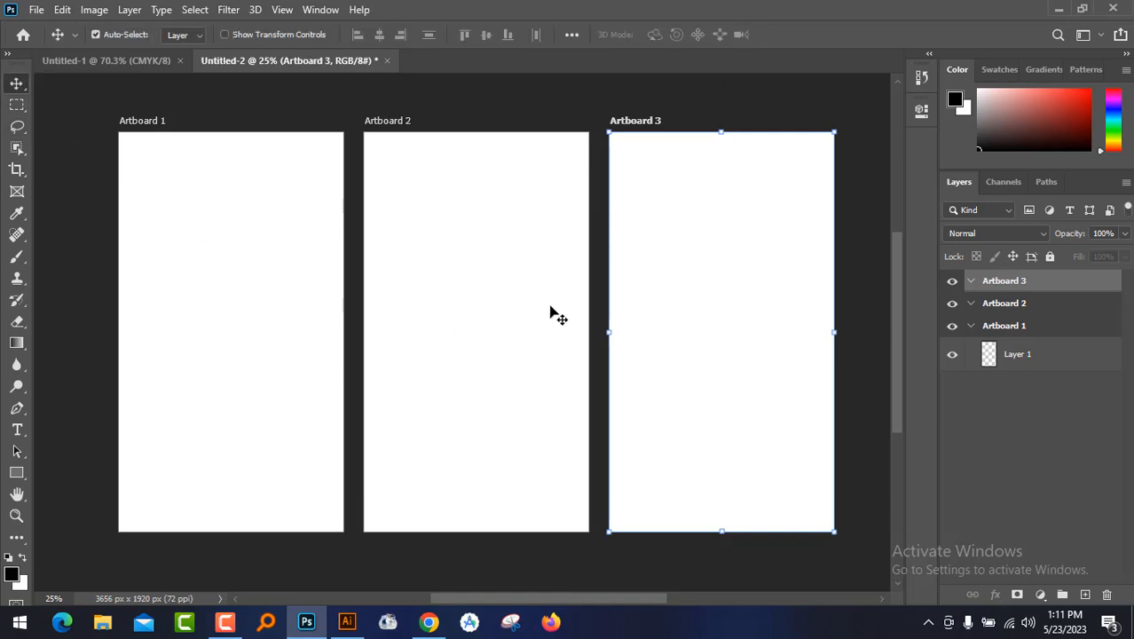
# Go to the desktop and look through the MY SPOKEN app screenshots in the photo viewer
pyautogui.click(1059, 11)
pyautogui.rightClick(207, 224)
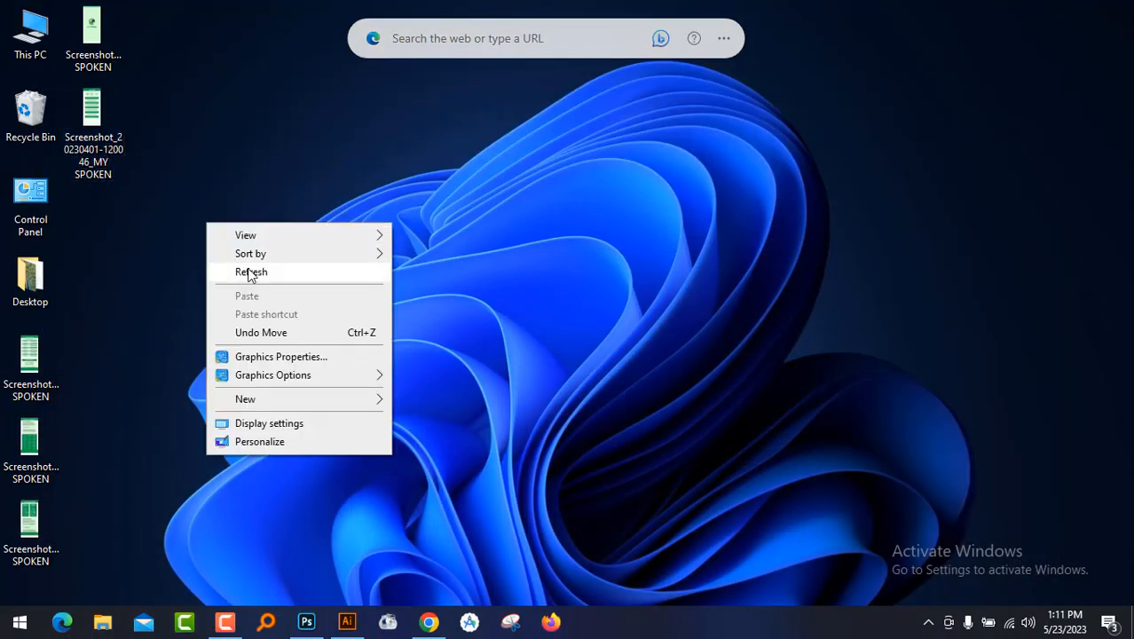
pyautogui.click(244, 274)
pyautogui.click(55, 376)
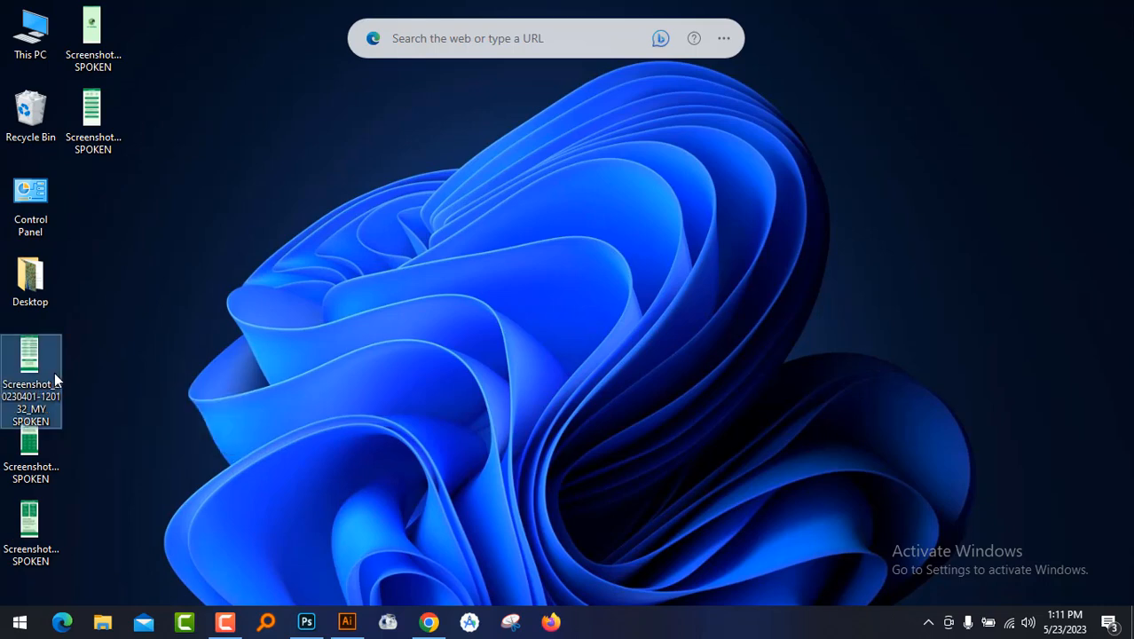
pyautogui.doubleClick(54, 373)
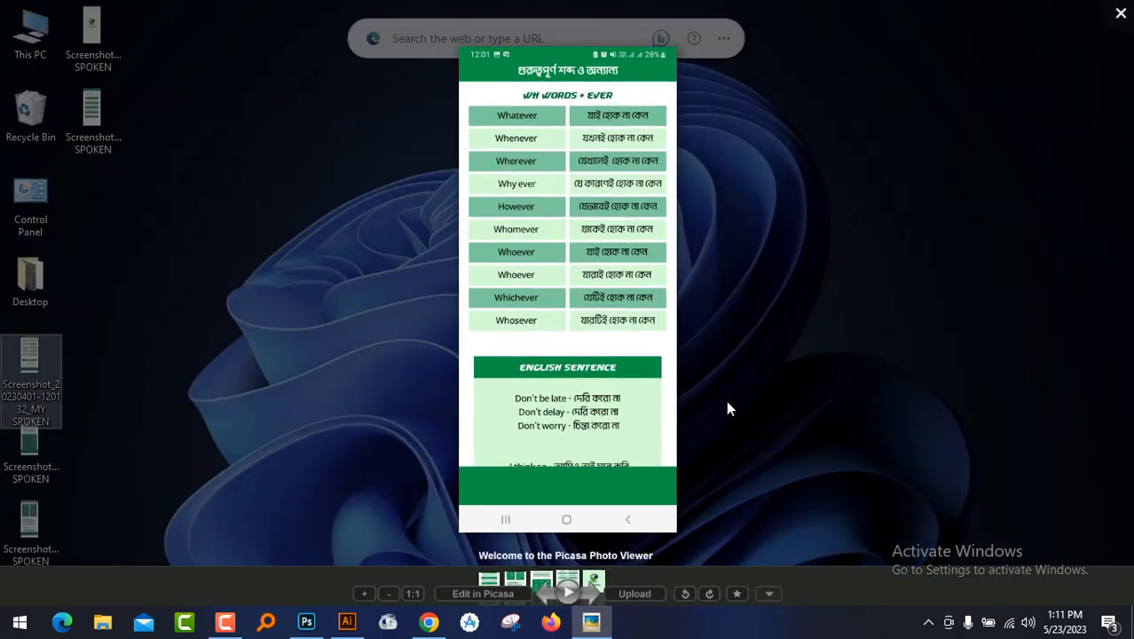
pyautogui.press('Left')
pyautogui.press('Left')
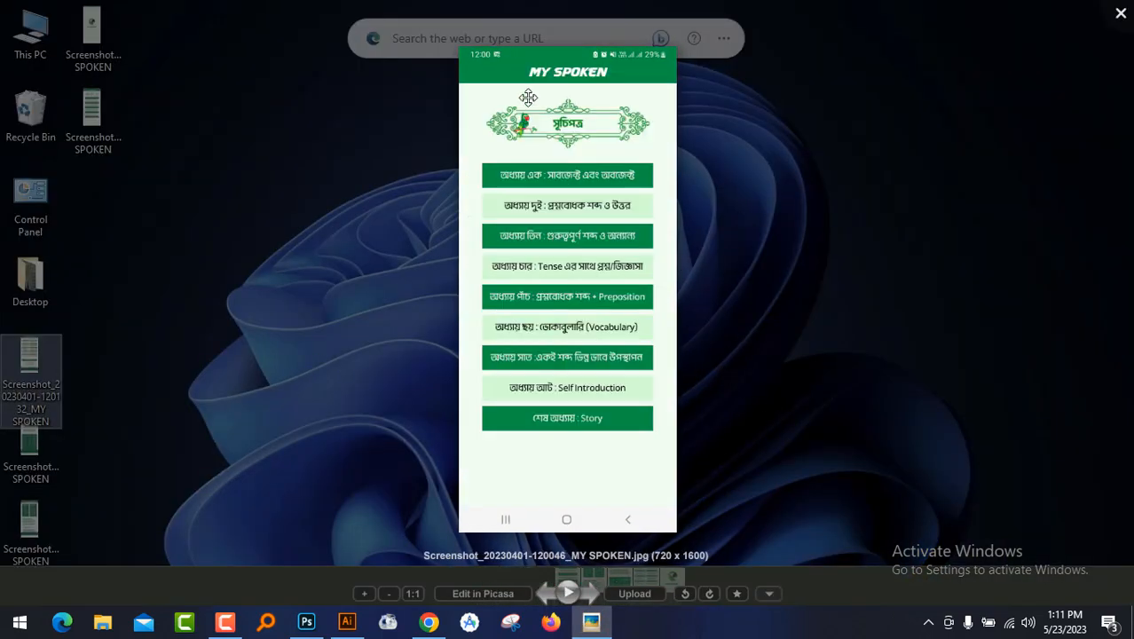
pyautogui.click(84, 438)
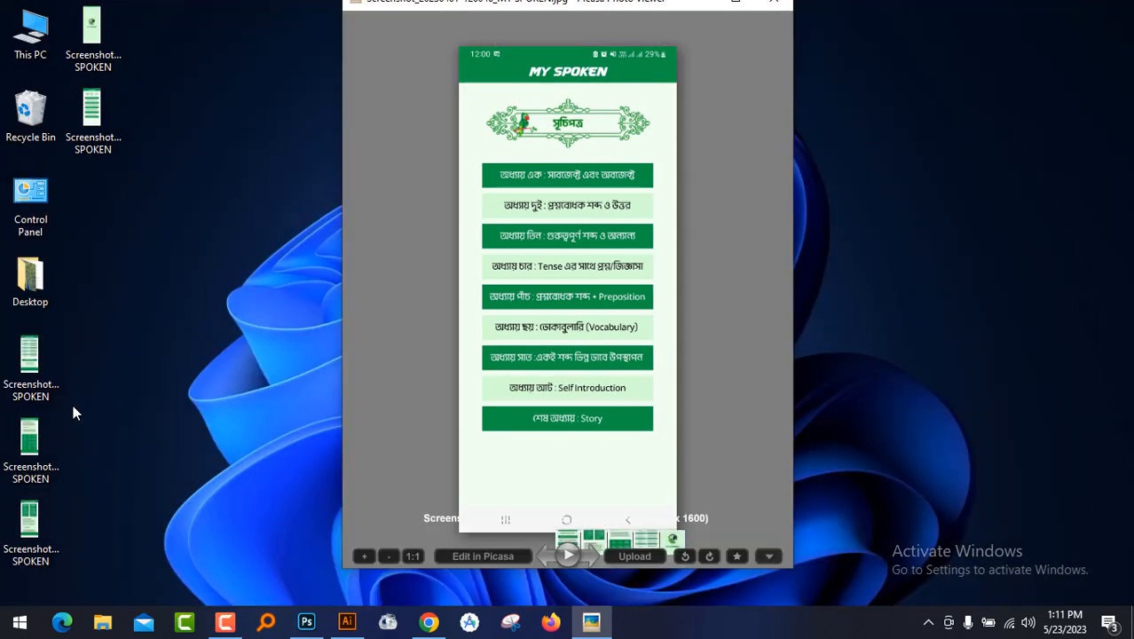
pyautogui.doubleClick(105, 37)
pyautogui.scroll(2, 621, 253)
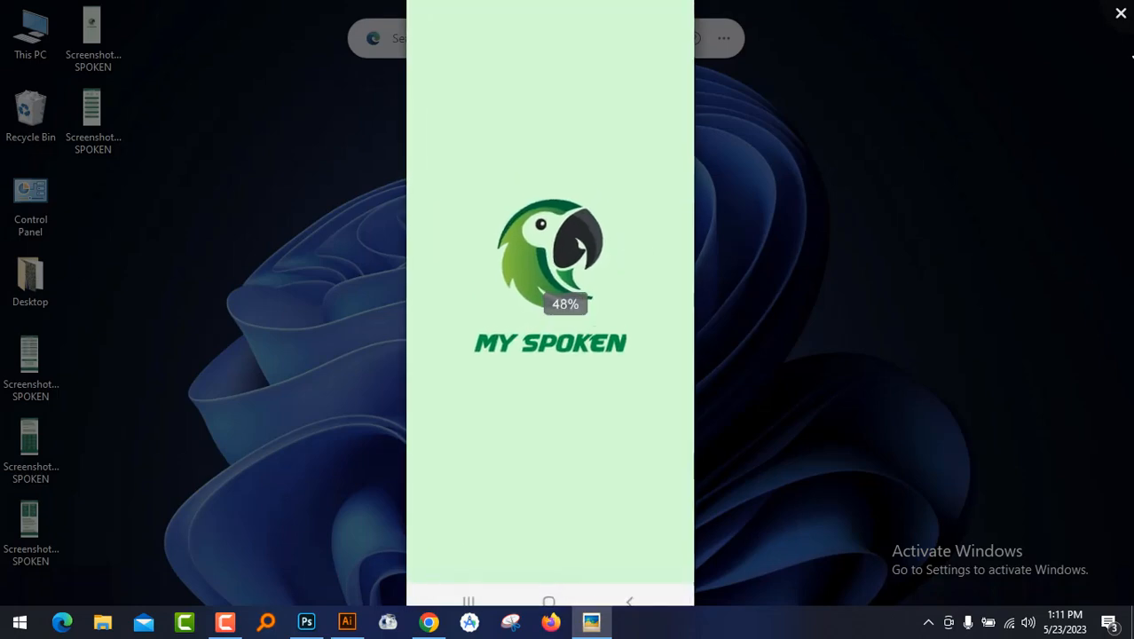
pyautogui.click(296, 157)
pyautogui.doubleClick(92, 115)
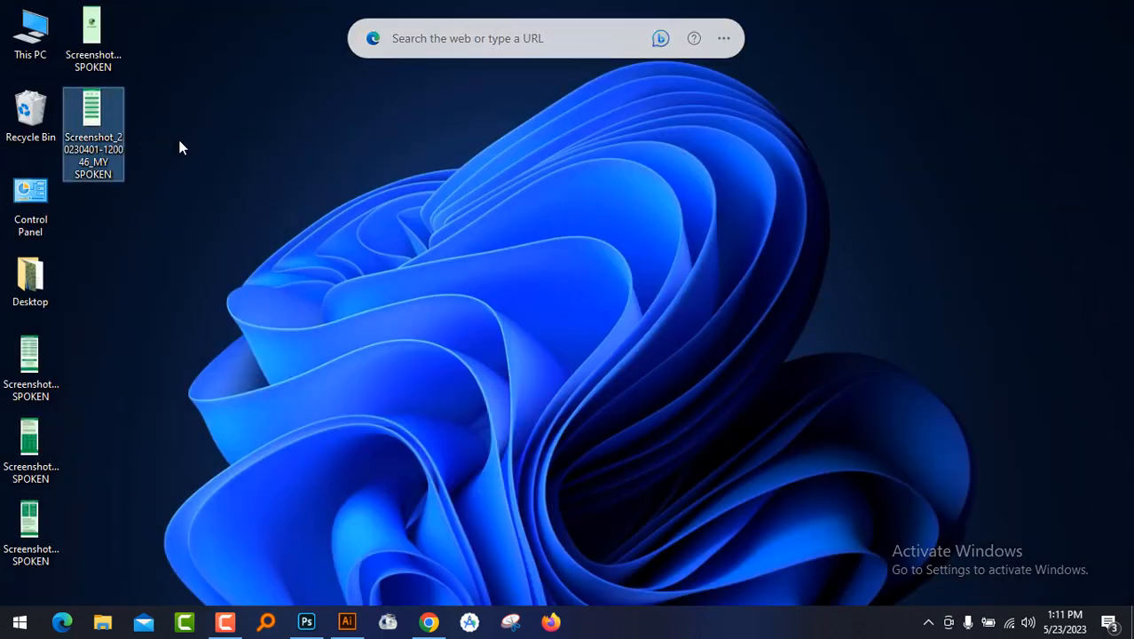
pyautogui.press('Right')
pyautogui.press('Right')
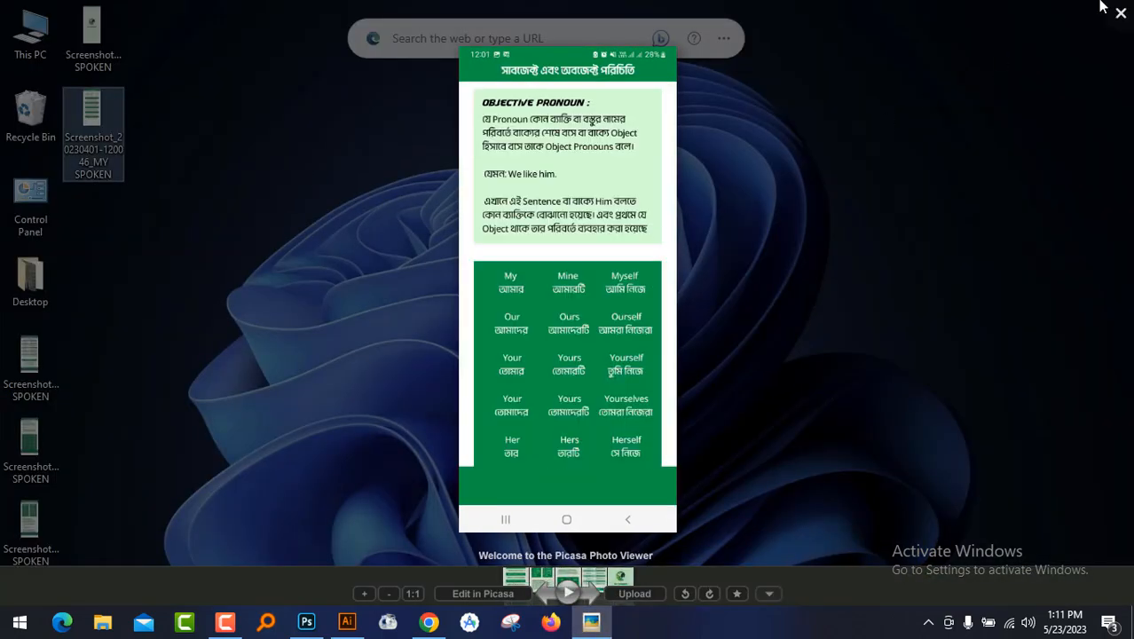
pyautogui.click(1121, 13)
pyautogui.moveTo(96, 142); pyautogui.dragTo(281, 403)
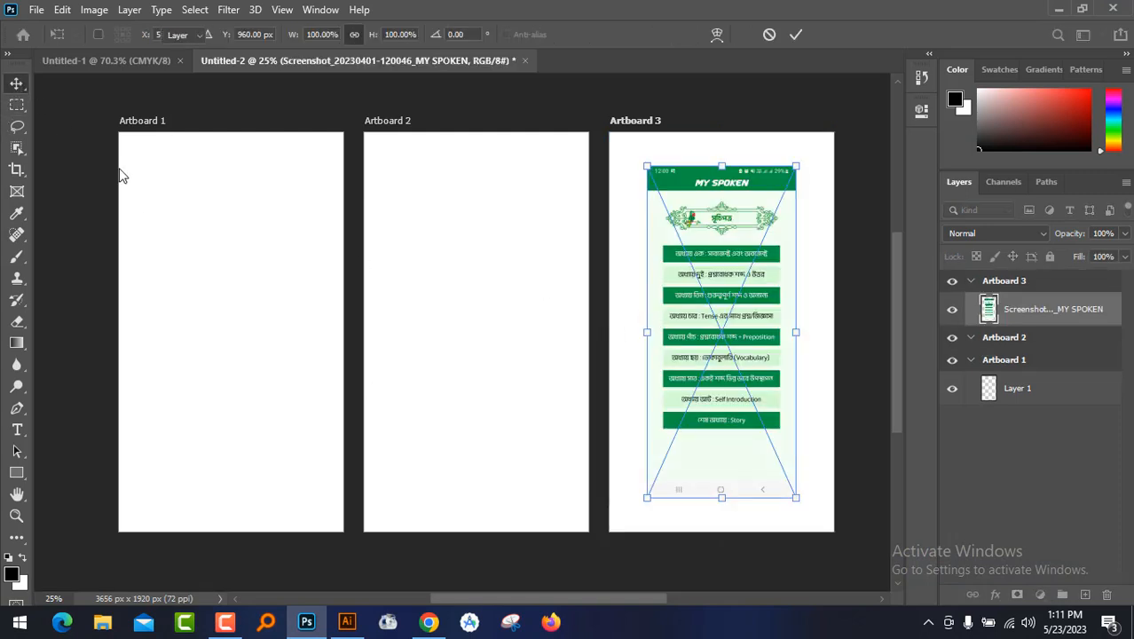
pyautogui.press('Return')
pyautogui.click(482, 309)
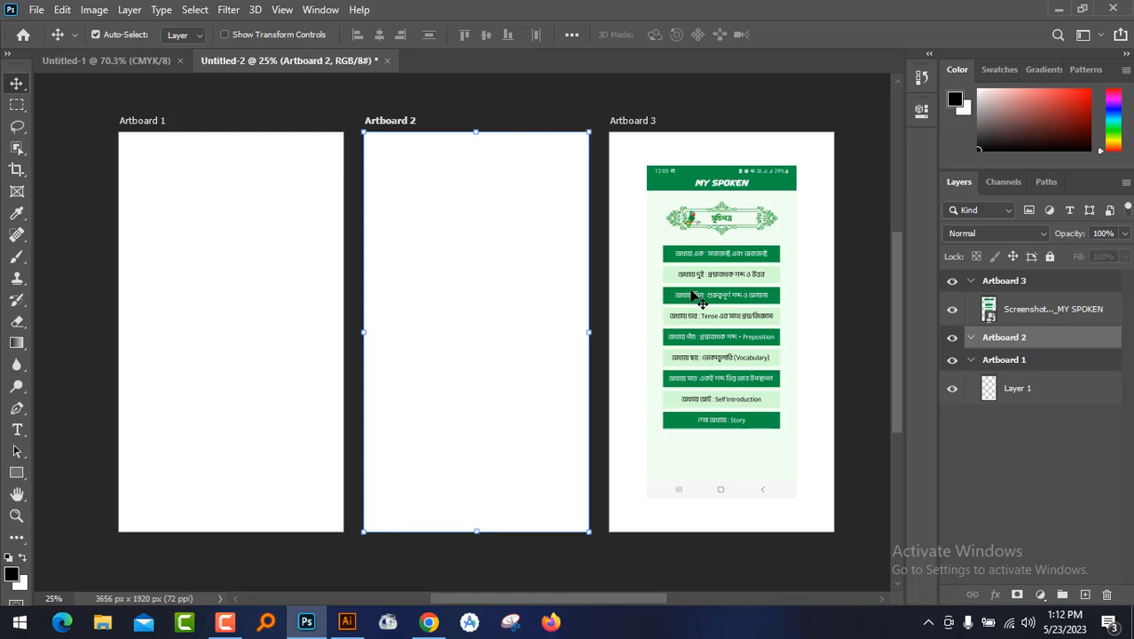
pyautogui.moveTo(721, 266); pyautogui.dragTo(274, 289)
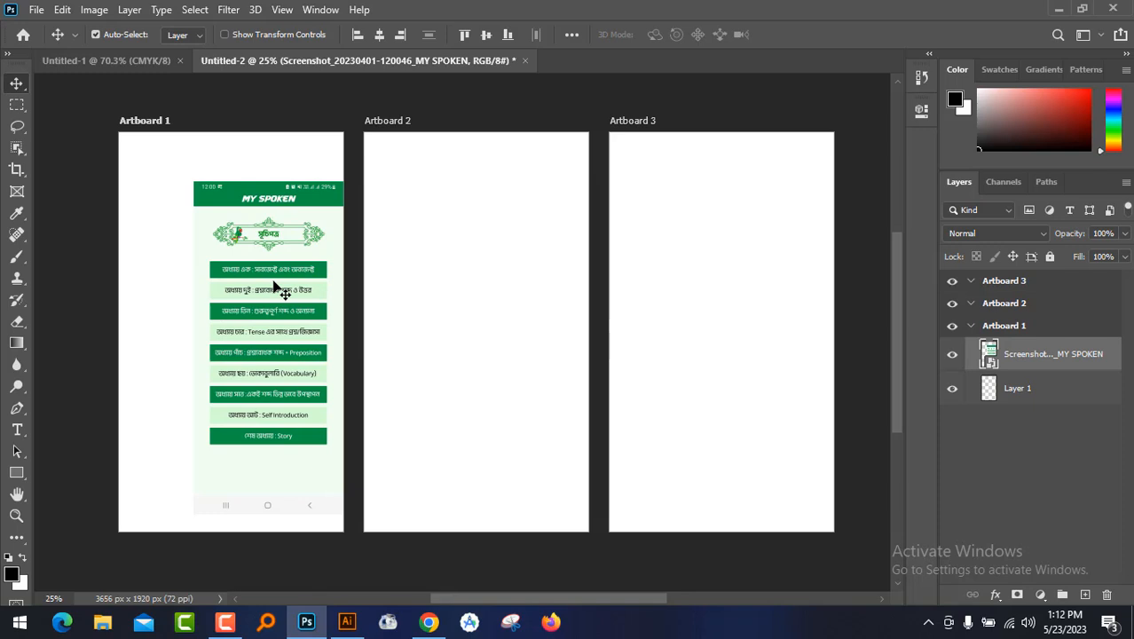
# Scale the placed screenshot to about 167% and move it down so its header sits in the upper part of Artboard 1
pyautogui.click(273, 286)
pyautogui.hotkey('ctrl', 't')
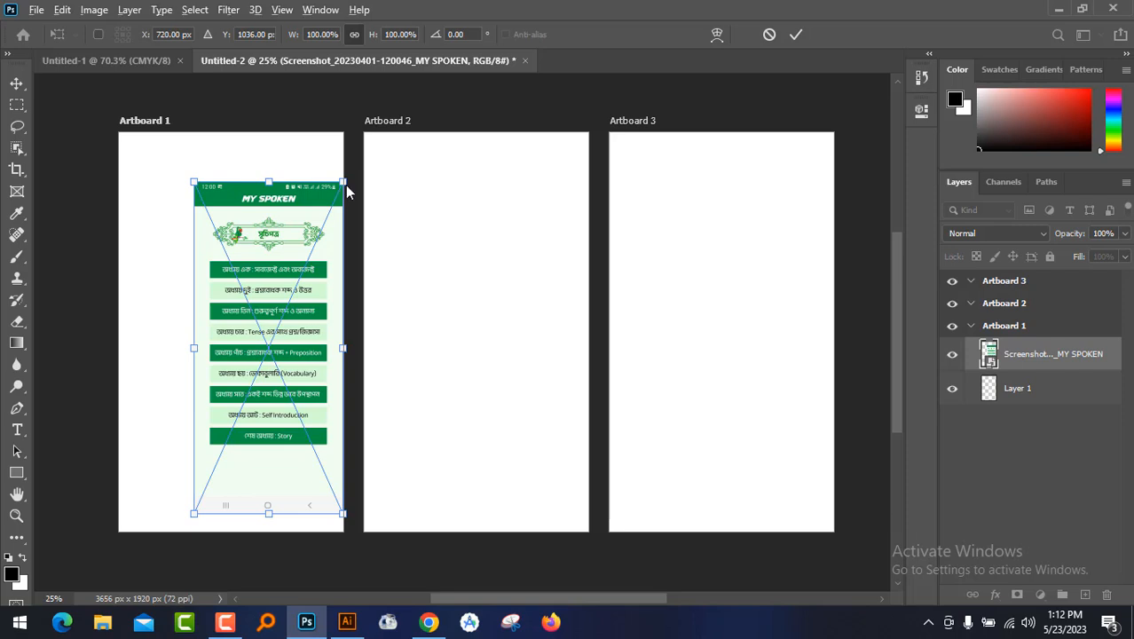
pyautogui.moveTo(345, 184); pyautogui.dragTo(498, 114)
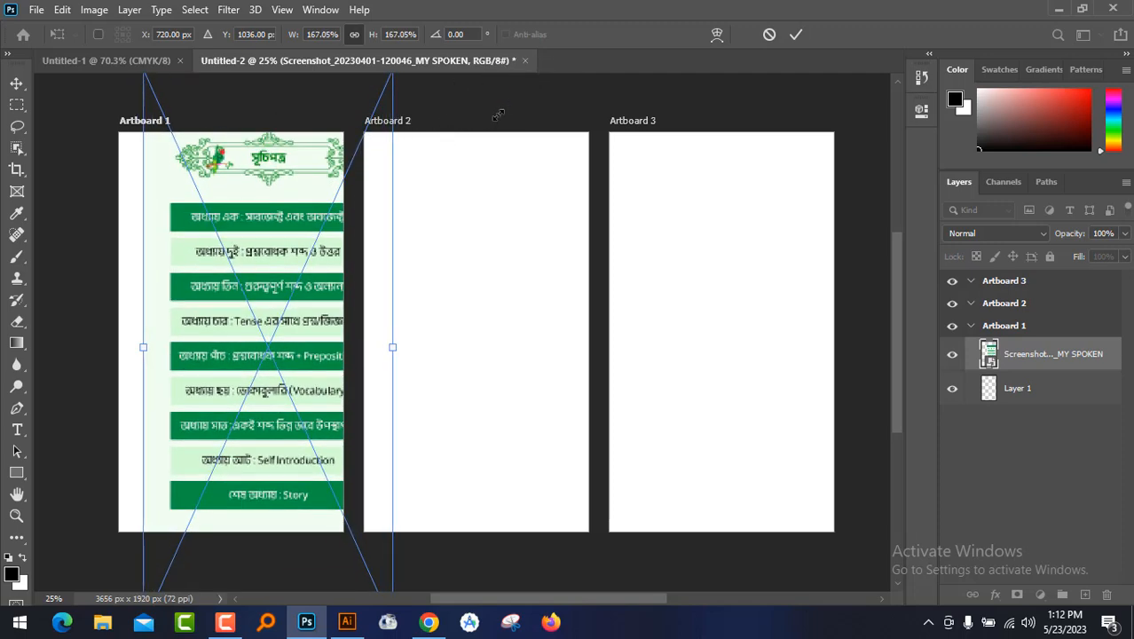
pyautogui.press('Return')
pyautogui.moveTo(311, 199); pyautogui.dragTo(295, 371)
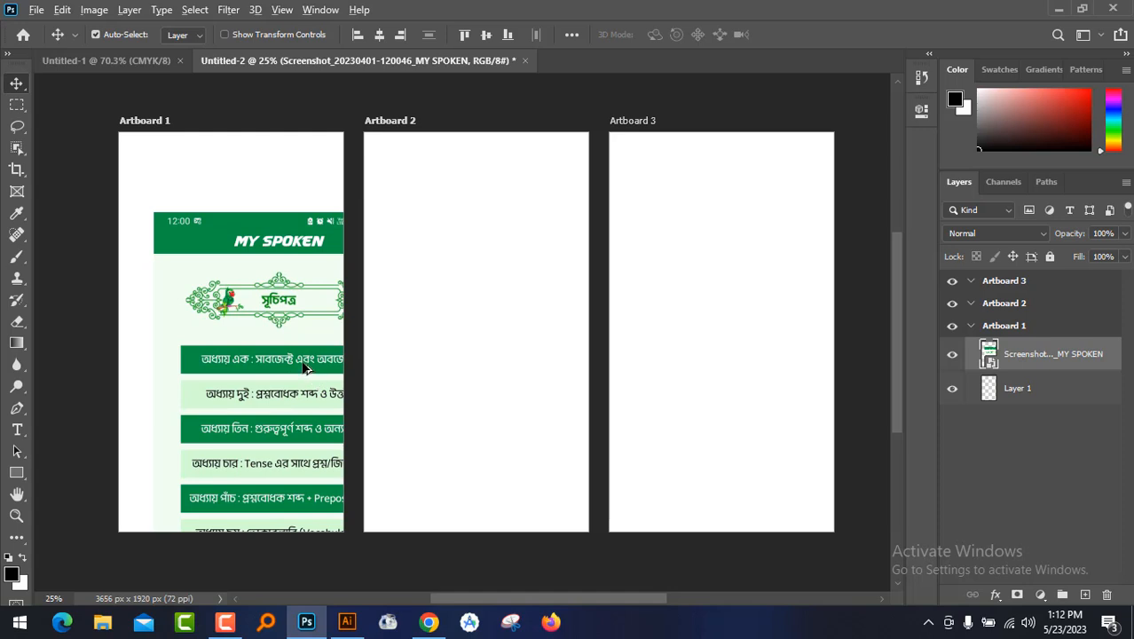
# Duplicate the enlarged screenshot onto Artboard 2, aligned so the image continues across from Artboard 1
pyautogui.hotkey('ctrl', 't')
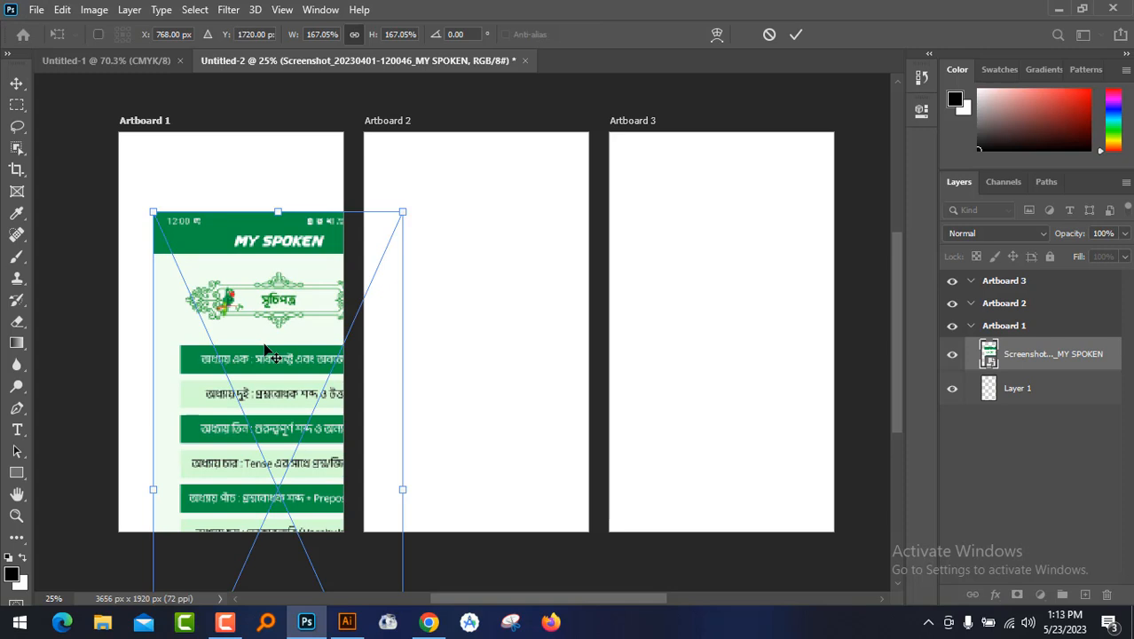
pyautogui.press('Return')
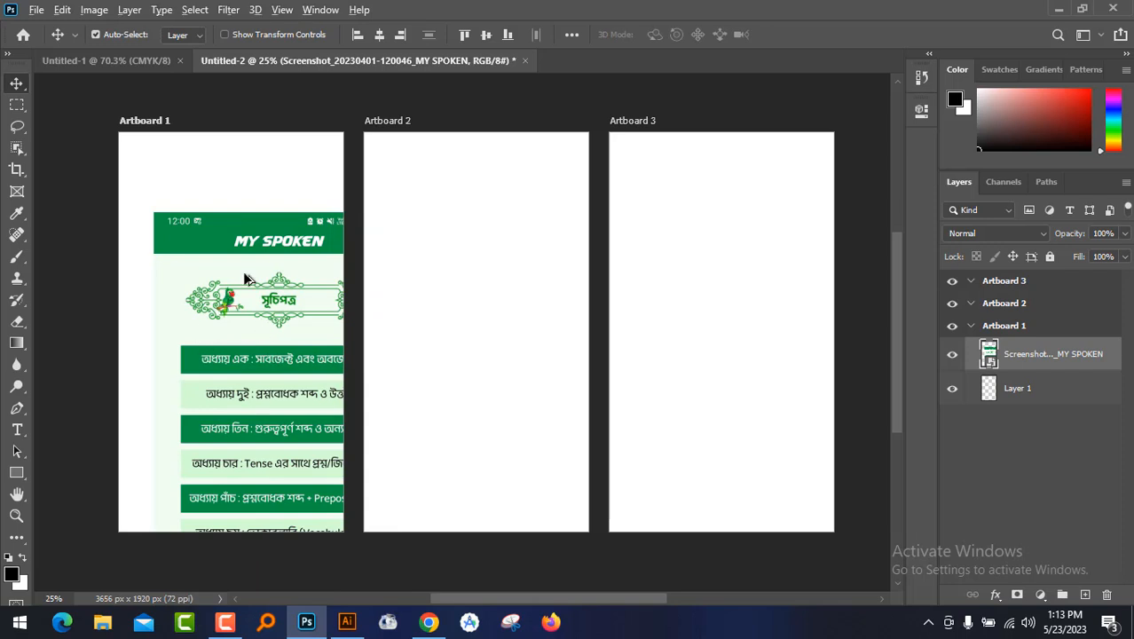
pyautogui.moveTo(252, 303); pyautogui.dragTo(383, 314)
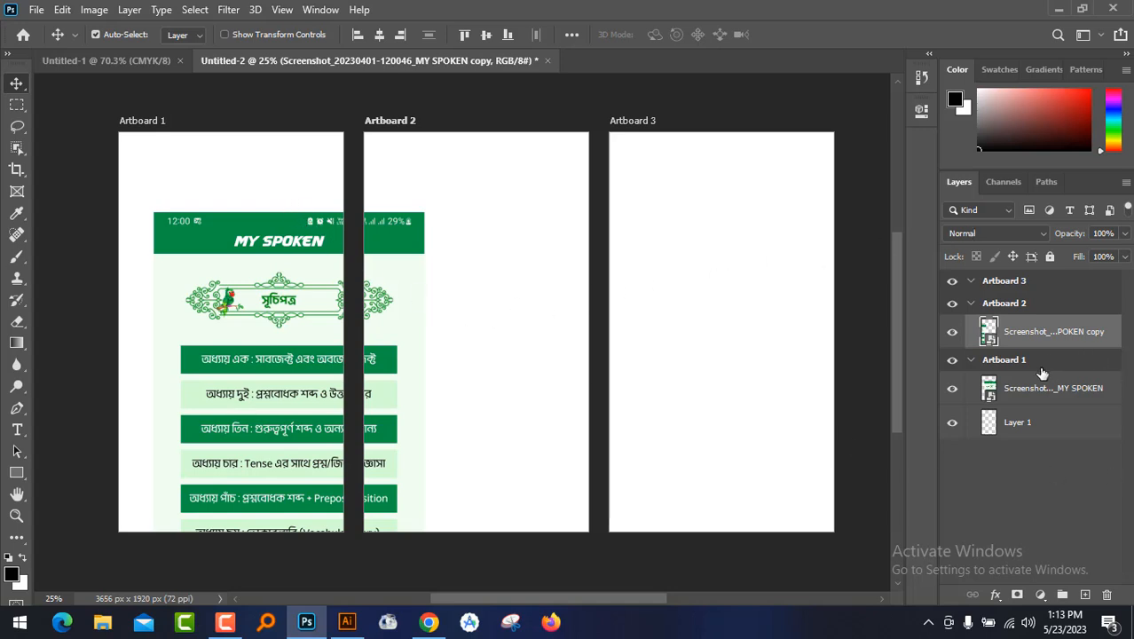
# Add a Solid Color fill layer beneath the screenshot on Artboard 1, coloured with the app header's green (#019444)
pyautogui.click(279, 179)
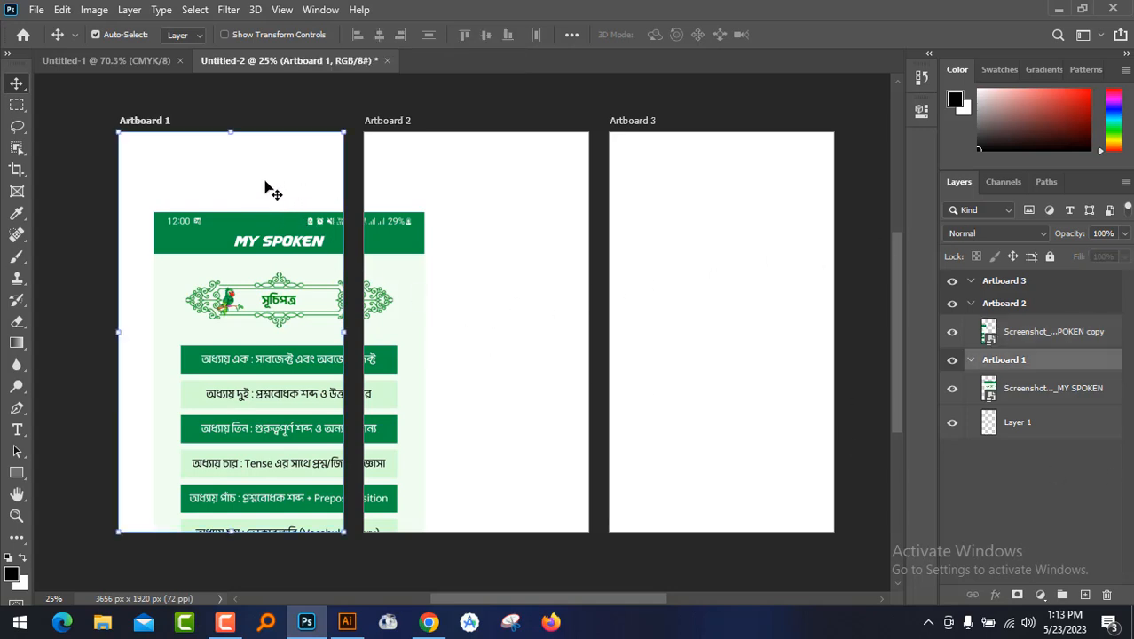
pyautogui.click(470, 188)
pyautogui.click(805, 217)
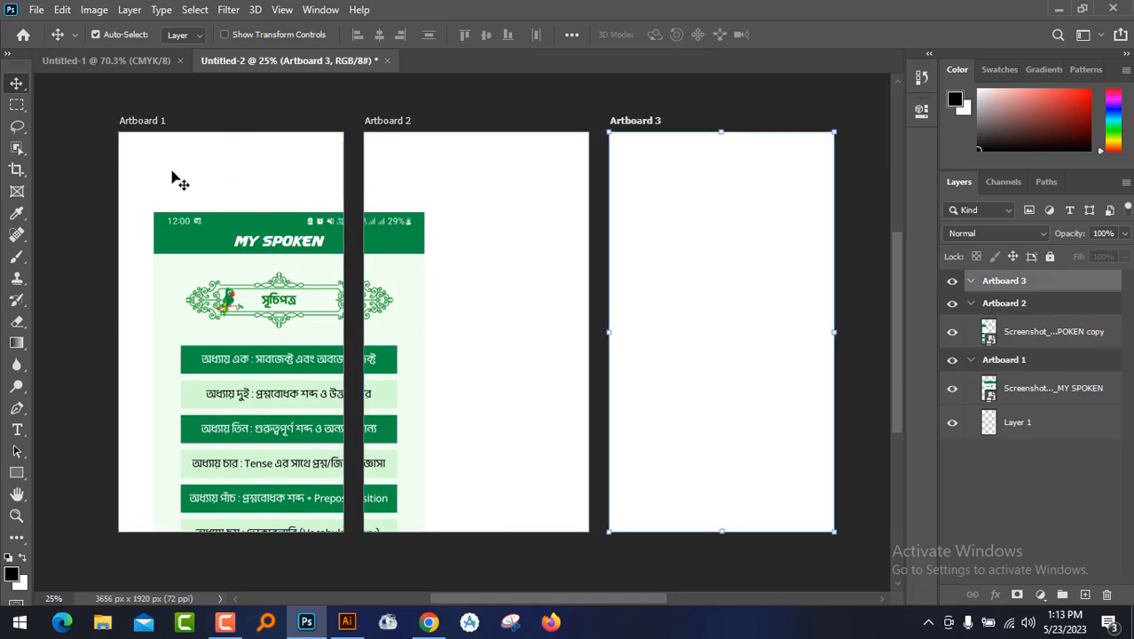
pyautogui.click(228, 172)
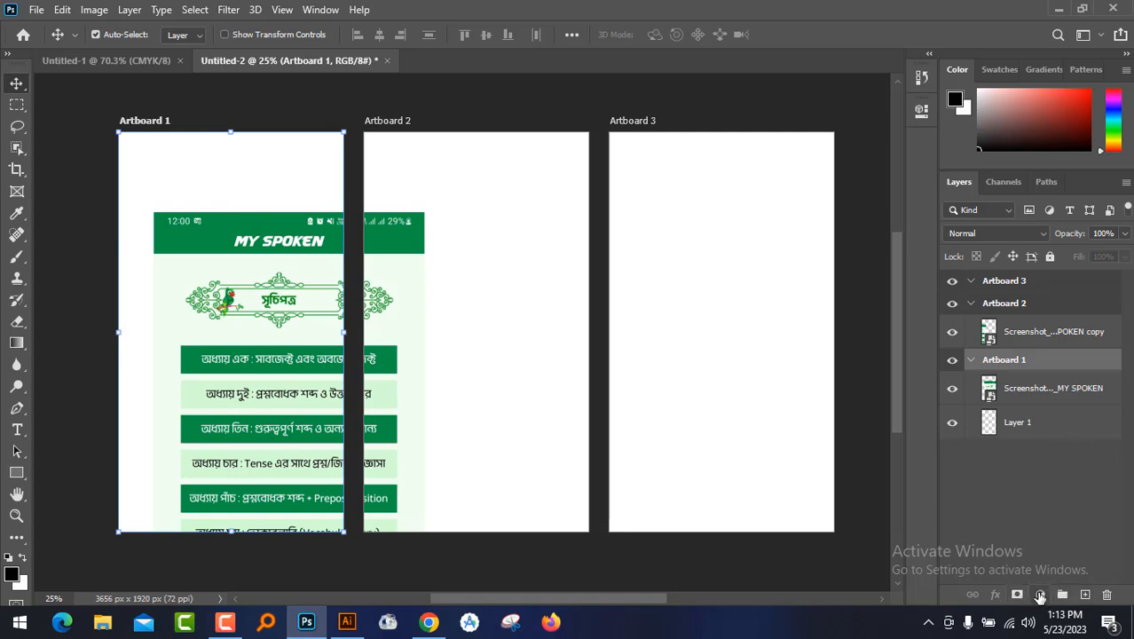
pyautogui.click(1040, 597)
pyautogui.click(1020, 300)
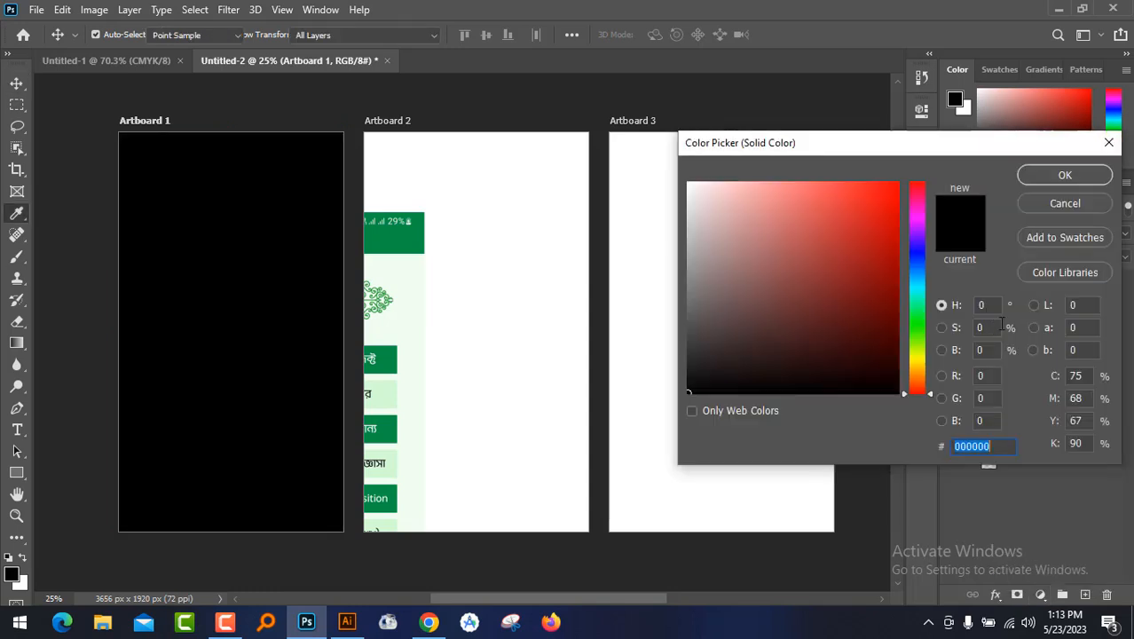
pyautogui.click(1064, 176)
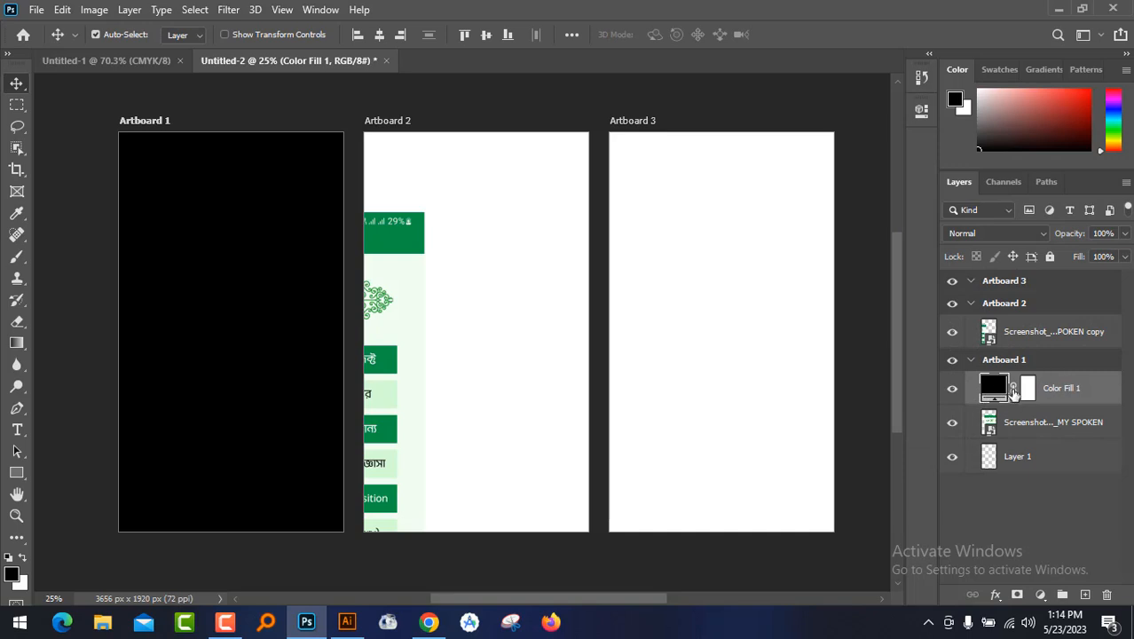
pyautogui.moveTo(1049, 397); pyautogui.dragTo(1031, 452)
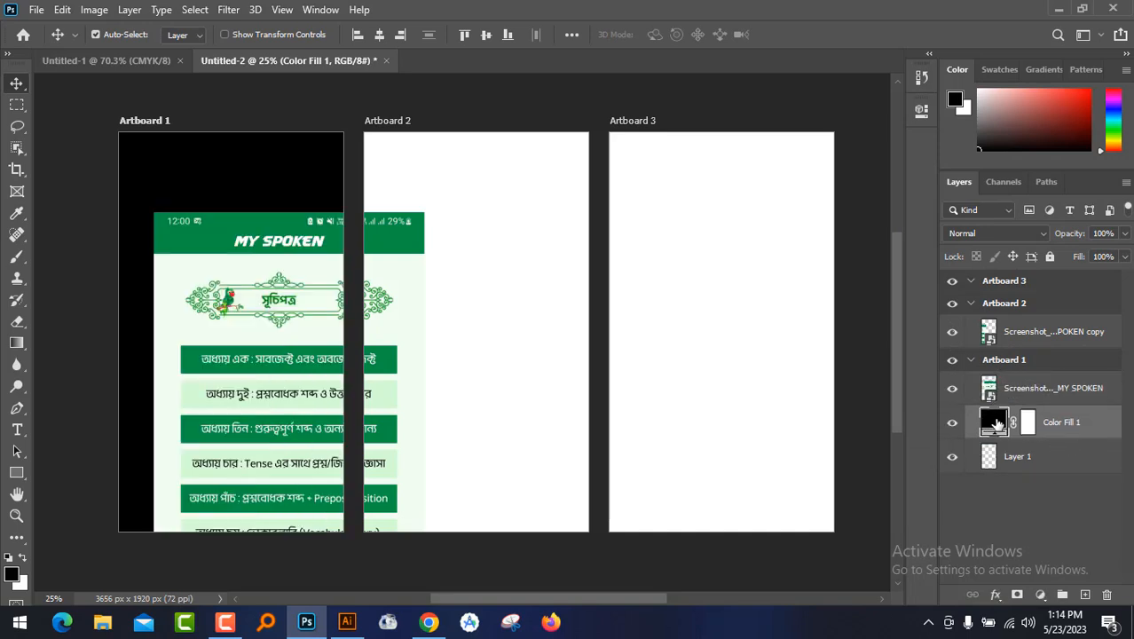
pyautogui.doubleClick(995, 424)
pyautogui.click(250, 233)
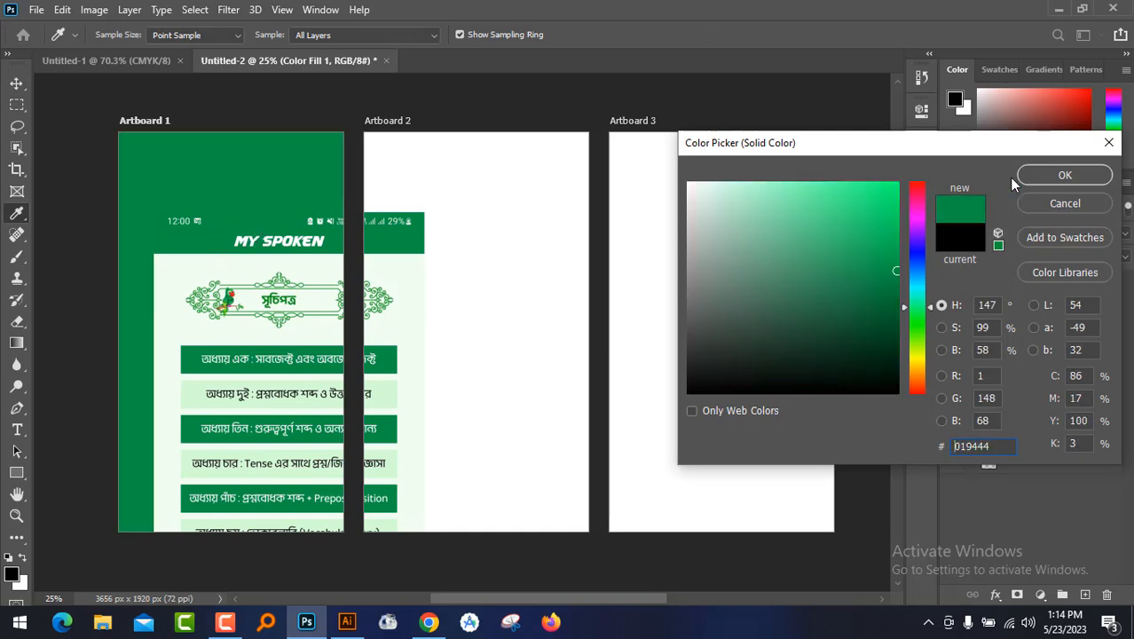
pyautogui.click(1066, 175)
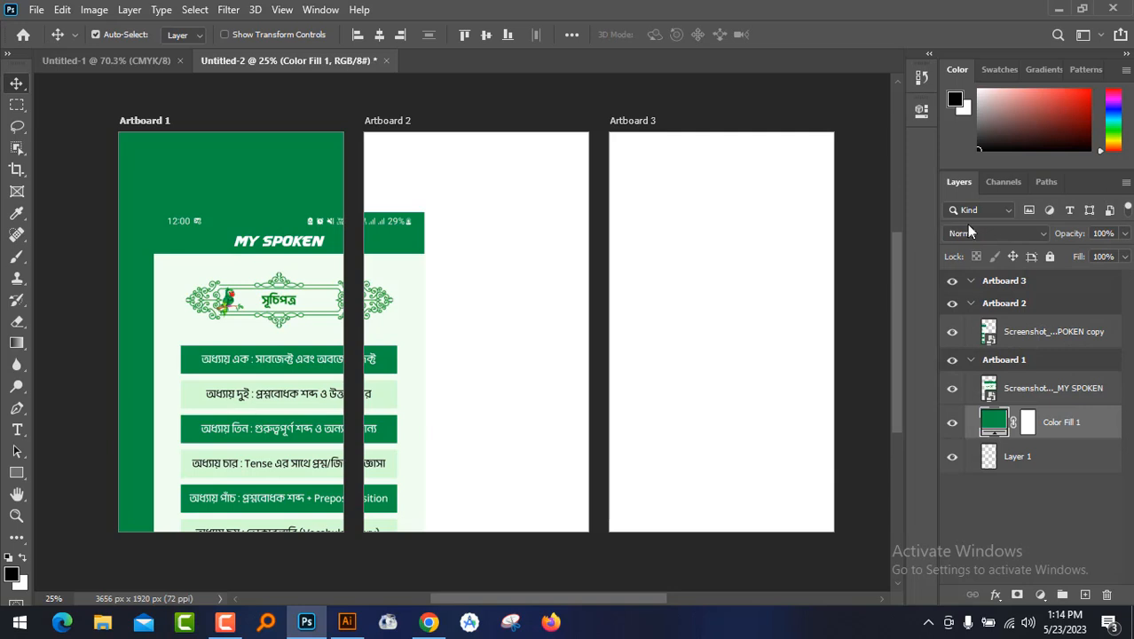
# Add a Solid Color fill layer beneath the screenshot copy on Artboard 2, using the same header green (#019444)
pyautogui.click(519, 360)
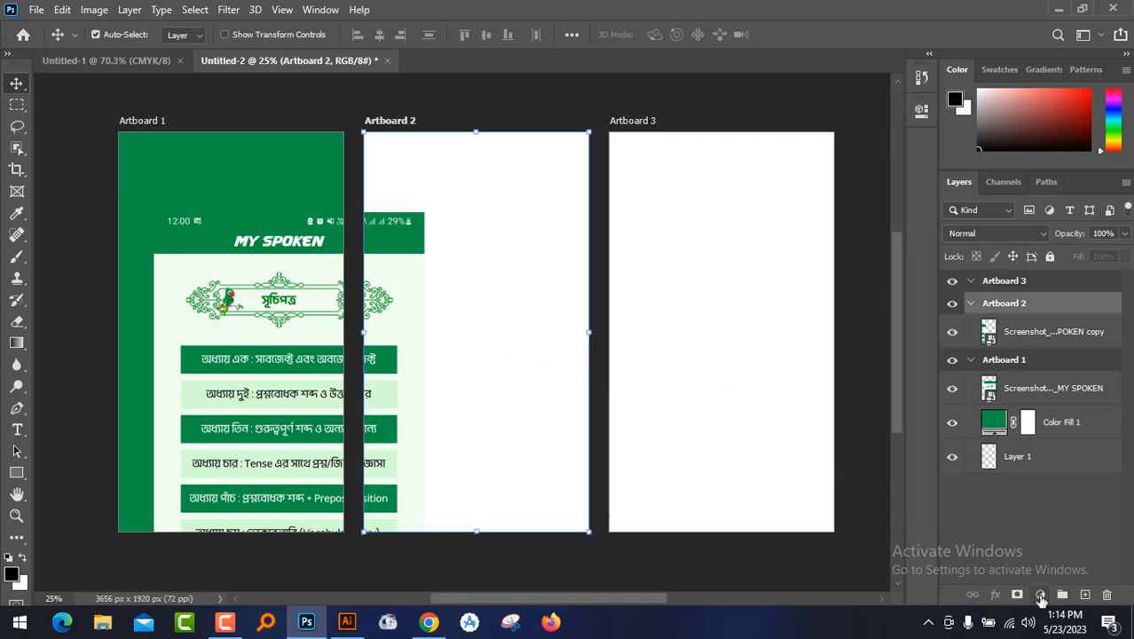
pyautogui.click(1041, 594)
pyautogui.click(1070, 306)
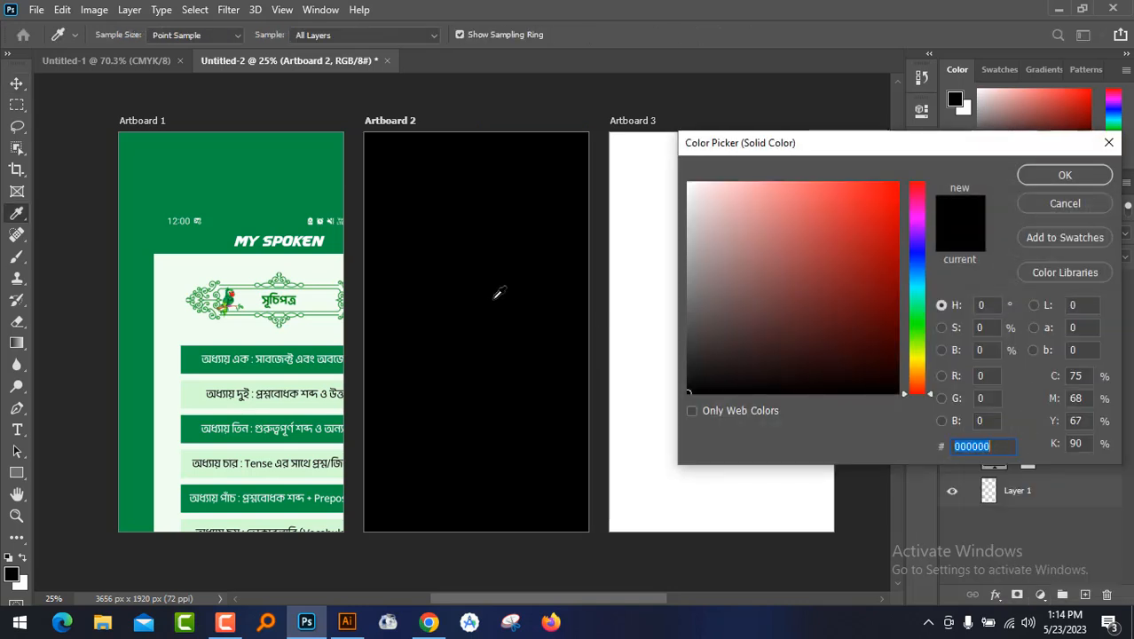
pyautogui.click(1065, 175)
pyautogui.moveTo(1062, 336); pyautogui.dragTo(1056, 382)
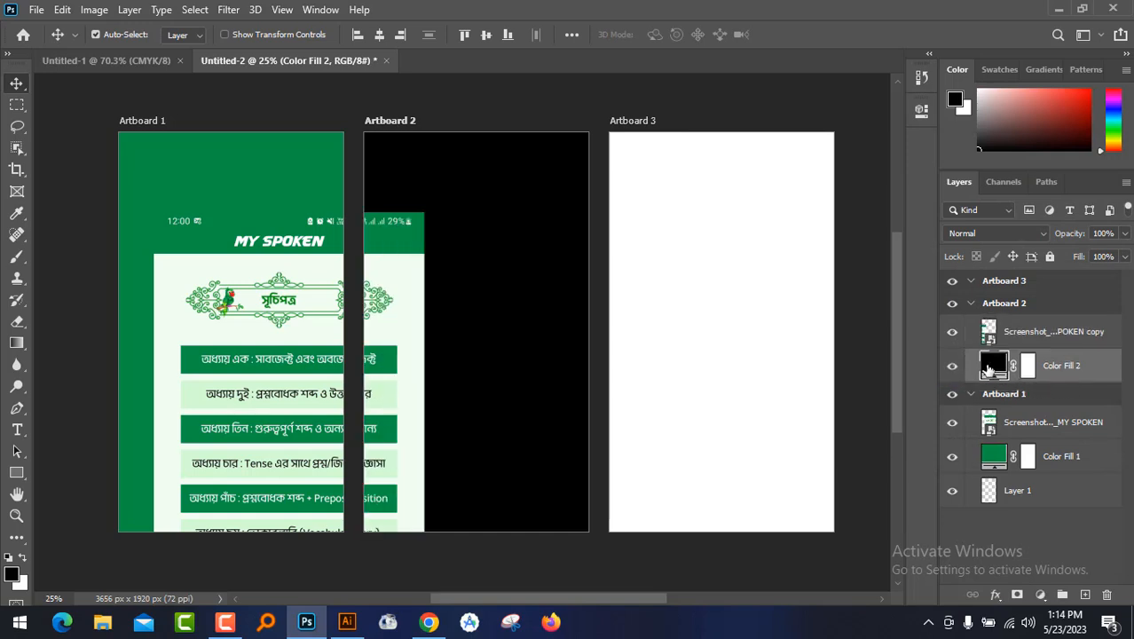
pyautogui.doubleClick(990, 364)
pyautogui.click(359, 225)
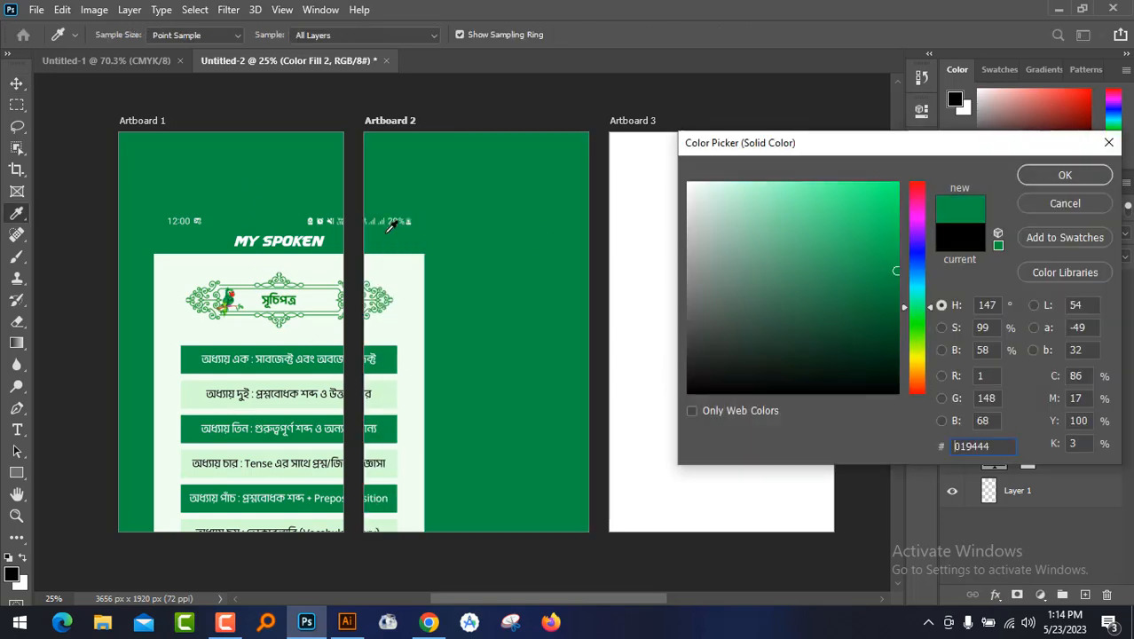
pyautogui.click(1065, 175)
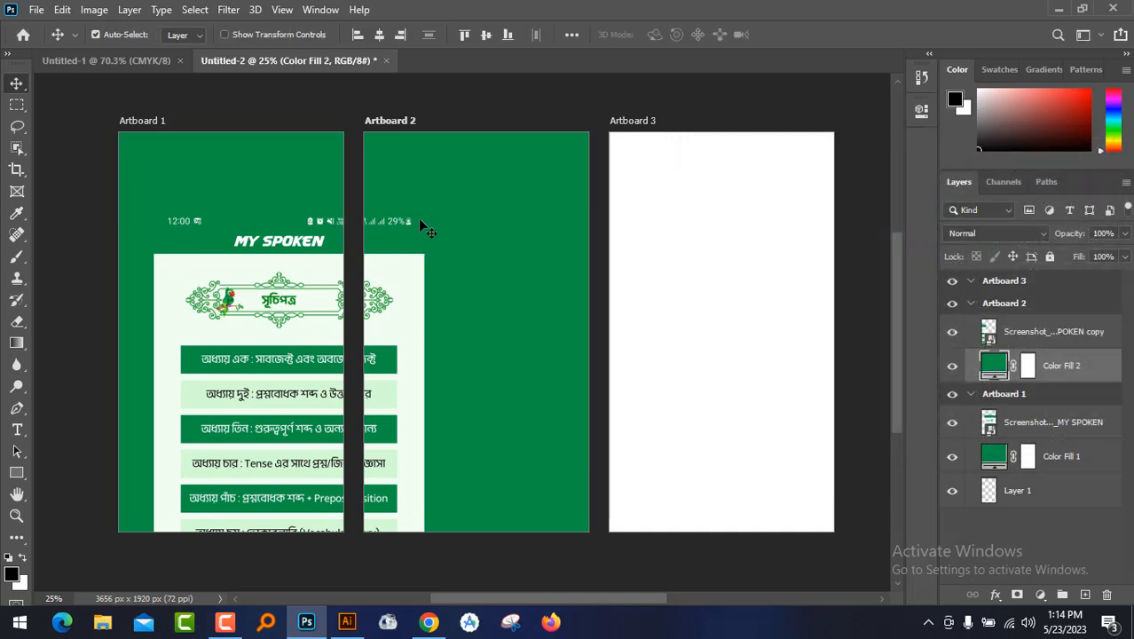
# Apply a Drop Shadow to the Artboard 1 screenshot with opacity 31%, angle -48°, distance about 32 px and size 232 px
pyautogui.click(228, 247)
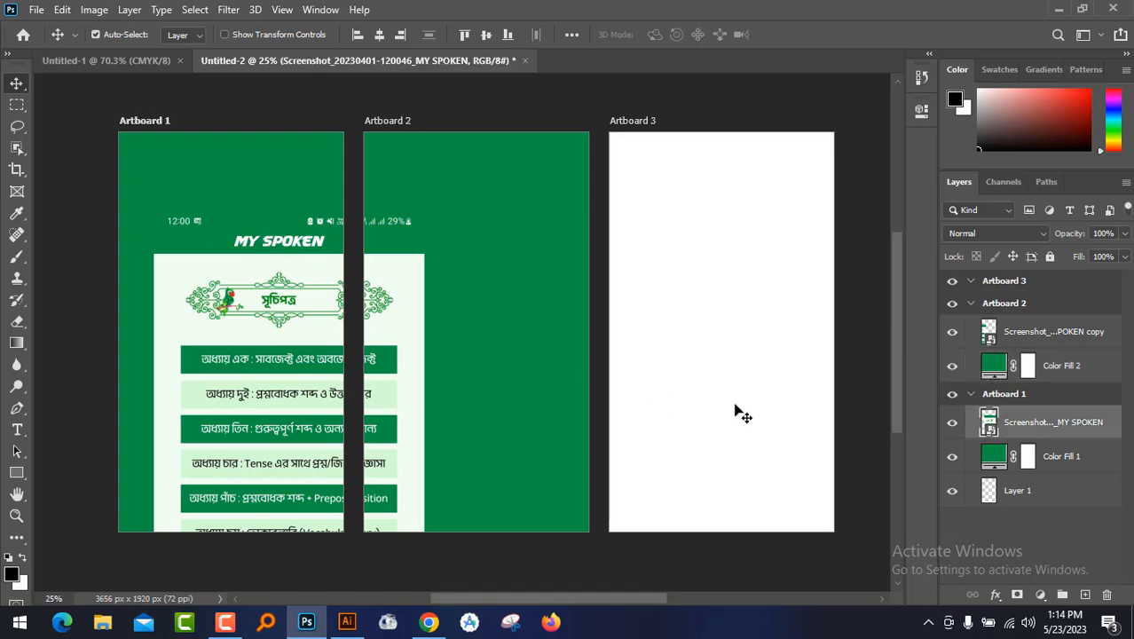
pyautogui.rightClick(1078, 425)
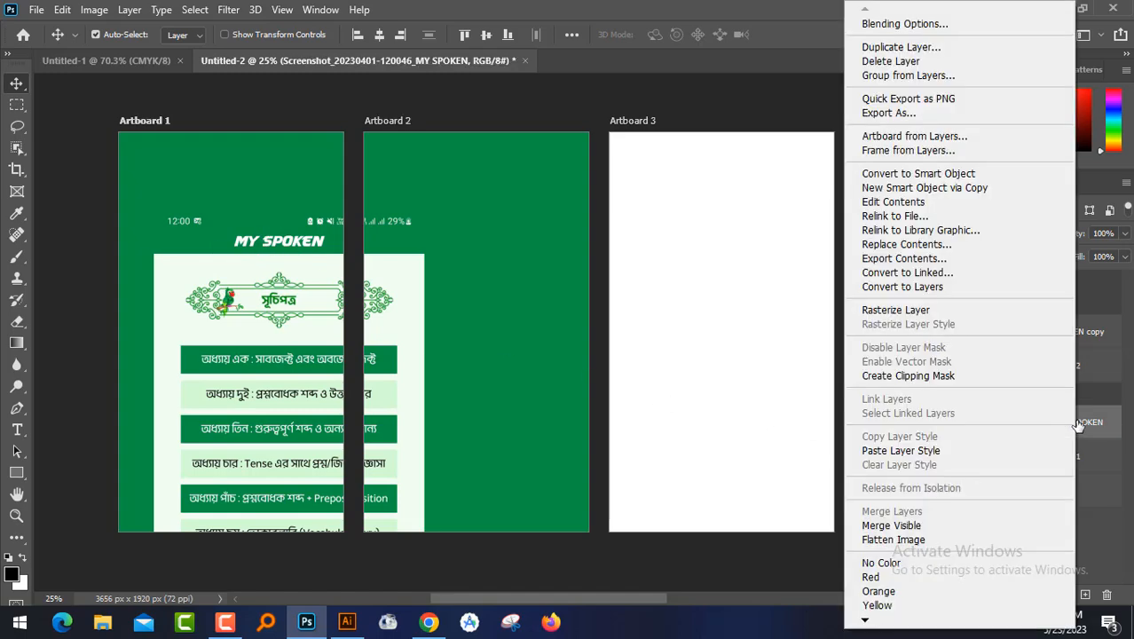
pyautogui.click(950, 28)
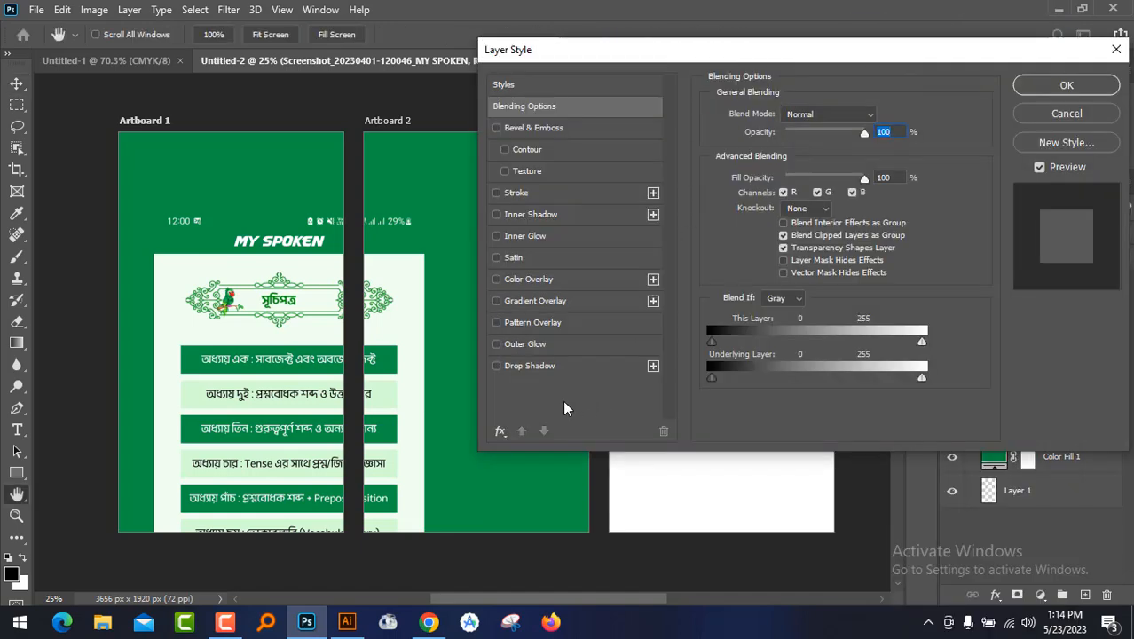
pyautogui.click(529, 366)
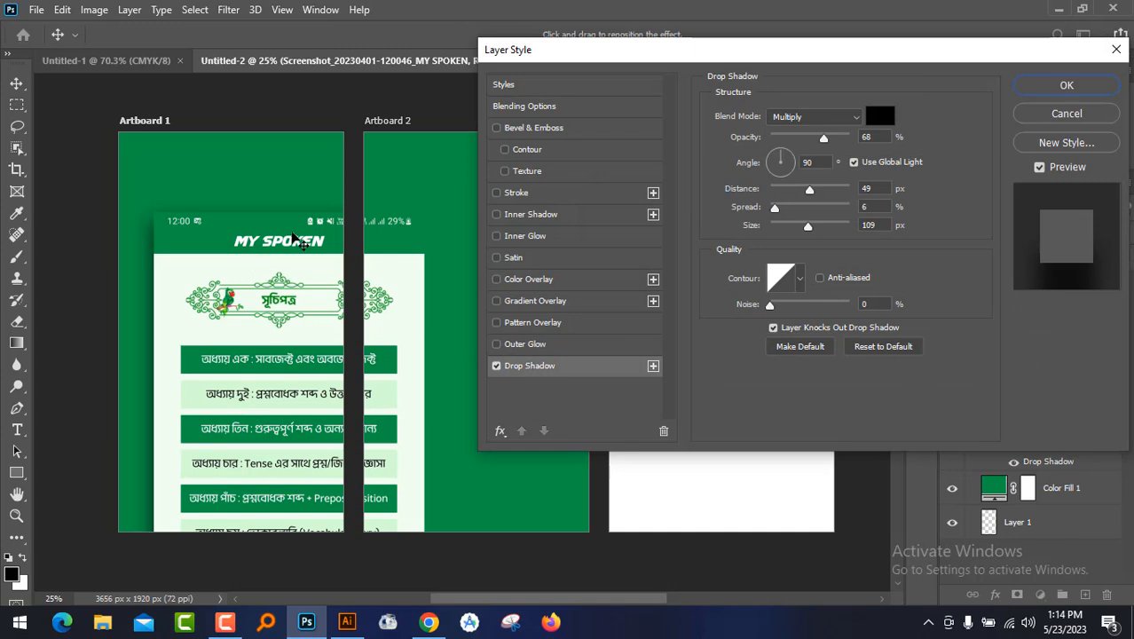
pyautogui.moveTo(162, 291); pyautogui.dragTo(276, 217)
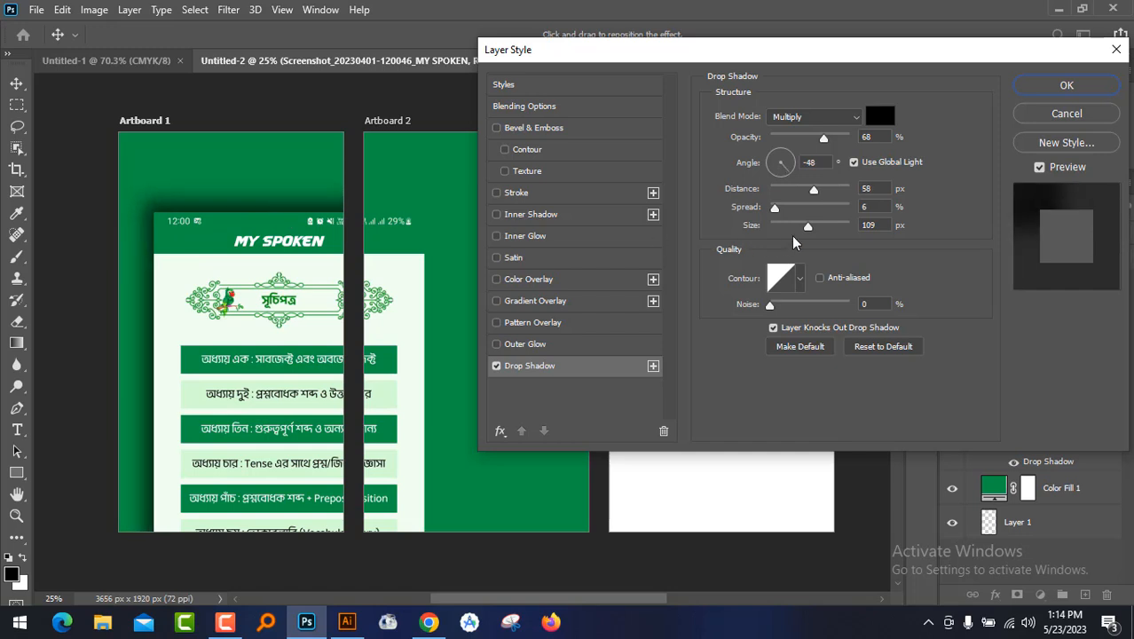
pyautogui.moveTo(805, 229); pyautogui.dragTo(827, 229)
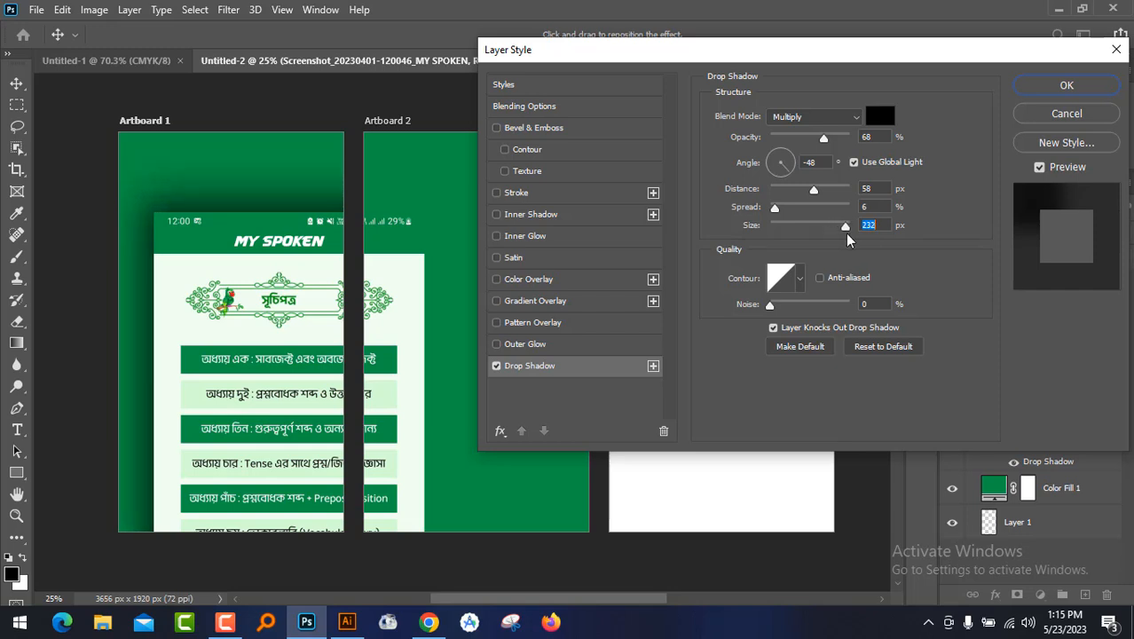
pyautogui.moveTo(823, 140); pyautogui.dragTo(798, 140)
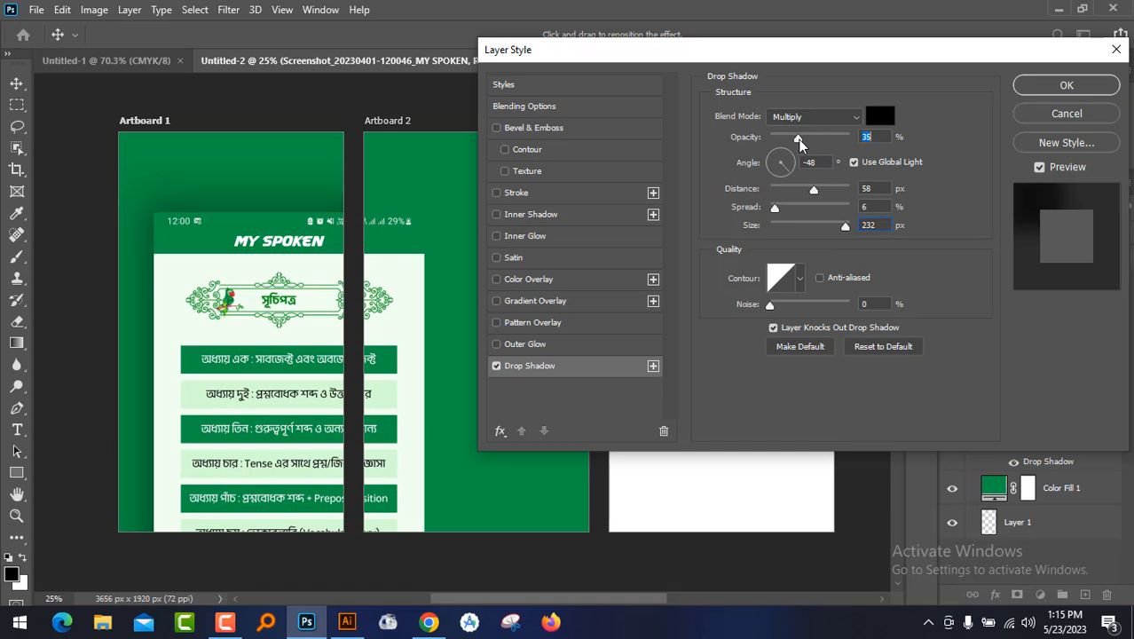
pyautogui.moveTo(814, 189); pyautogui.dragTo(807, 189)
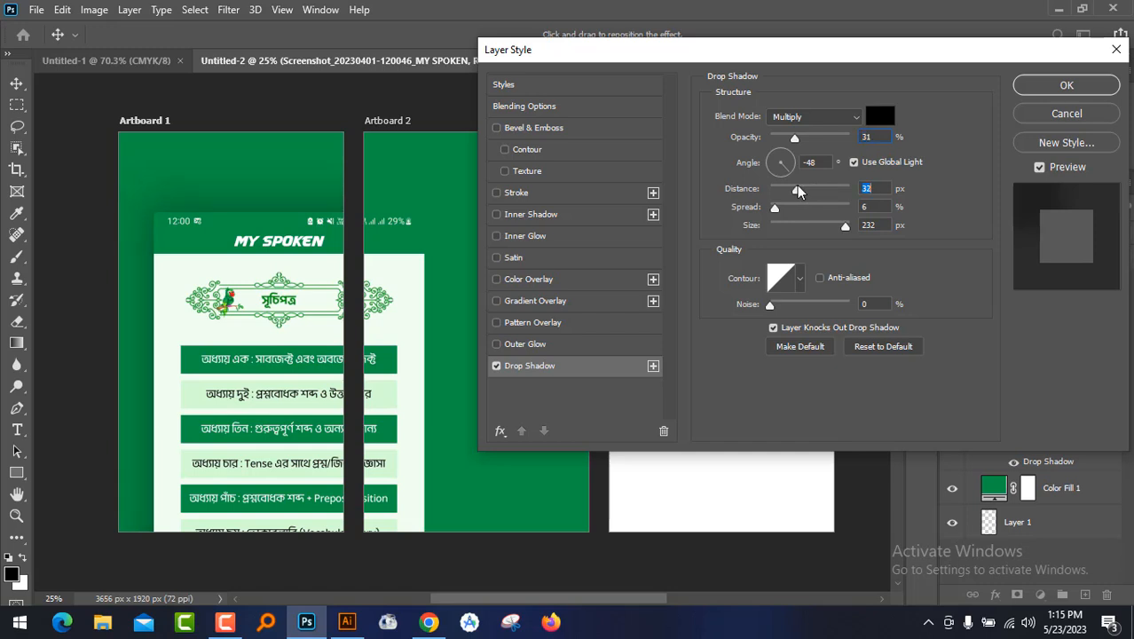
pyautogui.click(1071, 86)
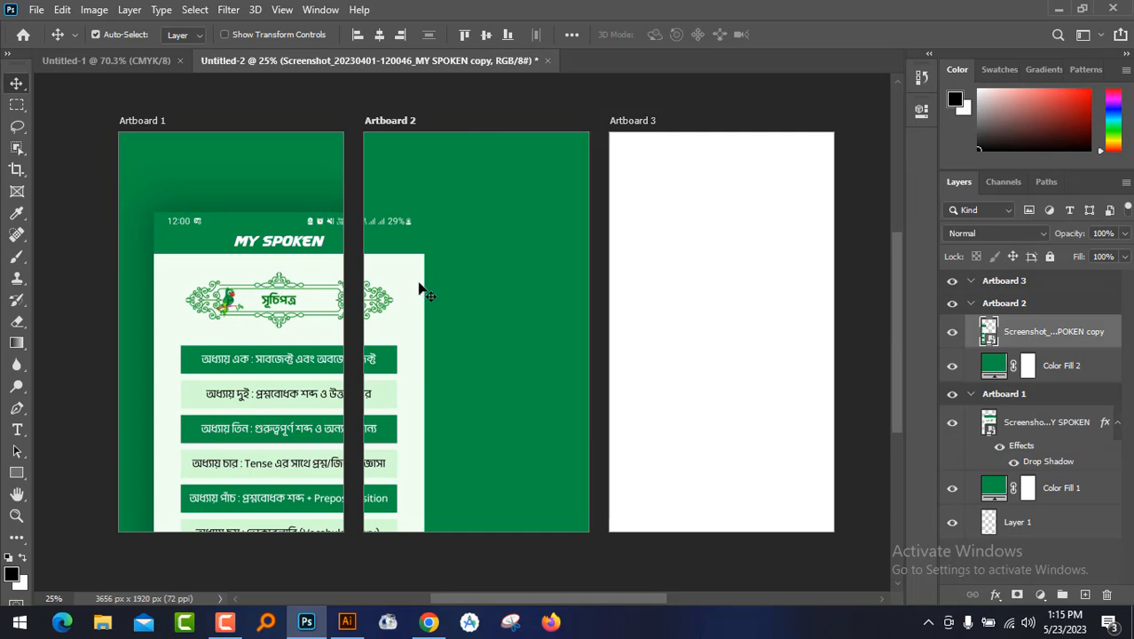
# Copy the drop shadow layer style from the Artboard 1 screenshot to the screenshot copy on Artboard 2
pyautogui.click(282, 293)
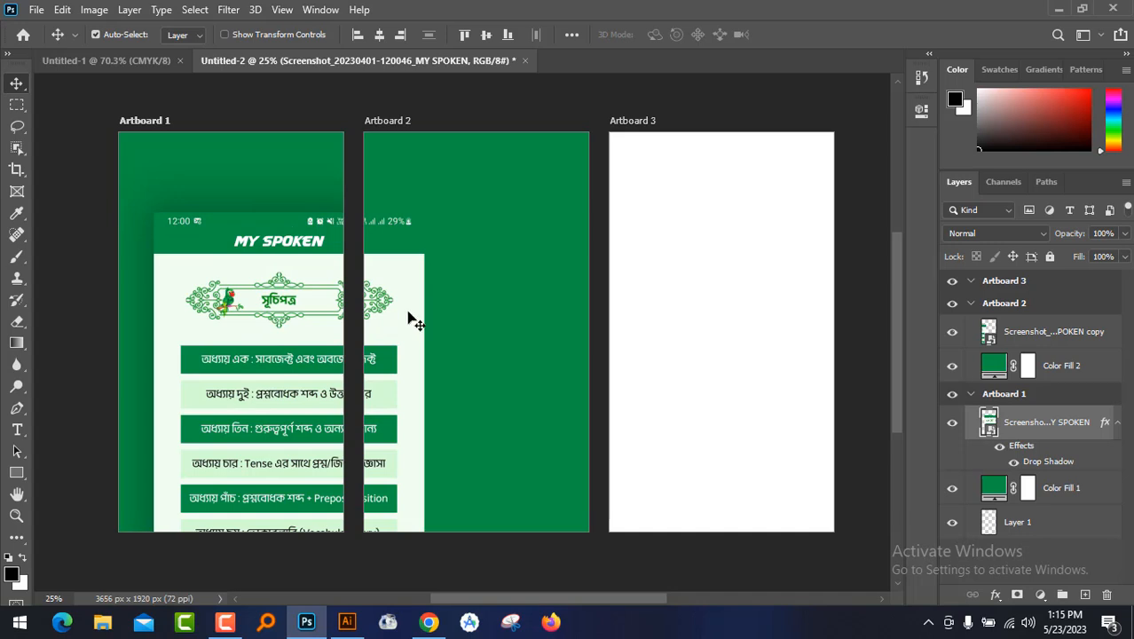
pyautogui.rightClick(1051, 462)
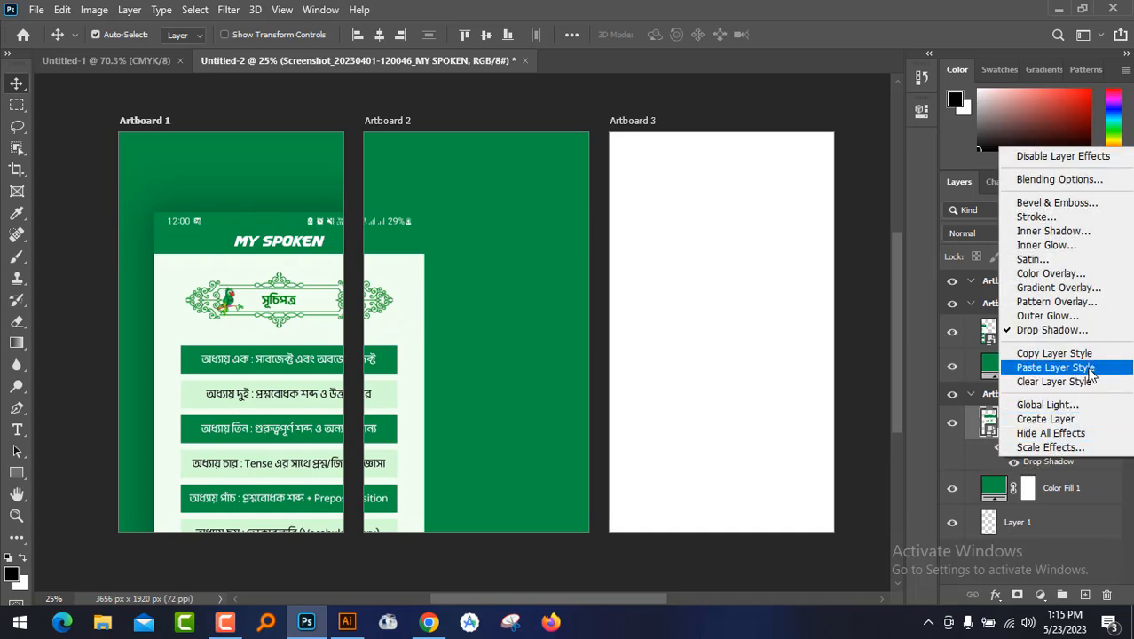
pyautogui.click(1069, 354)
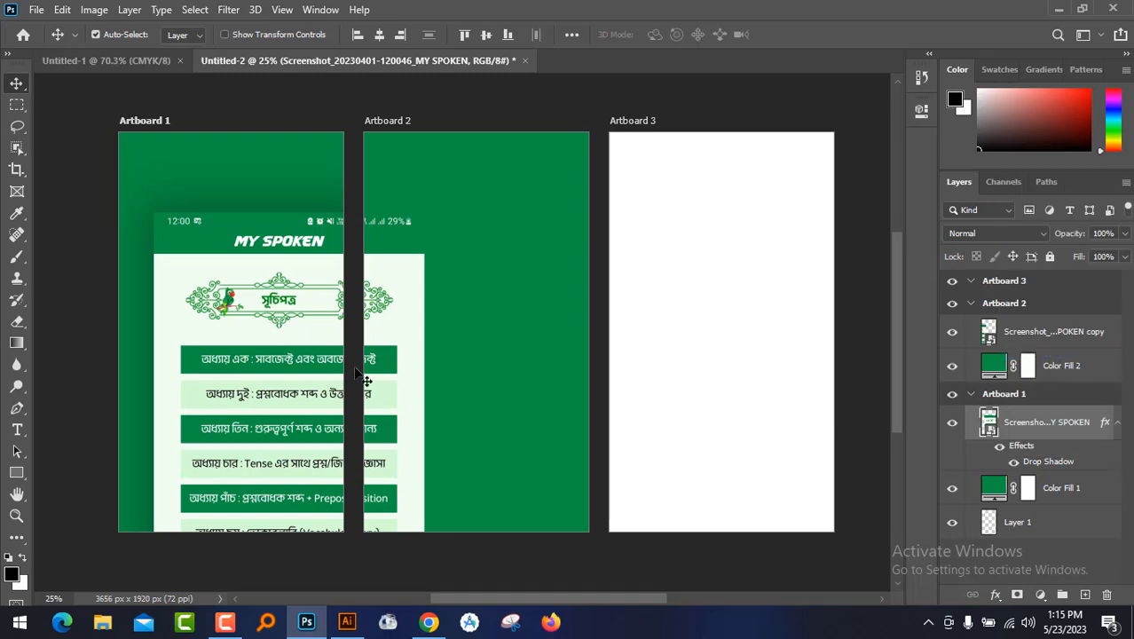
pyautogui.click(401, 300)
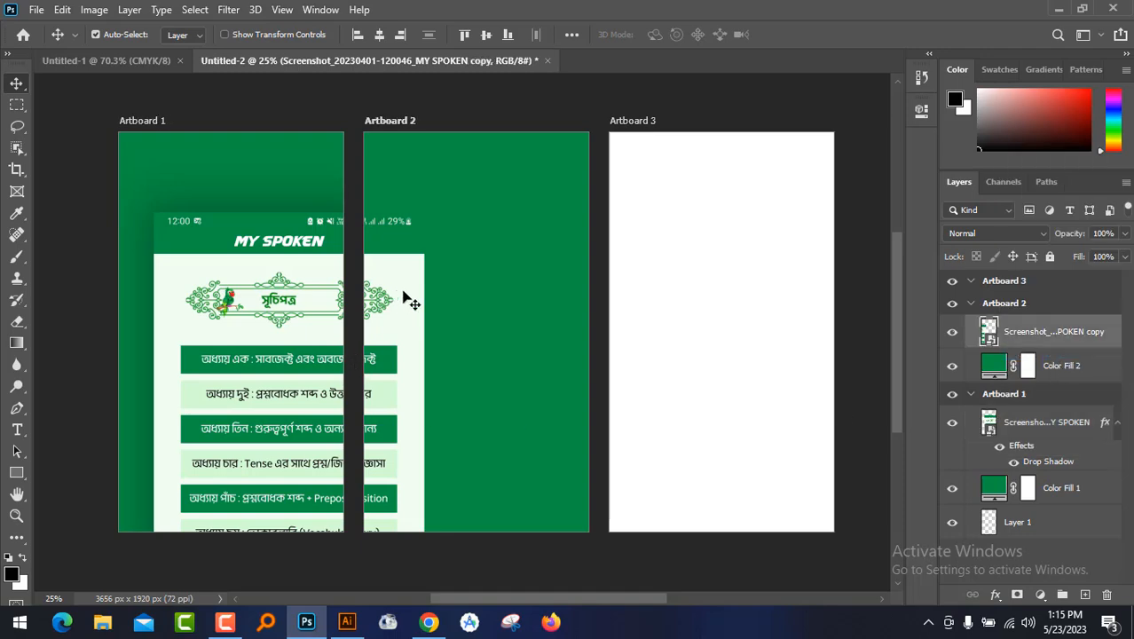
pyautogui.rightClick(1077, 332)
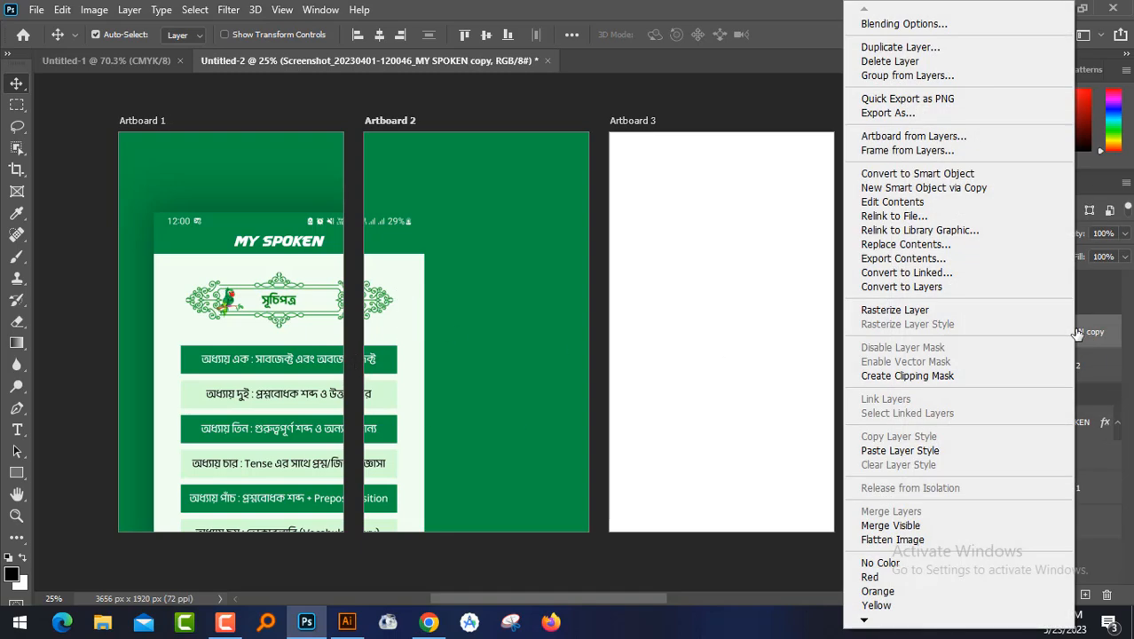
pyautogui.click(975, 449)
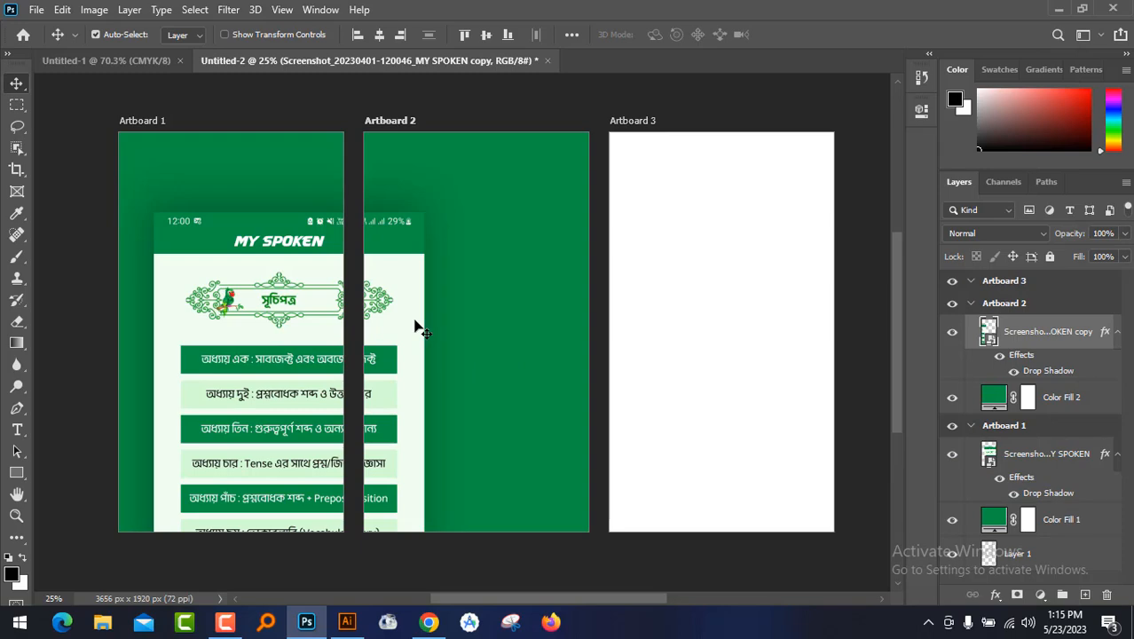
# Check the Screenshots Pro template in Chrome, return to Photoshop and delete the screenshot copy from Artboard 2
pyautogui.click(429, 624)
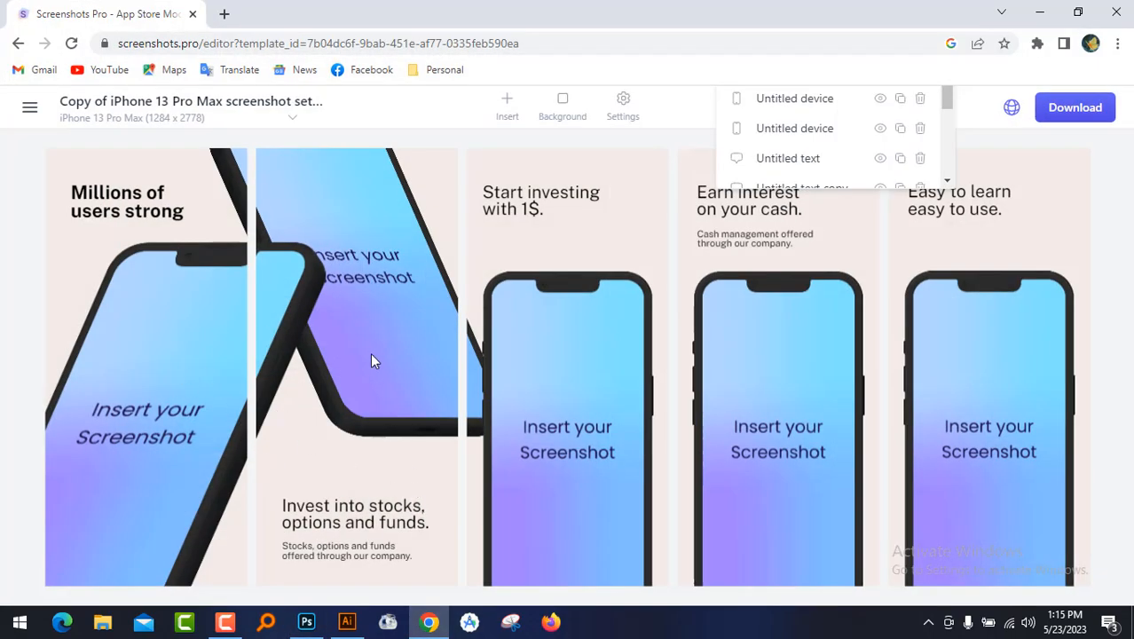
pyautogui.click(429, 624)
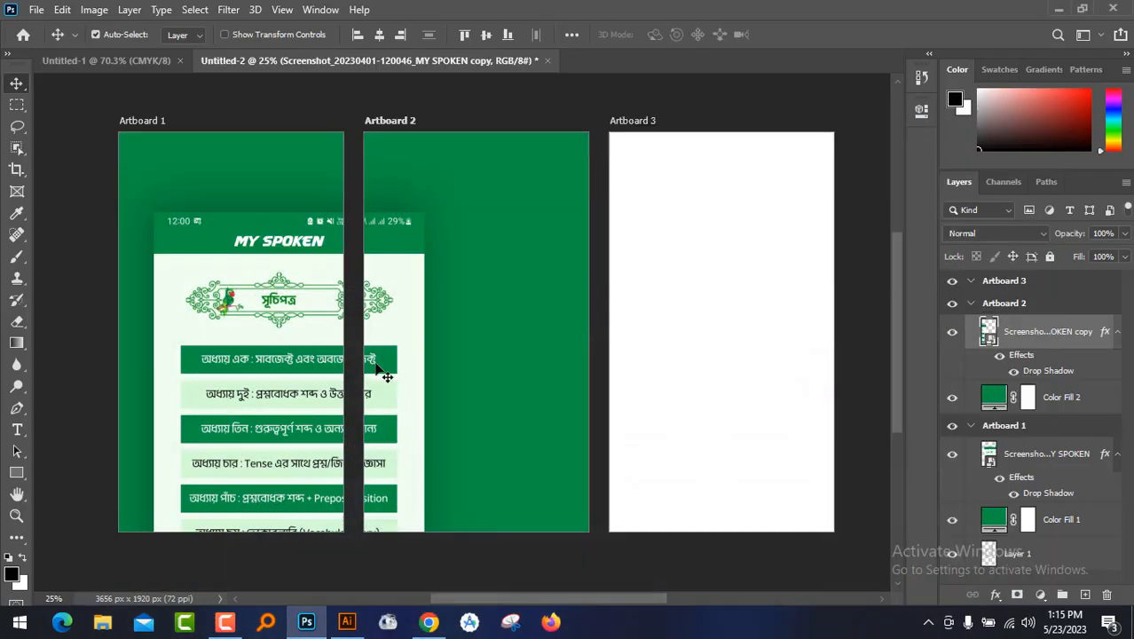
pyautogui.press('Delete')
# Move the remaining screenshot from Artboard 1 onto Artboard 3 and scale it down to about 92.74%
pyautogui.moveTo(294, 354); pyautogui.dragTo(524, 301)
pyautogui.hotkey('ctrl', 't')
pyautogui.moveTo(621, 288); pyautogui.dragTo(764, 287)
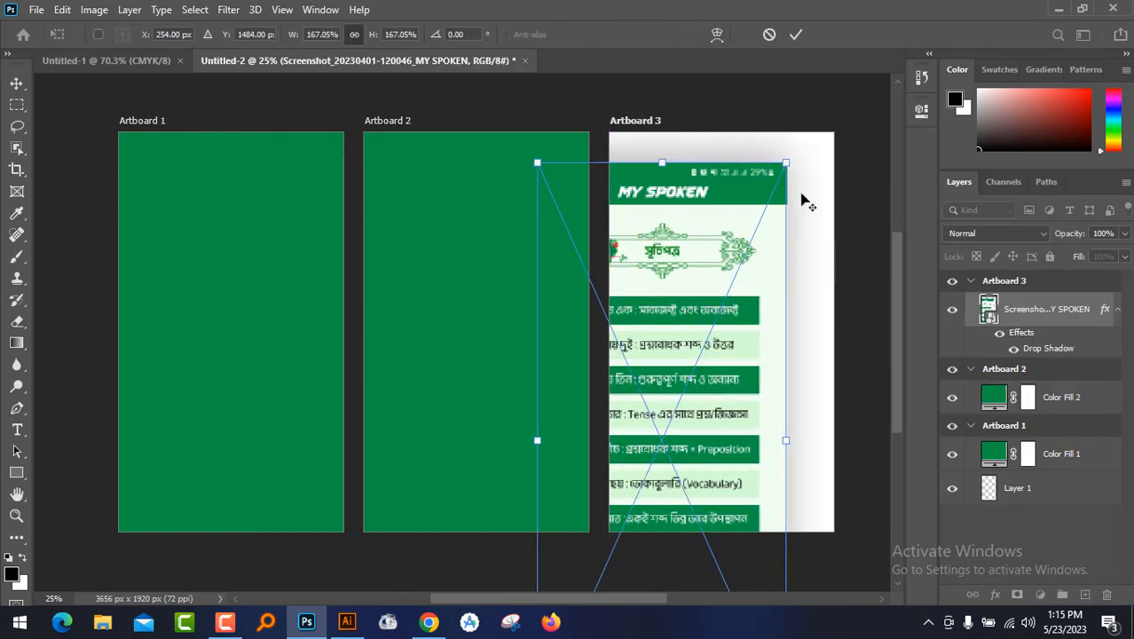
pyautogui.moveTo(786, 164); pyautogui.dragTo(716, 280)
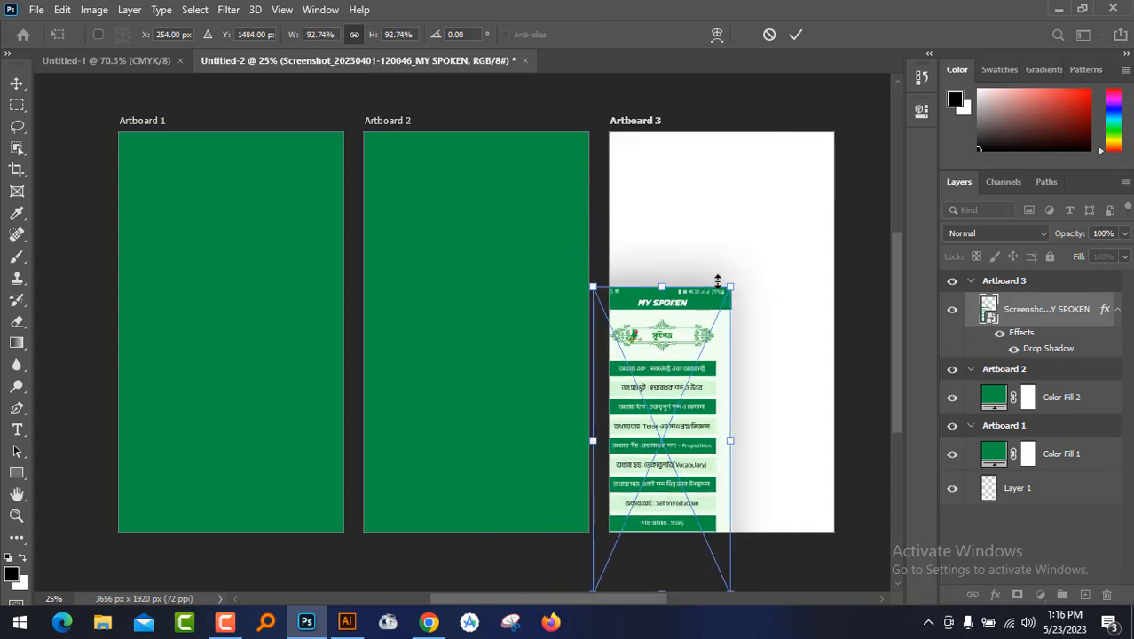
pyautogui.press('Return')
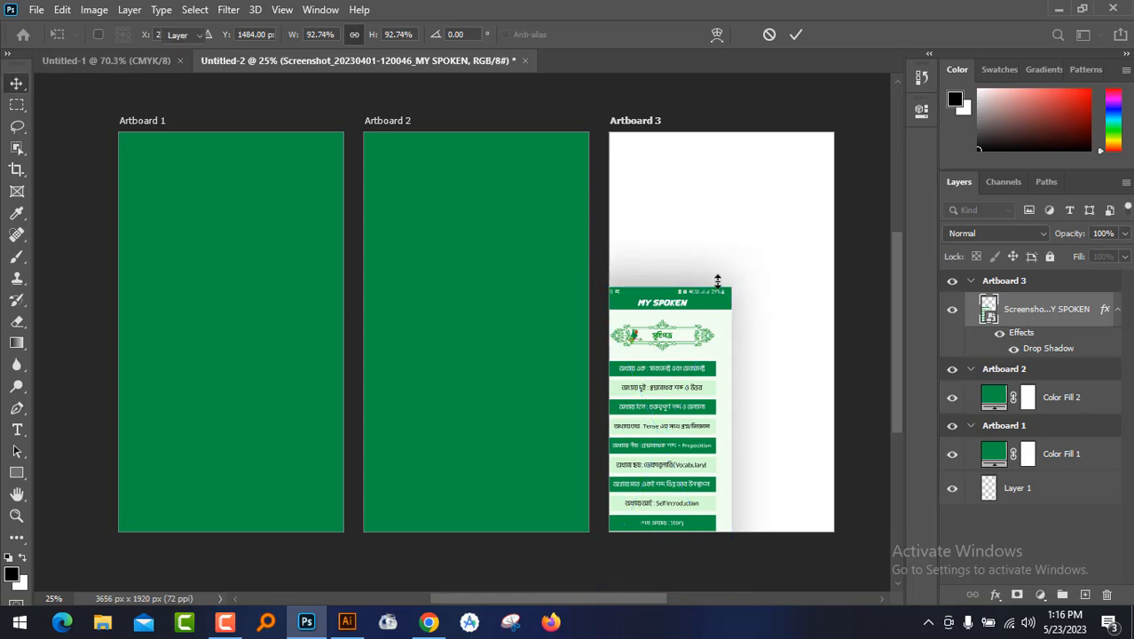
# Move the screenshot back onto Artboard 1, rotate it to about -23.29° and enlarge it so it overruns the right and lower edges
pyautogui.moveTo(716, 387); pyautogui.dragTo(262, 304)
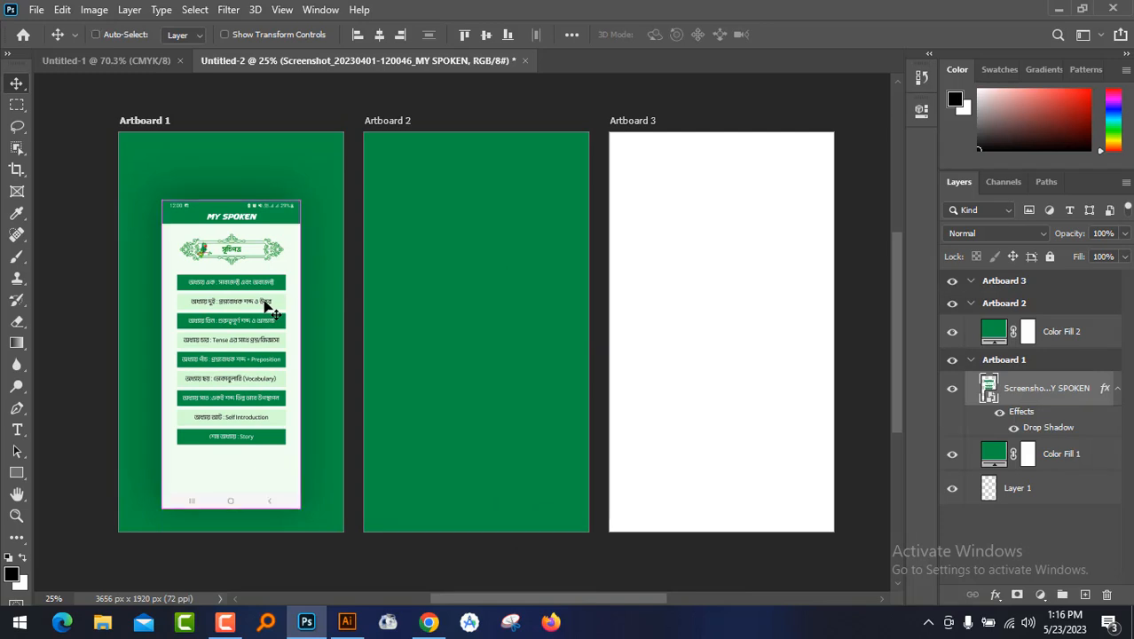
pyautogui.hotkey('ctrl', 't')
pyautogui.moveTo(321, 192); pyautogui.dragTo(265, 181)
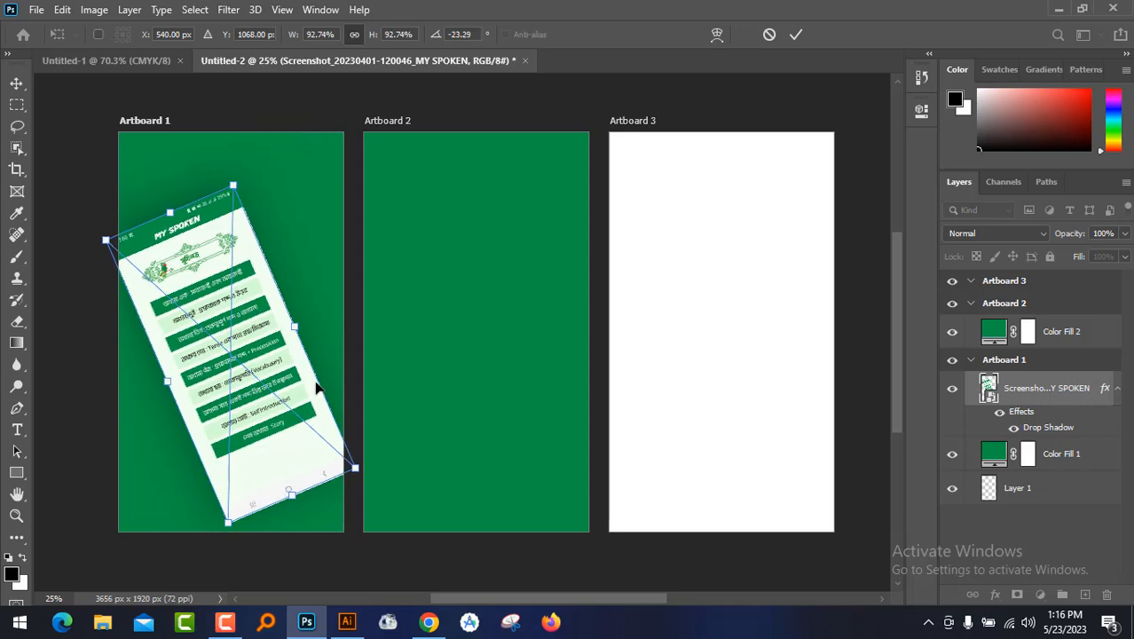
pyautogui.moveTo(354, 468); pyautogui.dragTo(418, 524)
pyautogui.press('Return')
# Duplicate the tilted screenshot onto Artboard 2, aligned so it continues across the gap from Artboard 1
pyautogui.moveTo(253, 317); pyautogui.dragTo(509, 390)
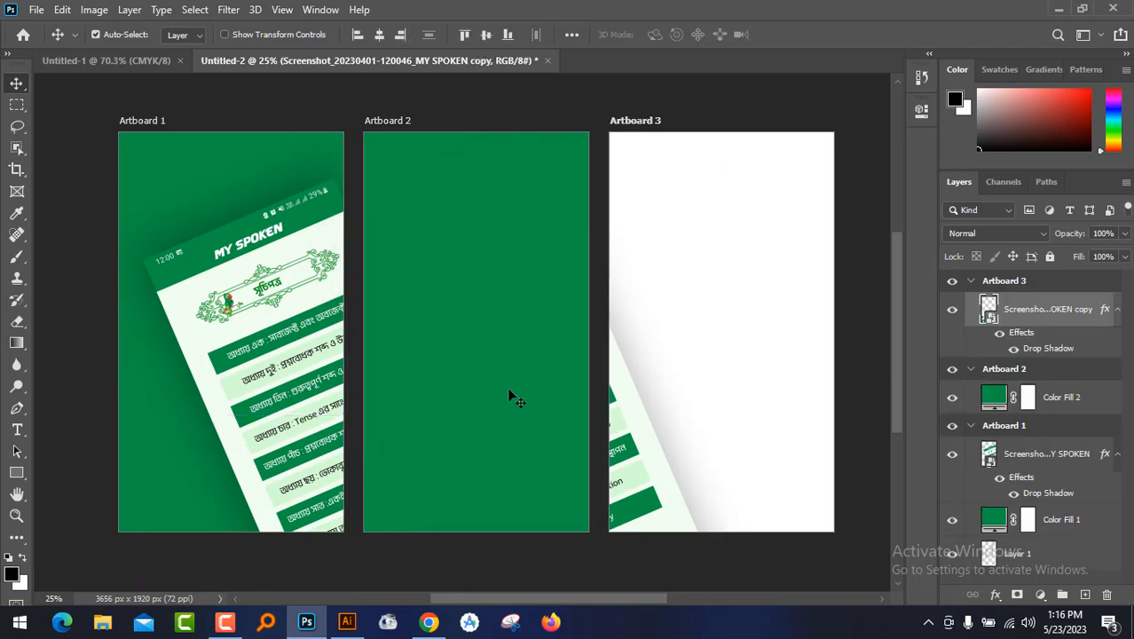
pyautogui.moveTo(640, 443); pyautogui.dragTo(448, 413)
pyautogui.moveTo(418, 320); pyautogui.dragTo(446, 382)
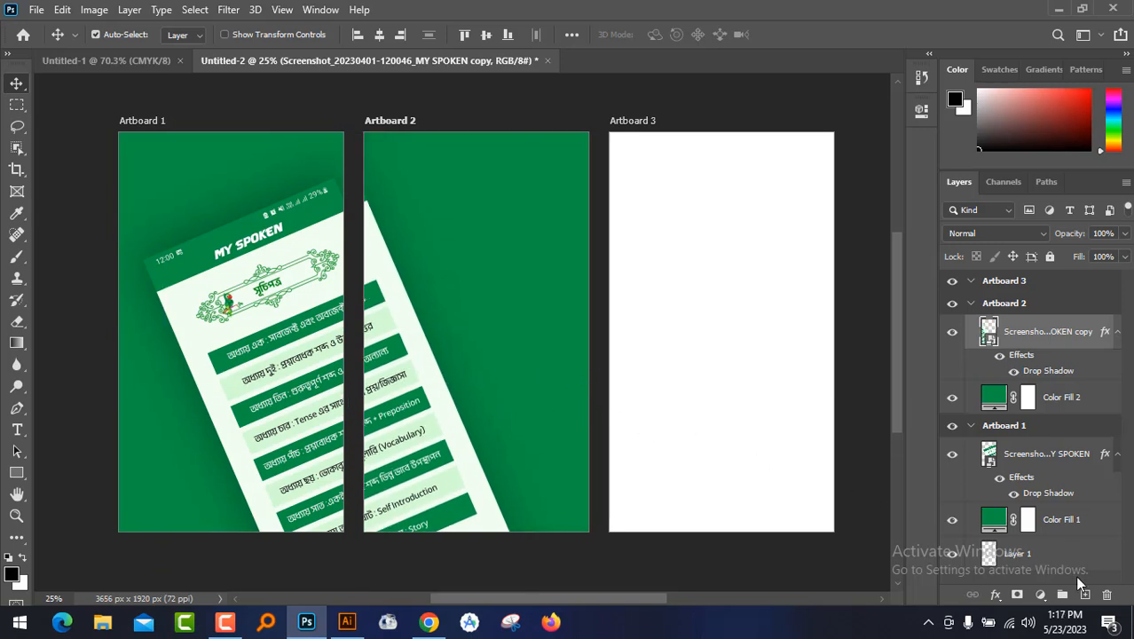
# Add a Solid Color fill layer to Artboard 3, sampling green #019444 from Artboard 2
pyautogui.click(712, 362)
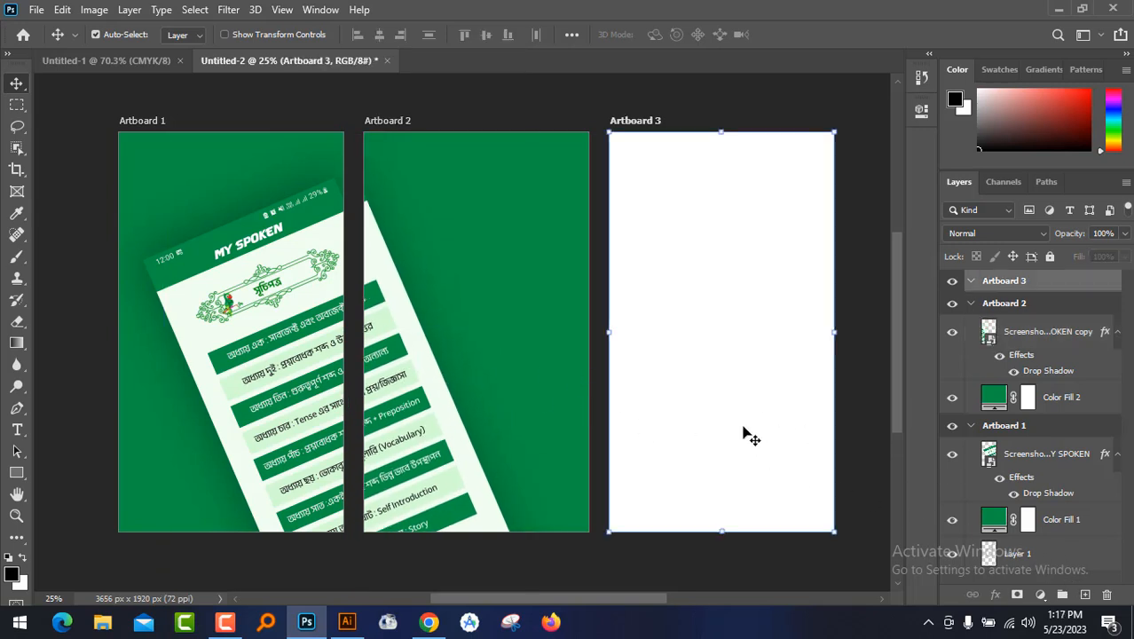
pyautogui.click(1041, 593)
pyautogui.click(1085, 304)
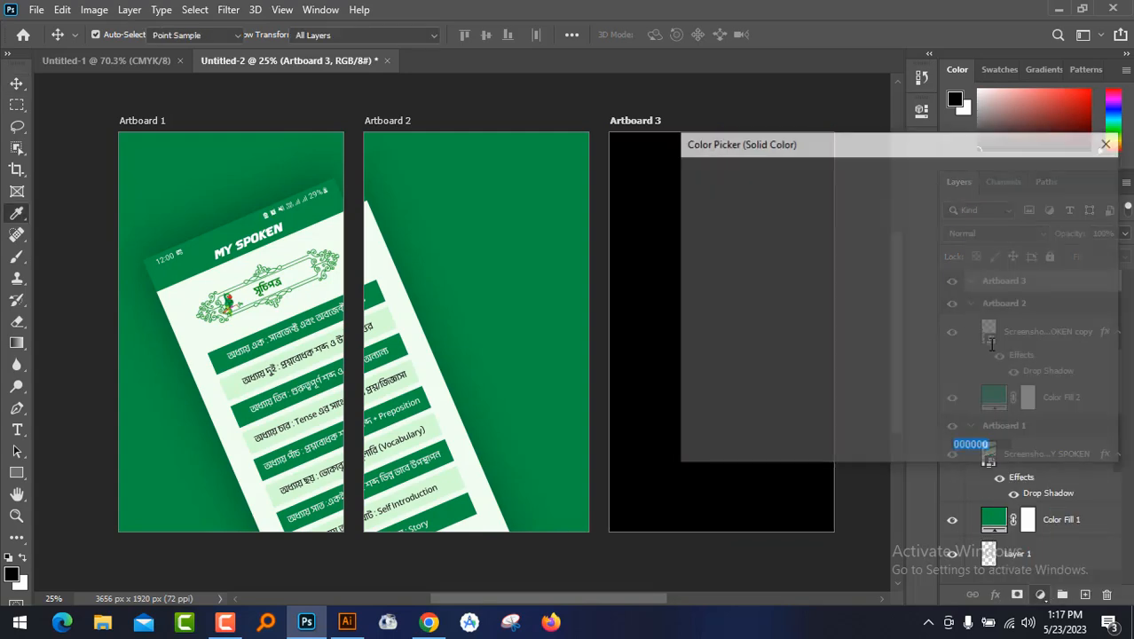
pyautogui.click(479, 264)
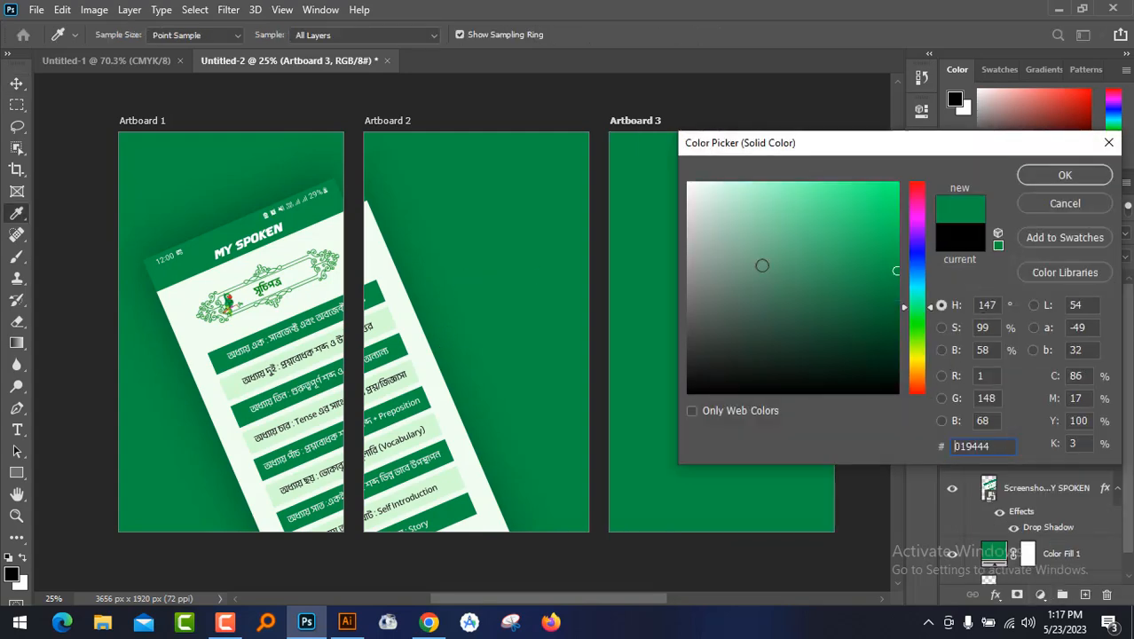
pyautogui.click(1050, 177)
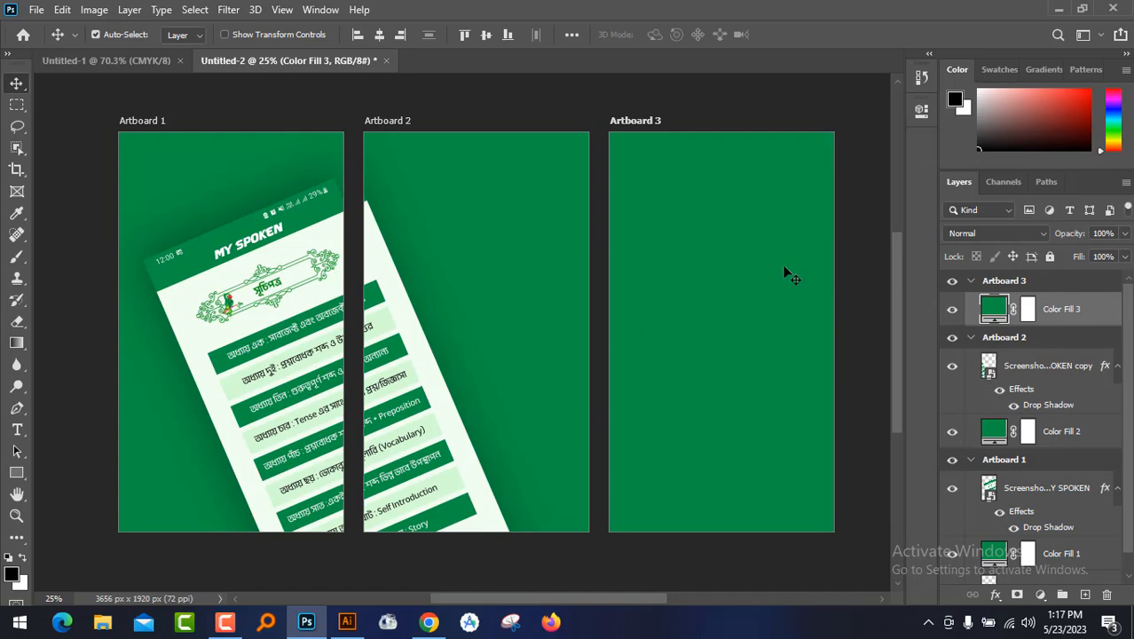
# Switch to the desktop and preview the chapter list and Objective Pronoun screenshots in Picasa Photo Viewer
pyautogui.click(1059, 11)
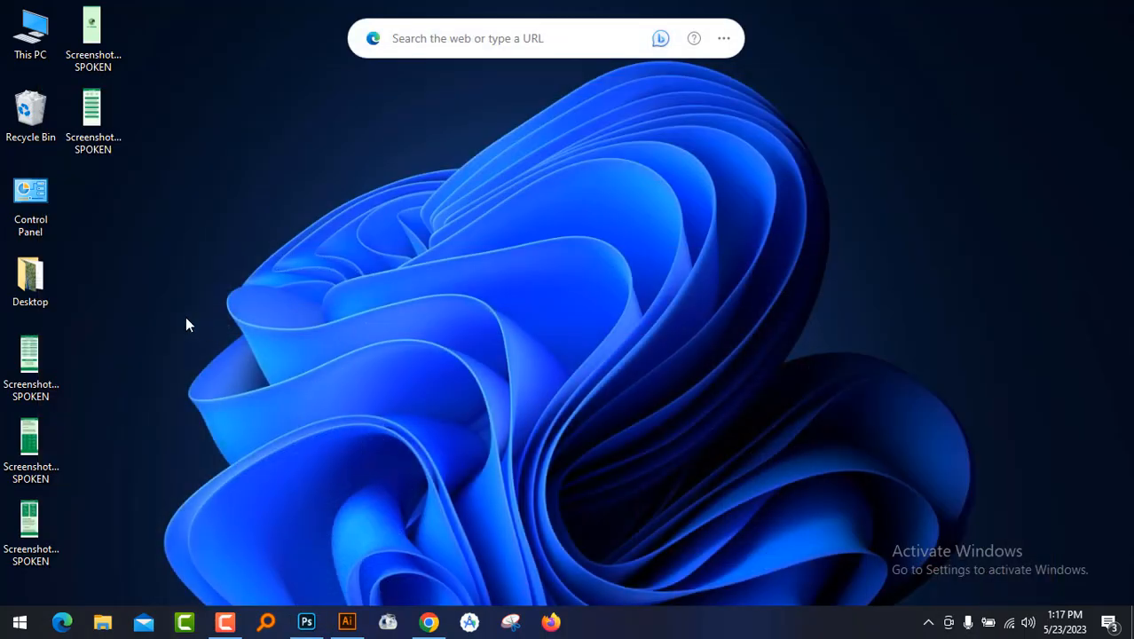
pyautogui.doubleClick(104, 124)
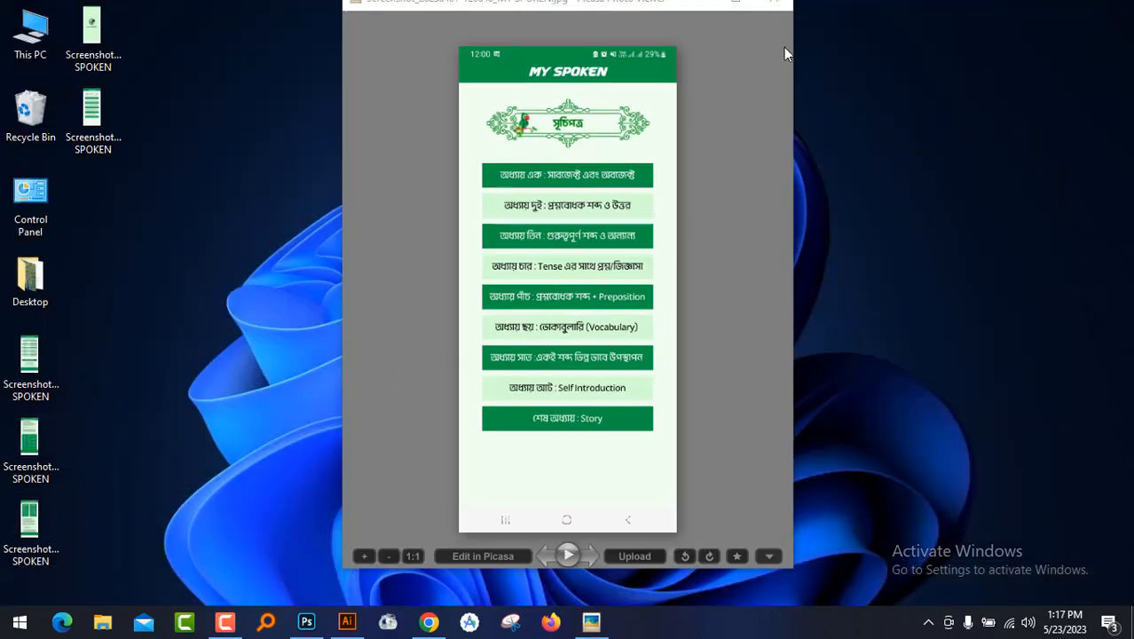
pyautogui.press('Escape')
pyautogui.doubleClick(44, 435)
pyautogui.click(944, 121)
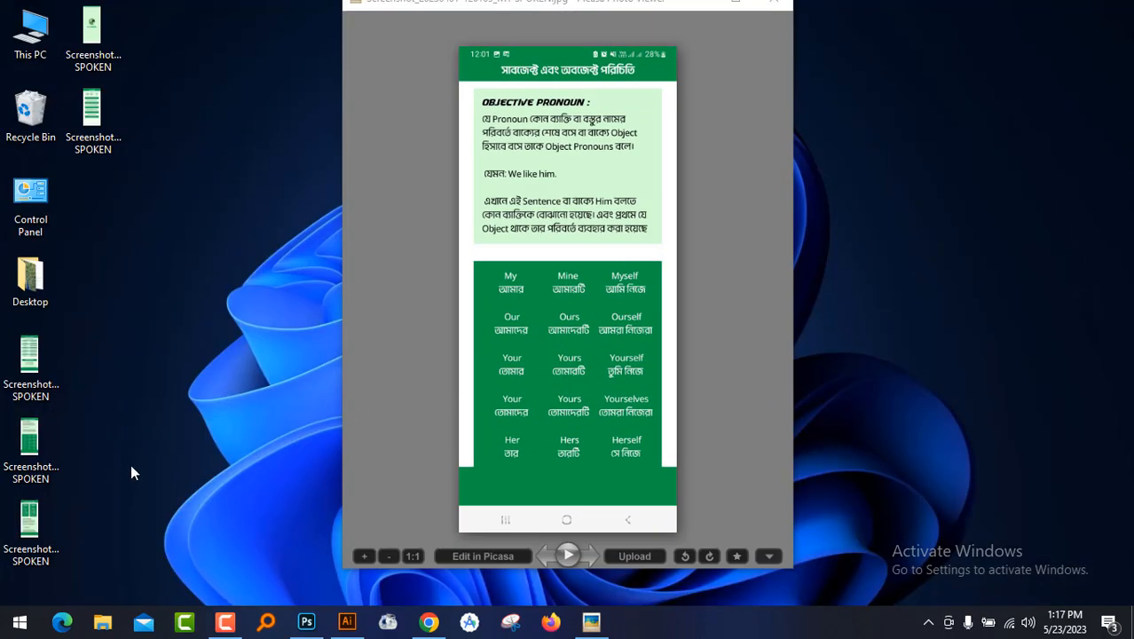
pyautogui.moveTo(24, 369); pyautogui.dragTo(499, 353)
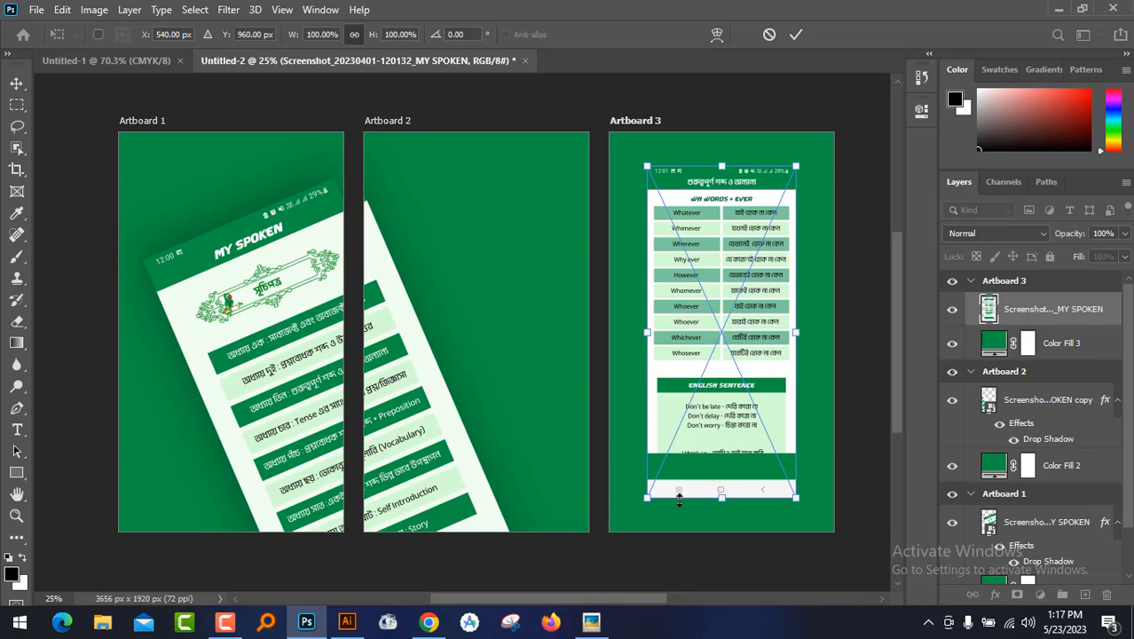
pyautogui.moveTo(647, 499); pyautogui.dragTo(595, 523)
pyautogui.scroll(3, 710, 293)
pyautogui.moveTo(710, 293); pyautogui.dragTo(654, 471)
pyautogui.press('Return')
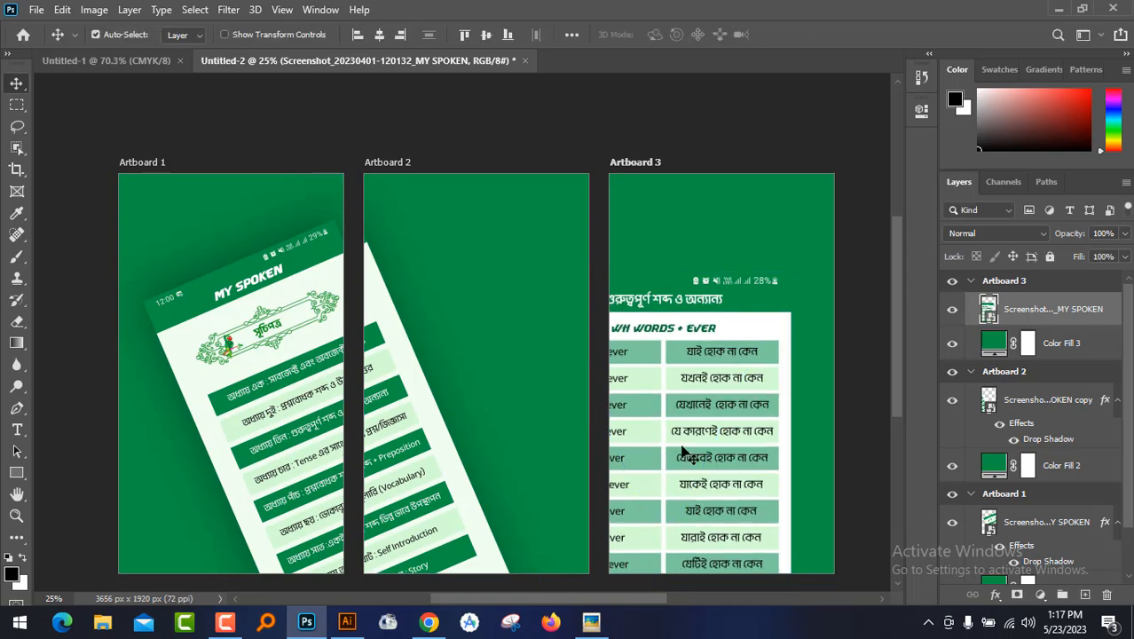
# Duplicate the WH WORDS screenshot onto Artboard 2 to continue the Artboard 3 image, and paste the drop shadow layer style onto both
pyautogui.moveTo(685, 452); pyautogui.dragTo(582, 418)
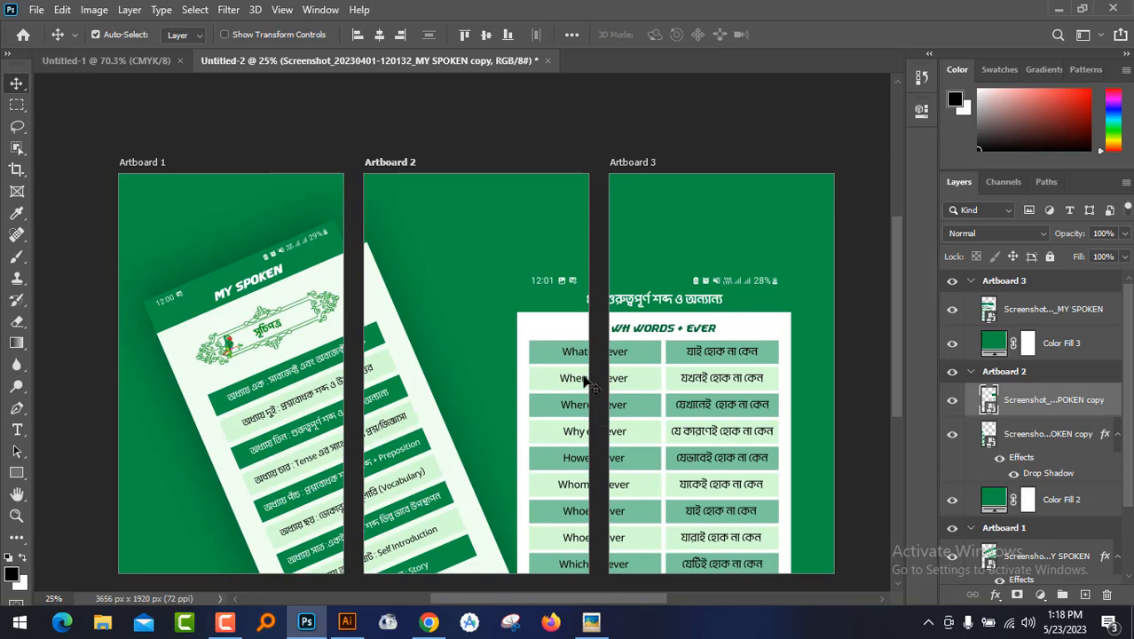
pyautogui.click(707, 402)
pyautogui.rightClick(1058, 318)
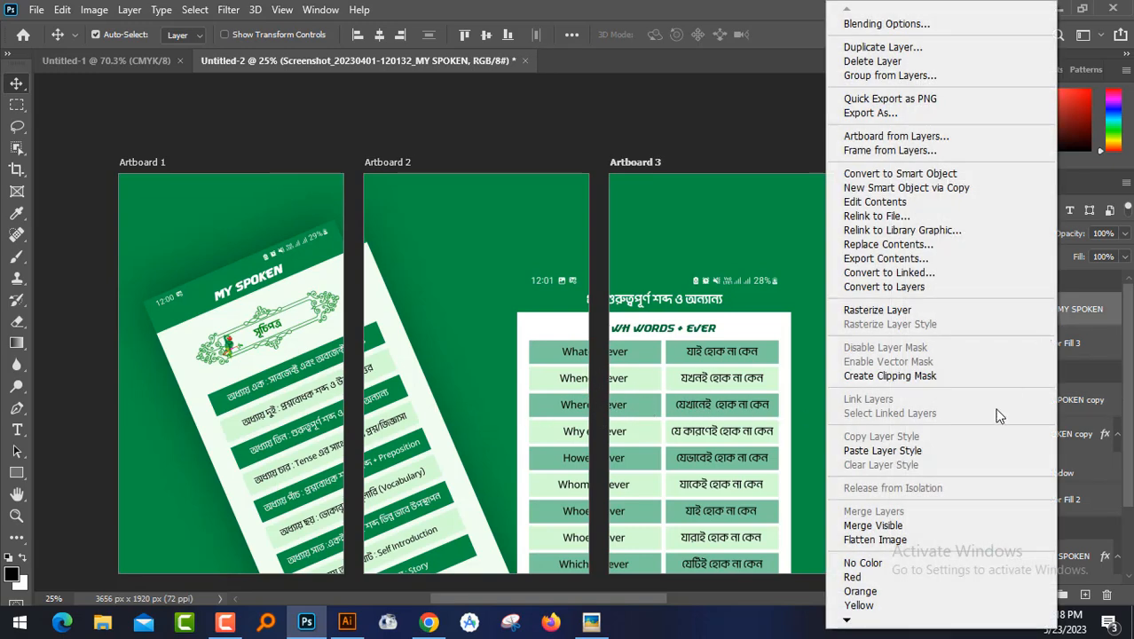
pyautogui.click(954, 447)
pyautogui.click(569, 471)
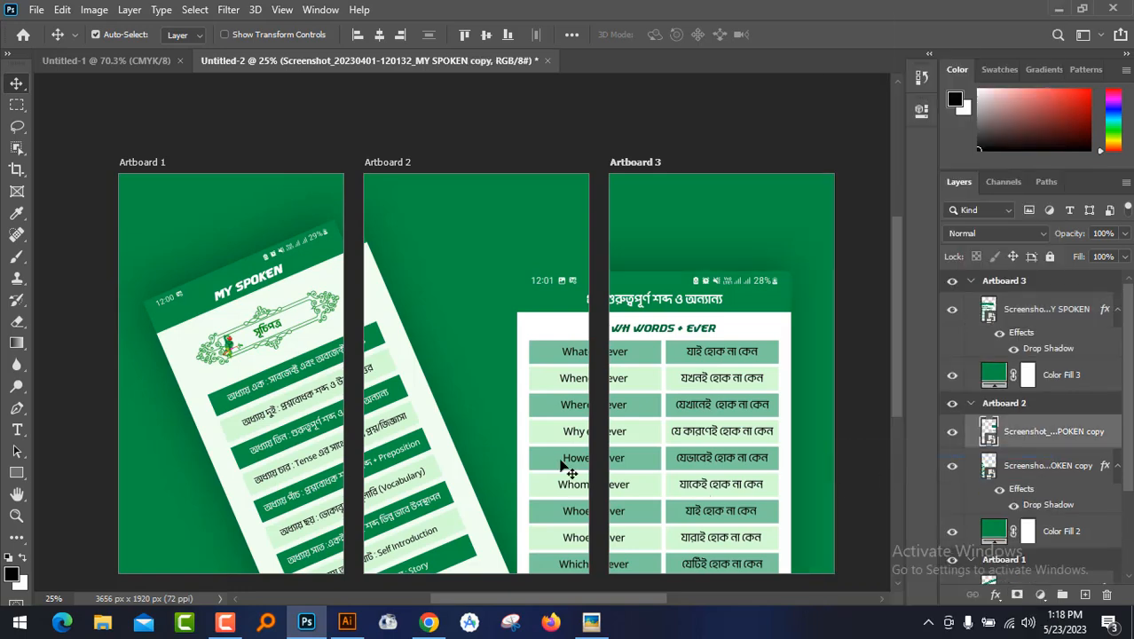
pyautogui.rightClick(1073, 431)
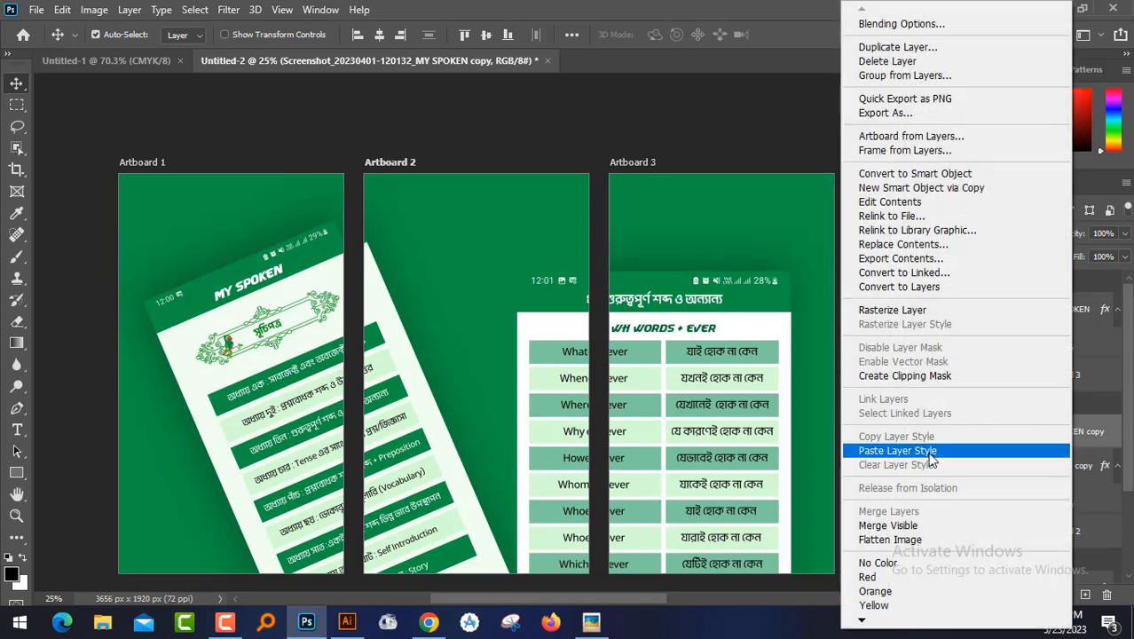
pyautogui.click(896, 450)
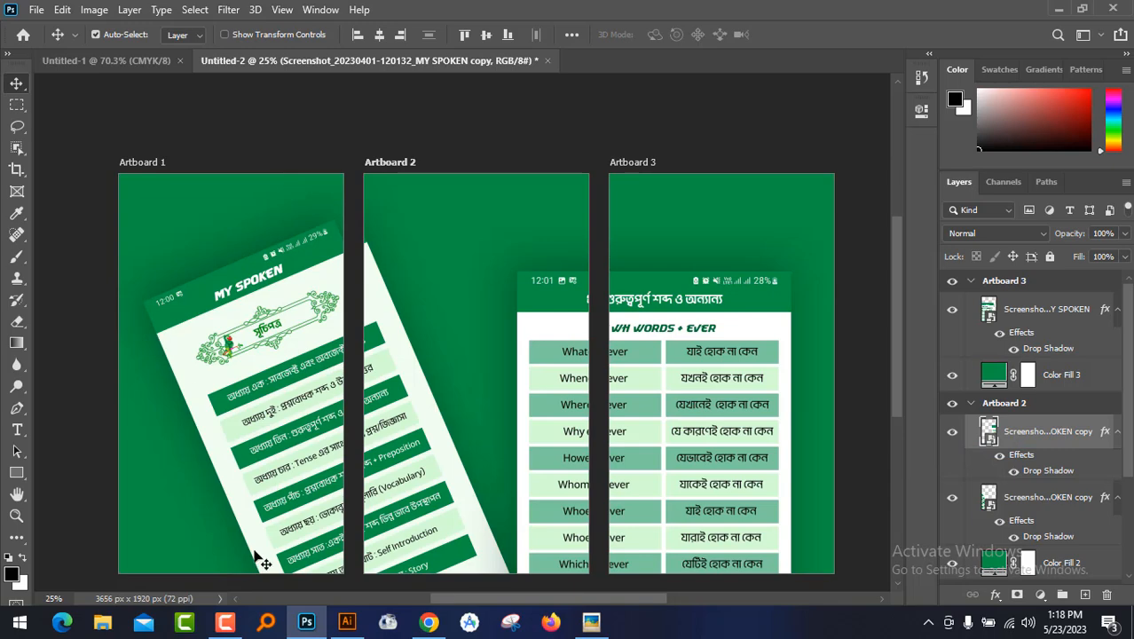
# Check the Screenshots Pro template in Chrome, return to Photoshop and add a 72 pt placeholder text above the Artboard 1 screenshot
pyautogui.click(429, 622)
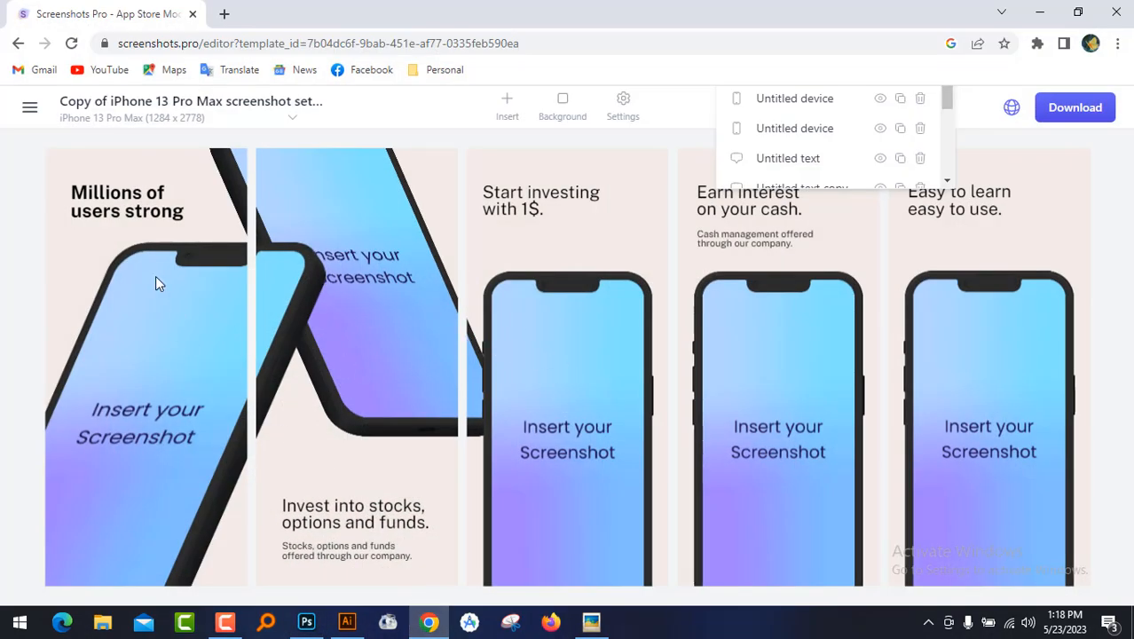
pyautogui.click(1038, 12)
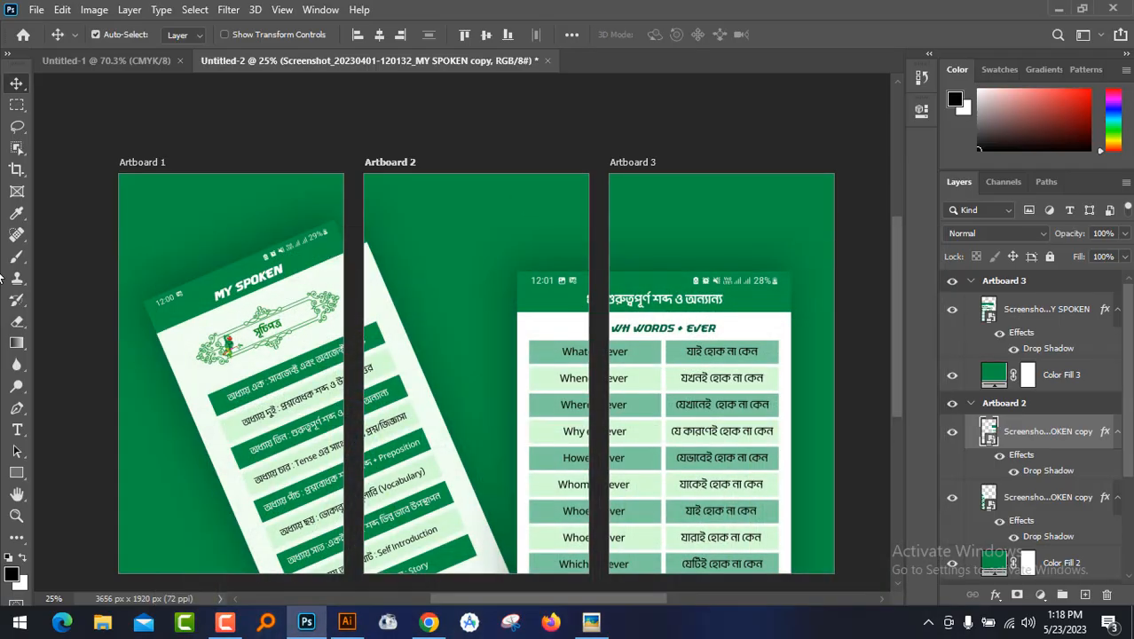
pyautogui.click(17, 431)
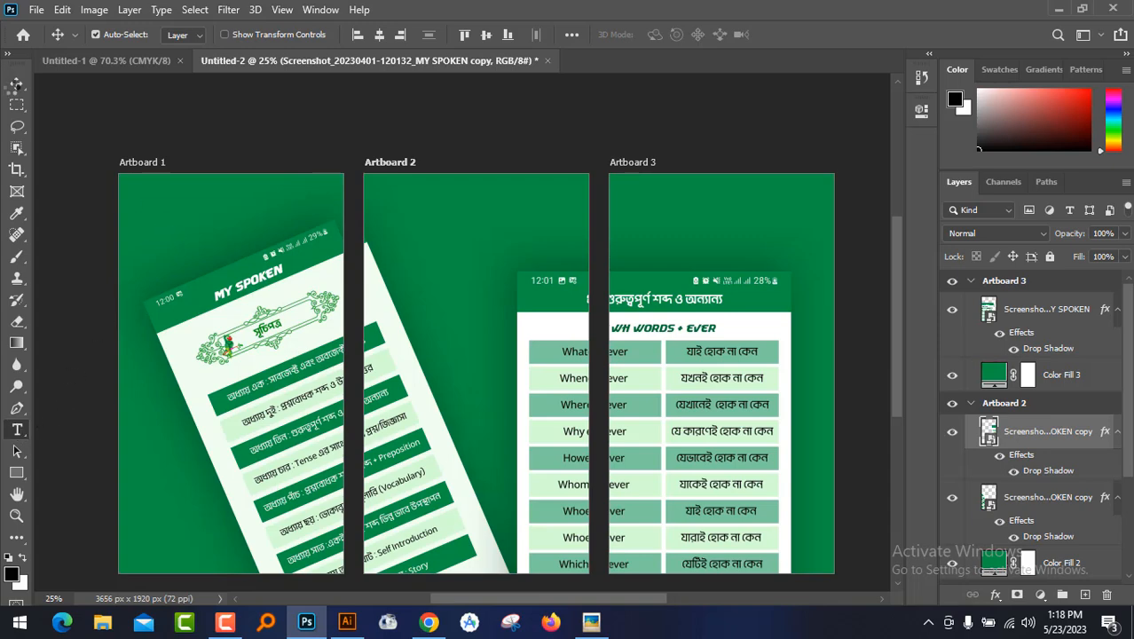
pyautogui.click(179, 222)
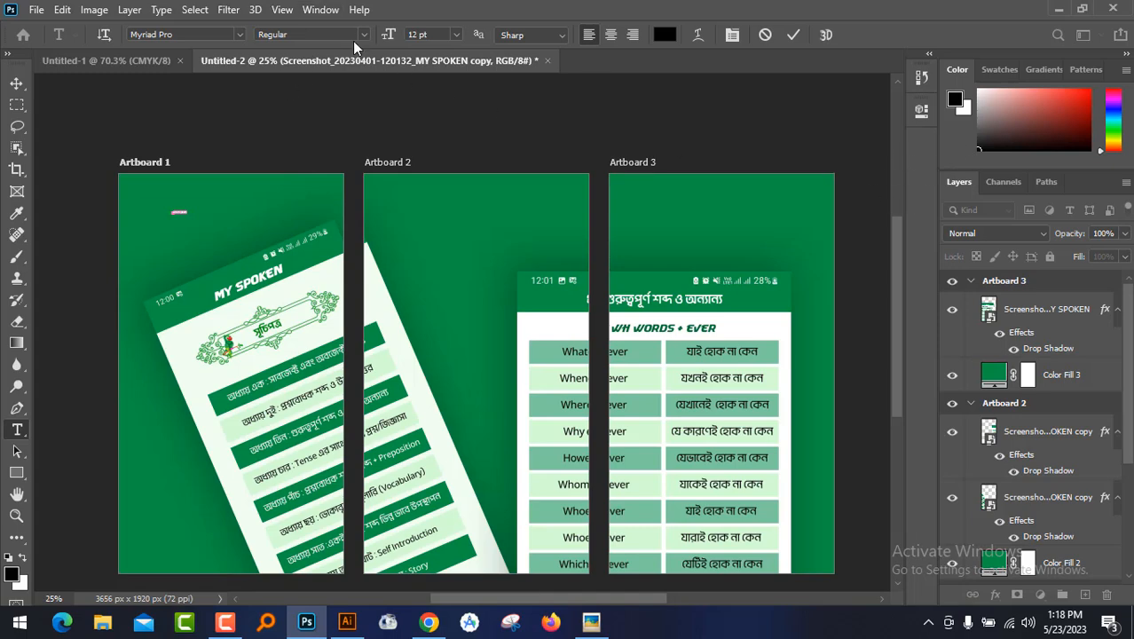
pyautogui.click(322, 10)
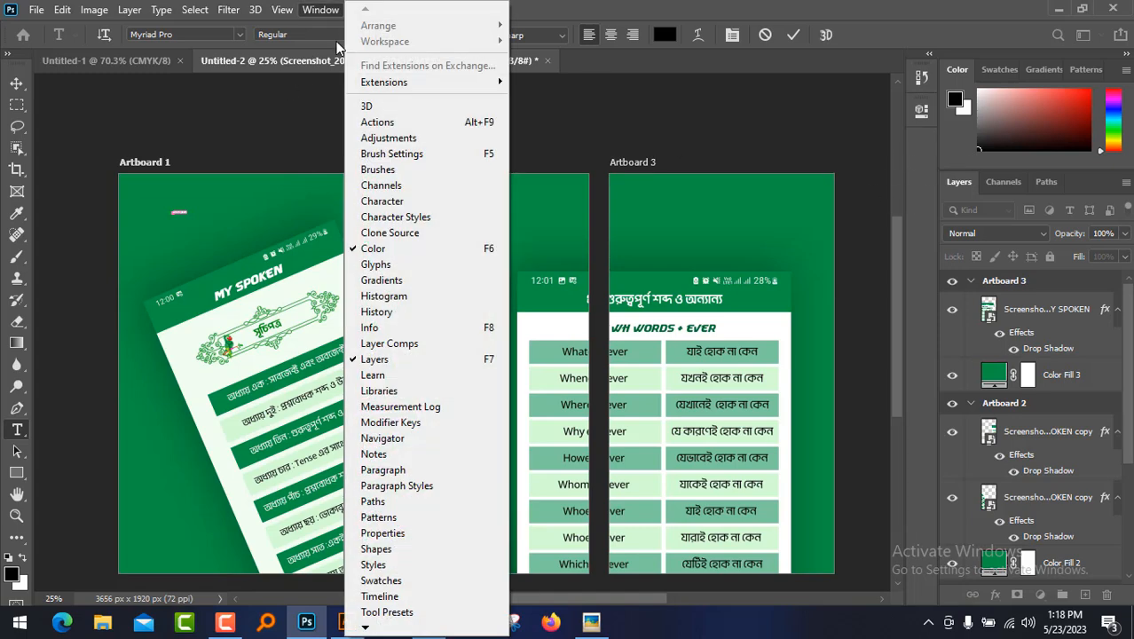
pyautogui.click(429, 204)
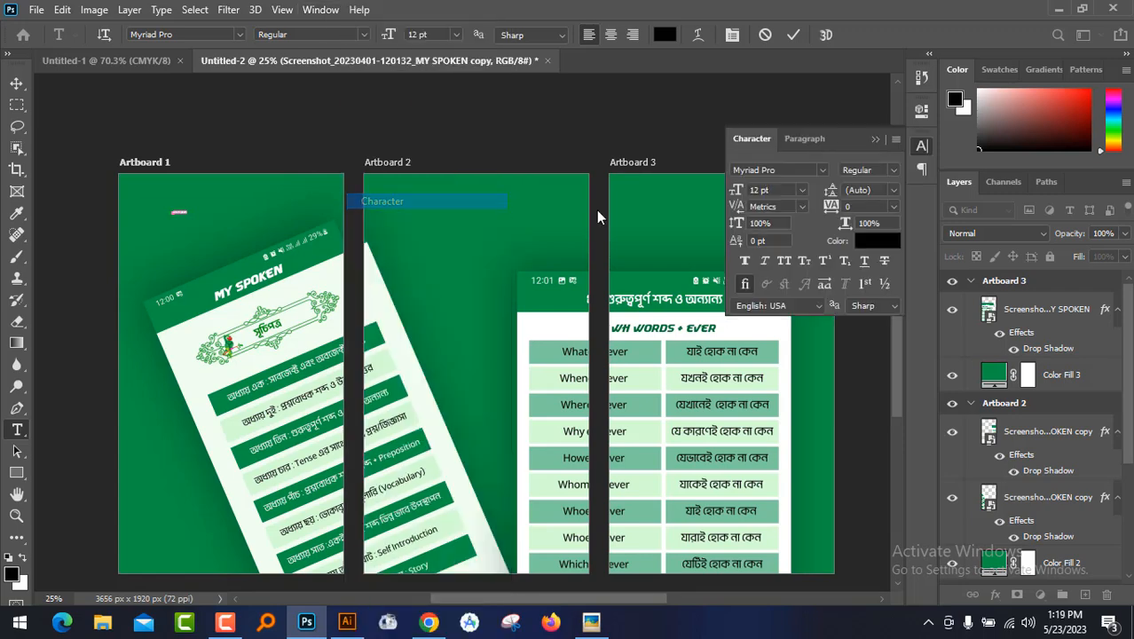
pyautogui.click(802, 190)
pyautogui.click(772, 404)
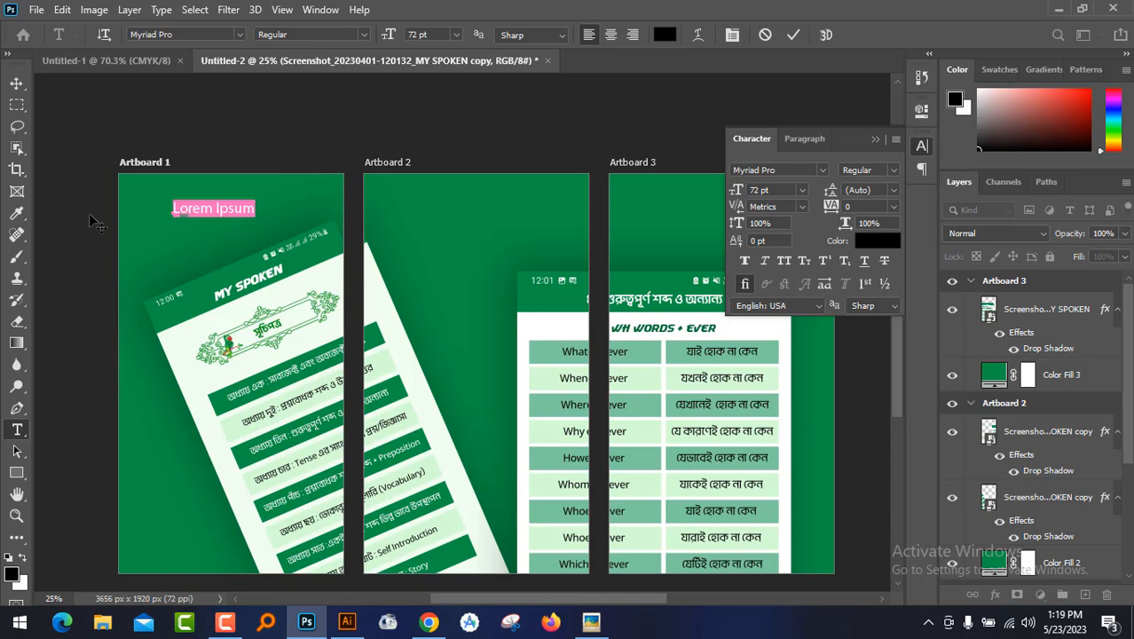
pyautogui.click(15, 84)
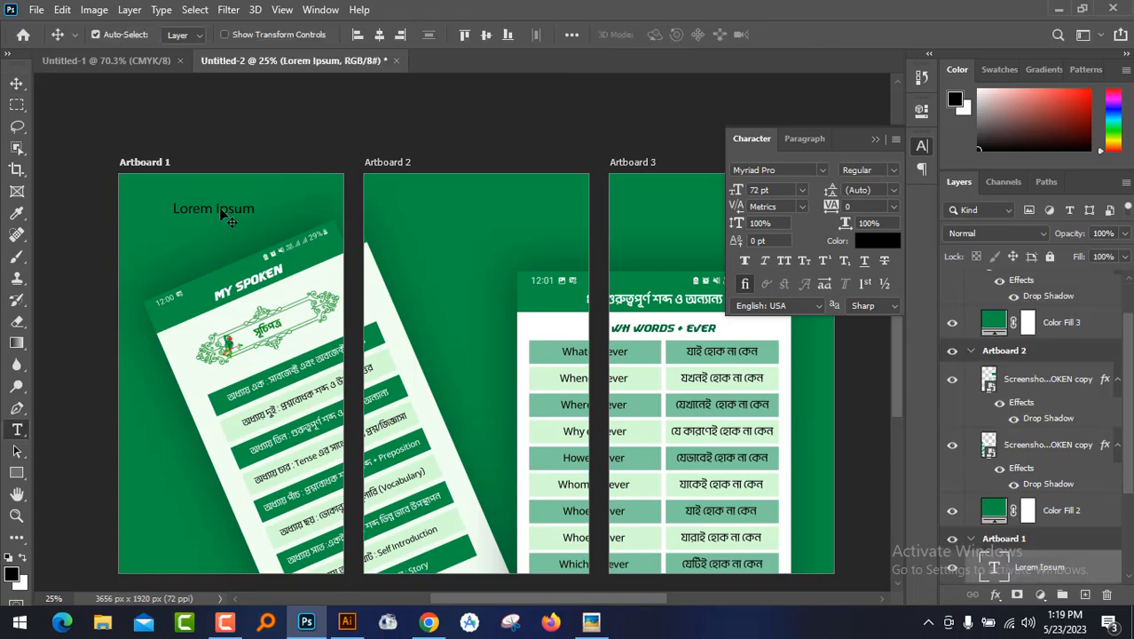
# Replace the placeholder text on Artboard 1 with "Screen 01"
pyautogui.doubleClick(221, 211)
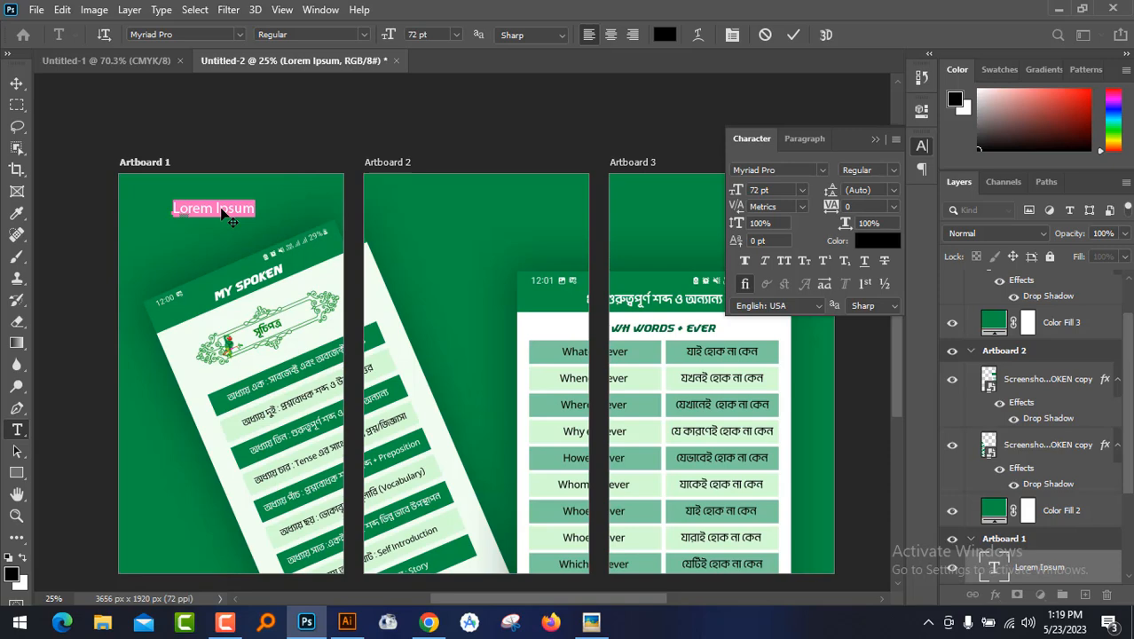
pyautogui.write('Sreenc')
pyautogui.press('End')
pyautogui.write('01')
pyautogui.click(16, 83)
# Set the "Screen 01" heading's color to white and its font to Impact
pyautogui.click(870, 242)
pyautogui.click(690, 183)
pyautogui.click(1061, 175)
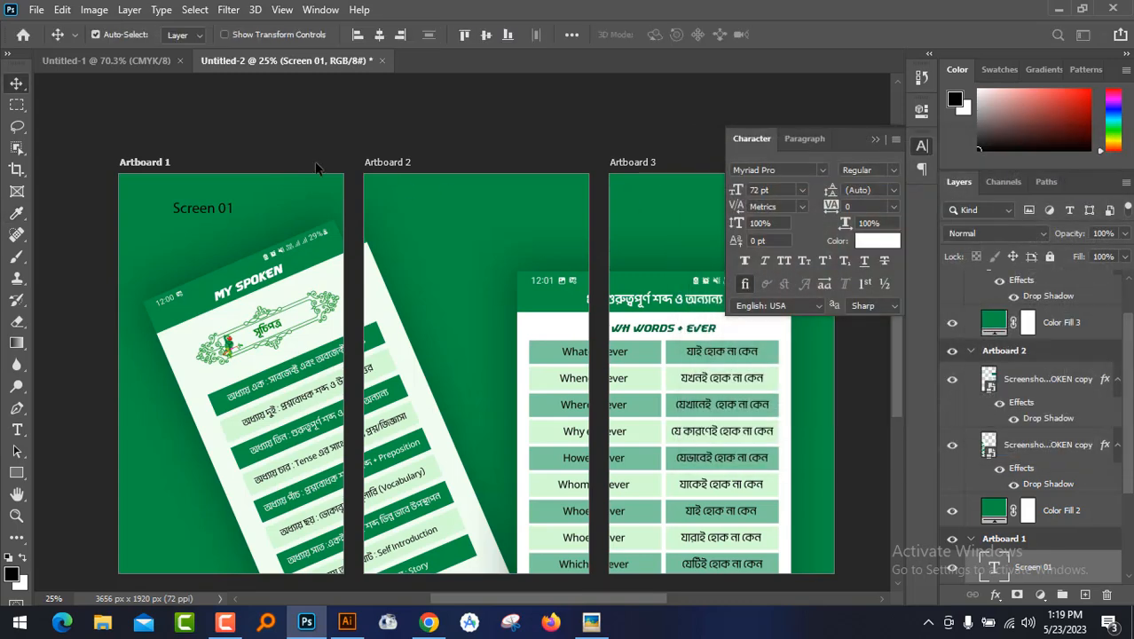
pyautogui.click(797, 169)
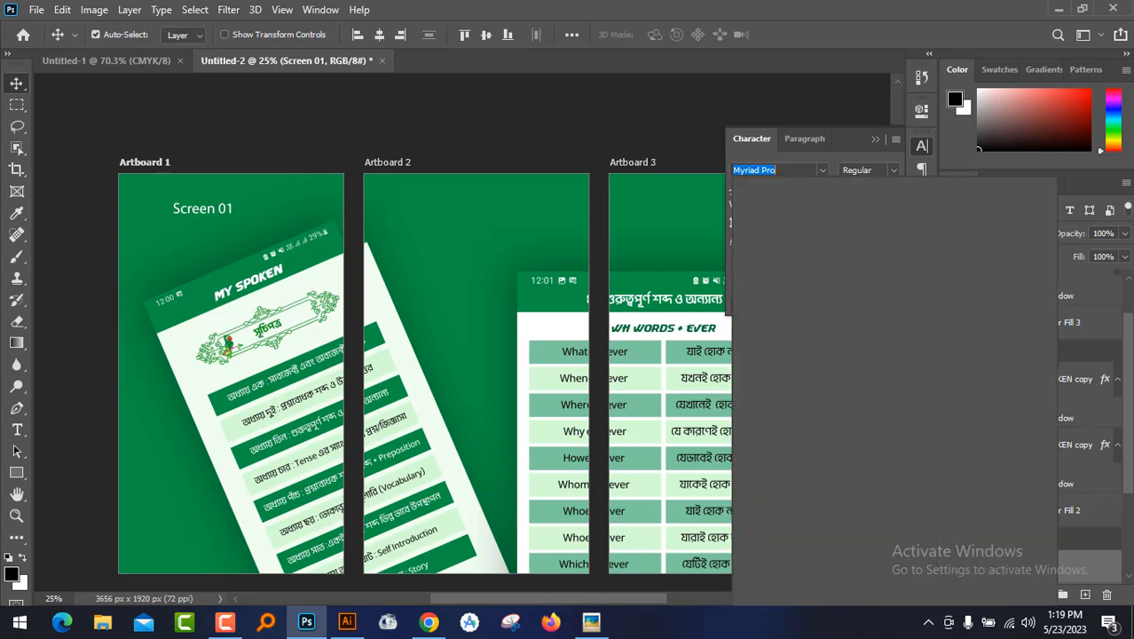
pyautogui.press('BackSpace')
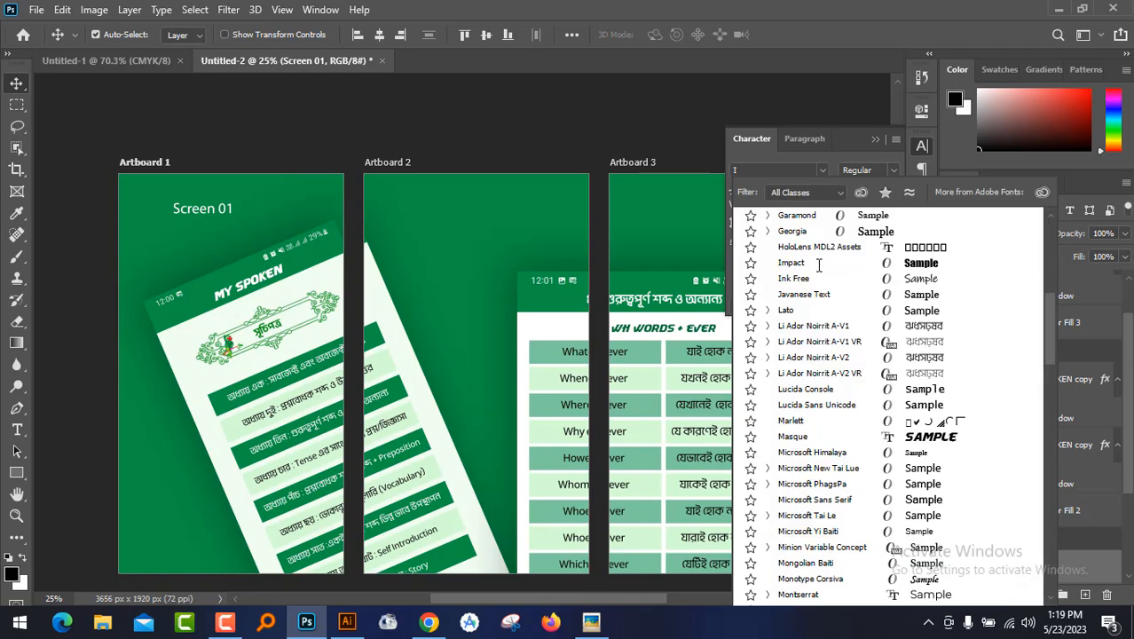
pyautogui.write('Impact')
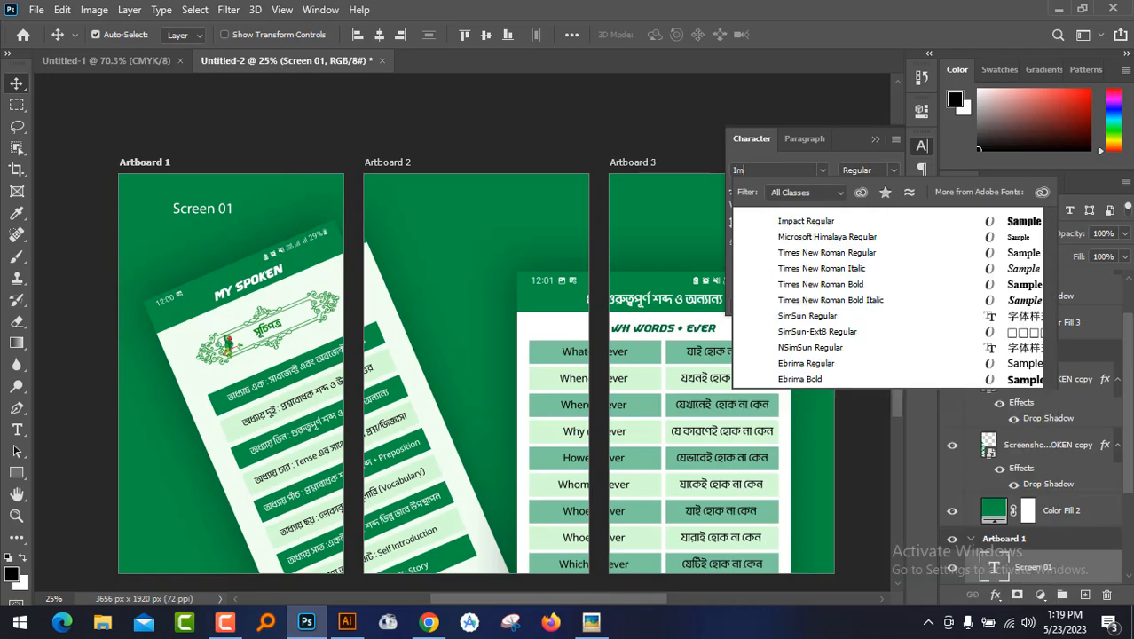
pyautogui.press('Return')
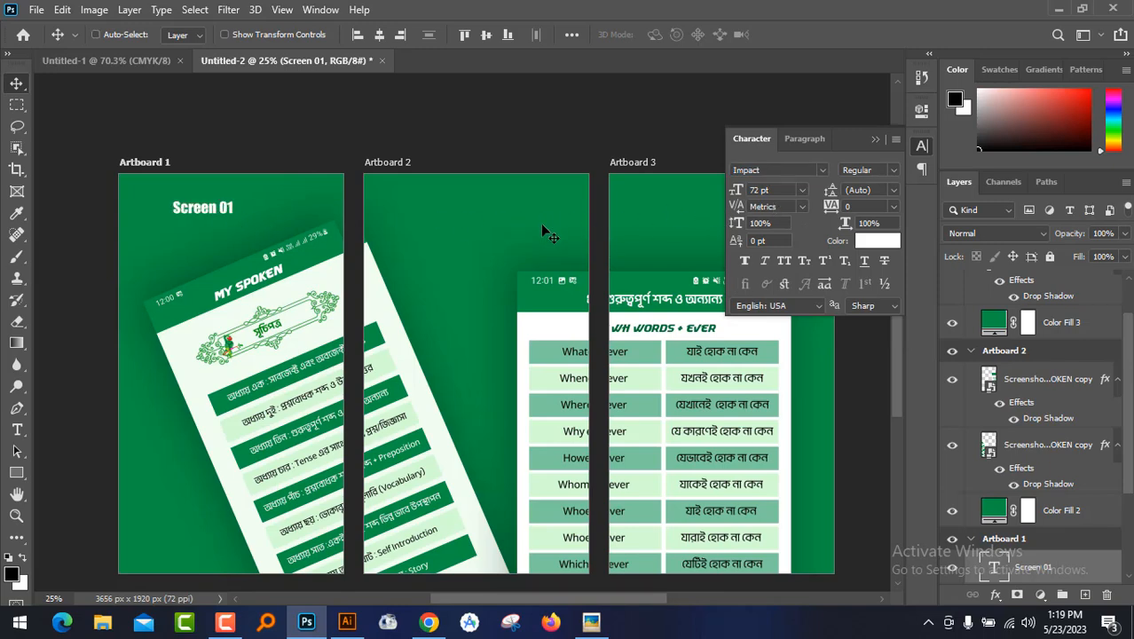
# Scale the "Screen 01" heading up to about 204.79% around its center
pyautogui.hotkey('ctrl', 't')
pyautogui.moveTo(231, 218); pyautogui.dragTo(257, 239)
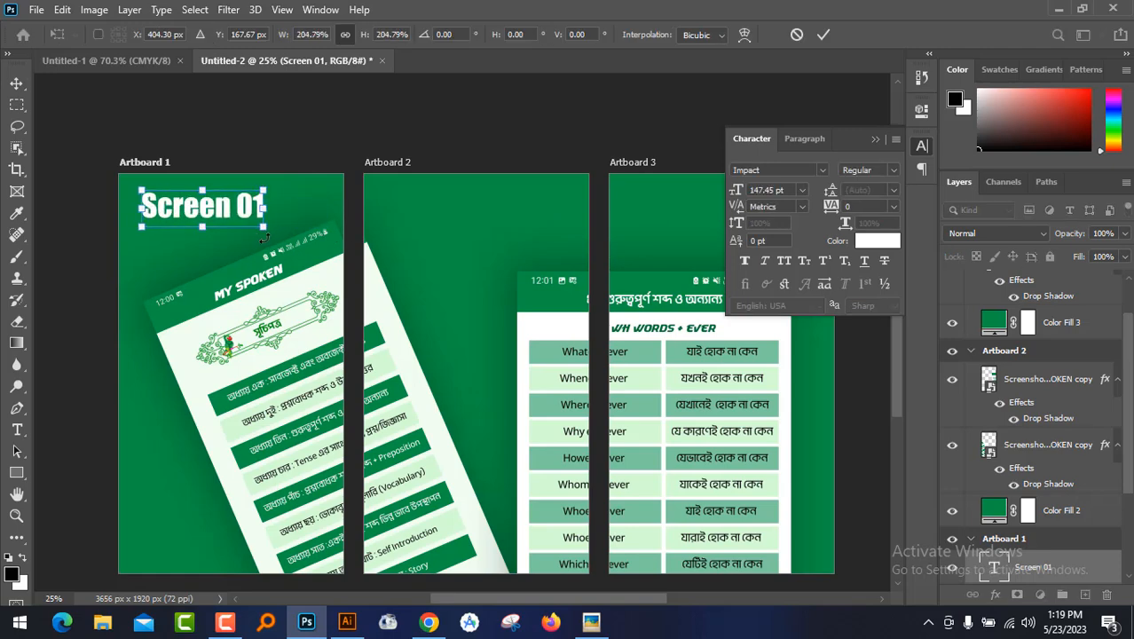
pyautogui.press('Return')
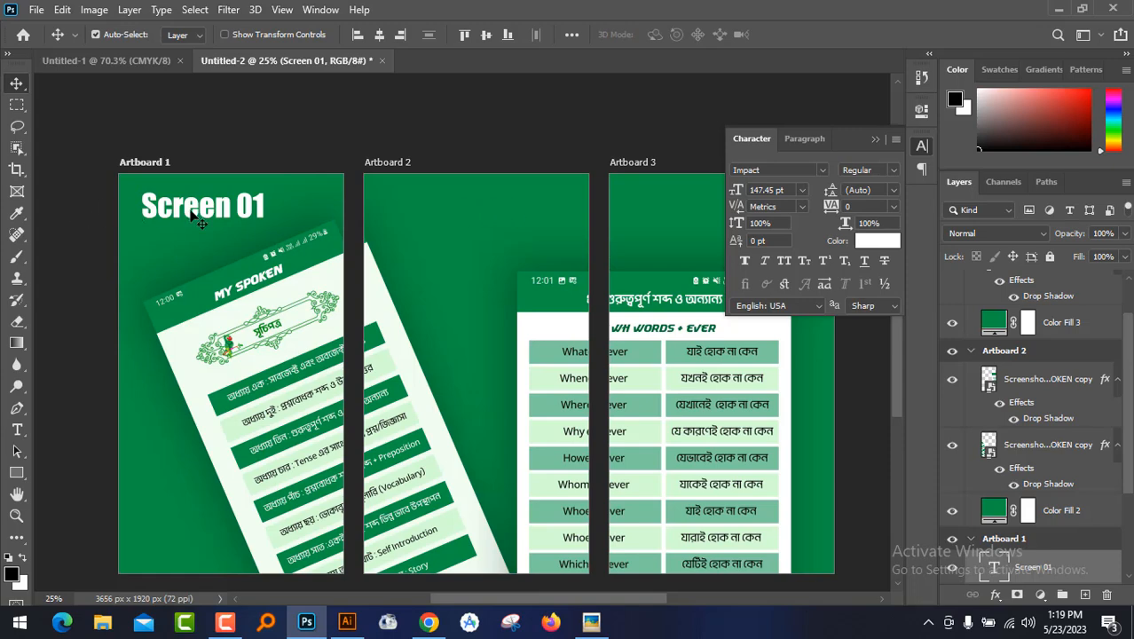
# Set the Artboard 1 heading's font to Roboto Bold and turn on All Caps
pyautogui.click(779, 169)
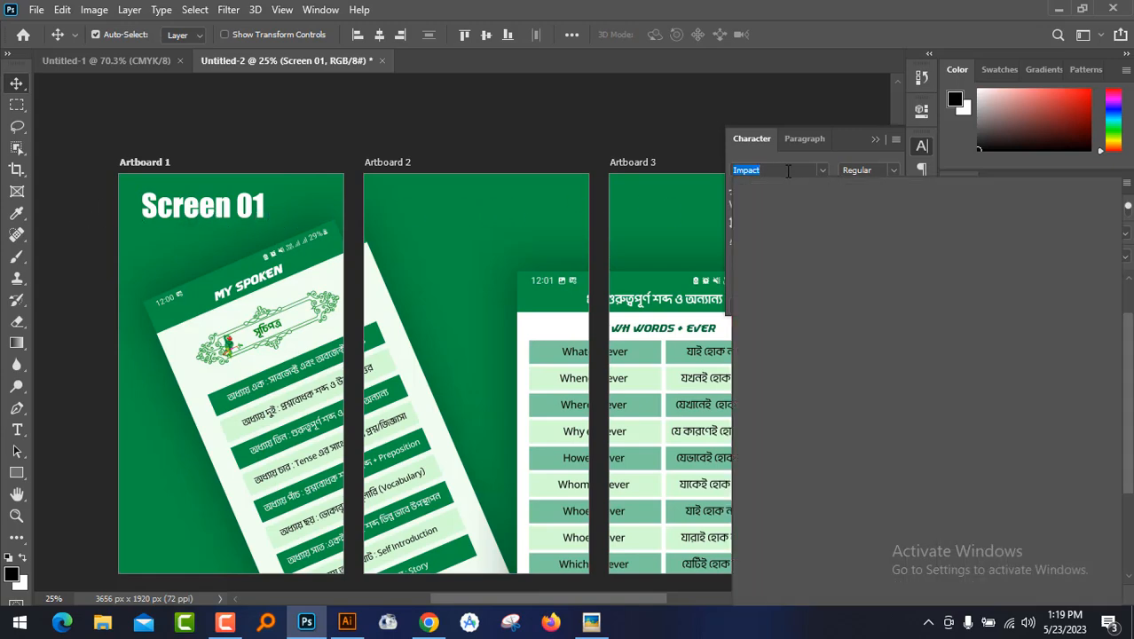
pyautogui.write('Roboto')
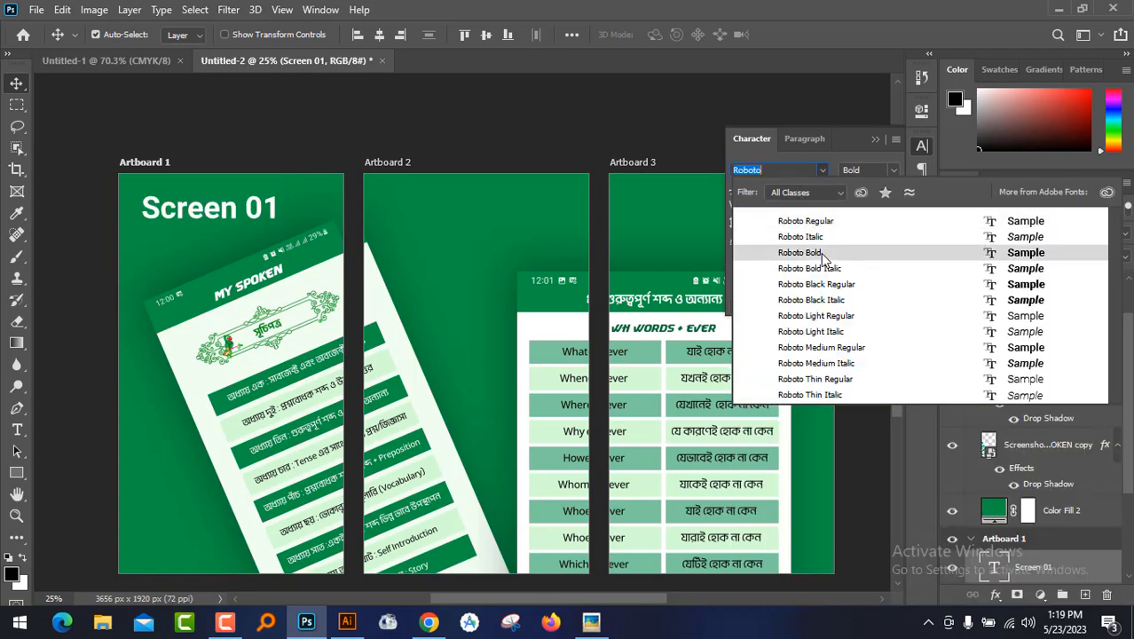
pyautogui.click(821, 252)
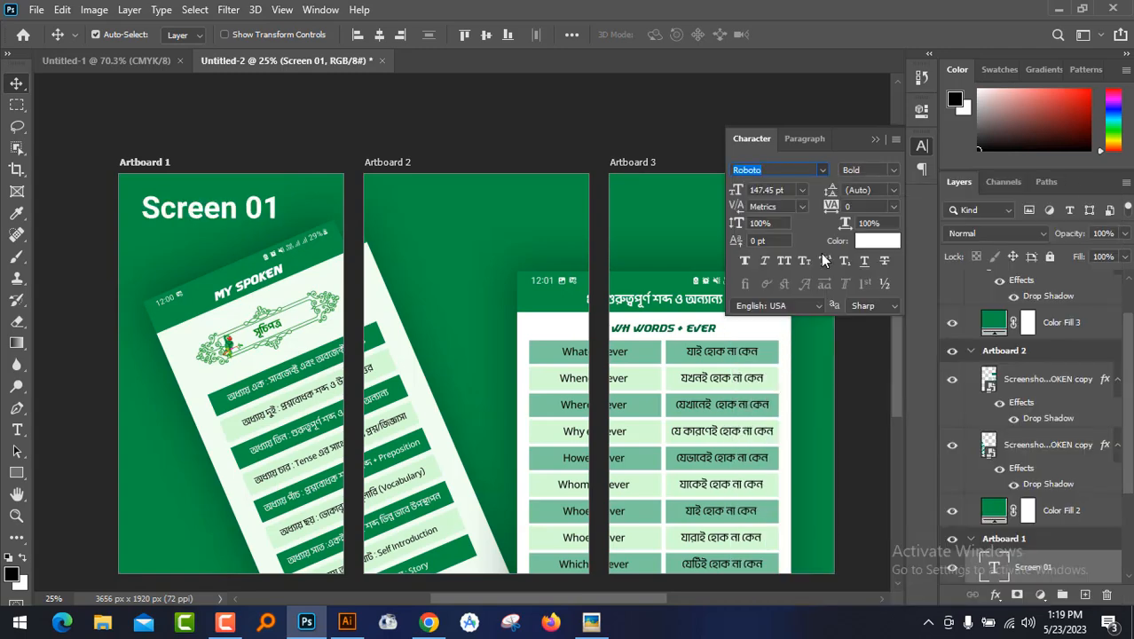
pyautogui.click(789, 260)
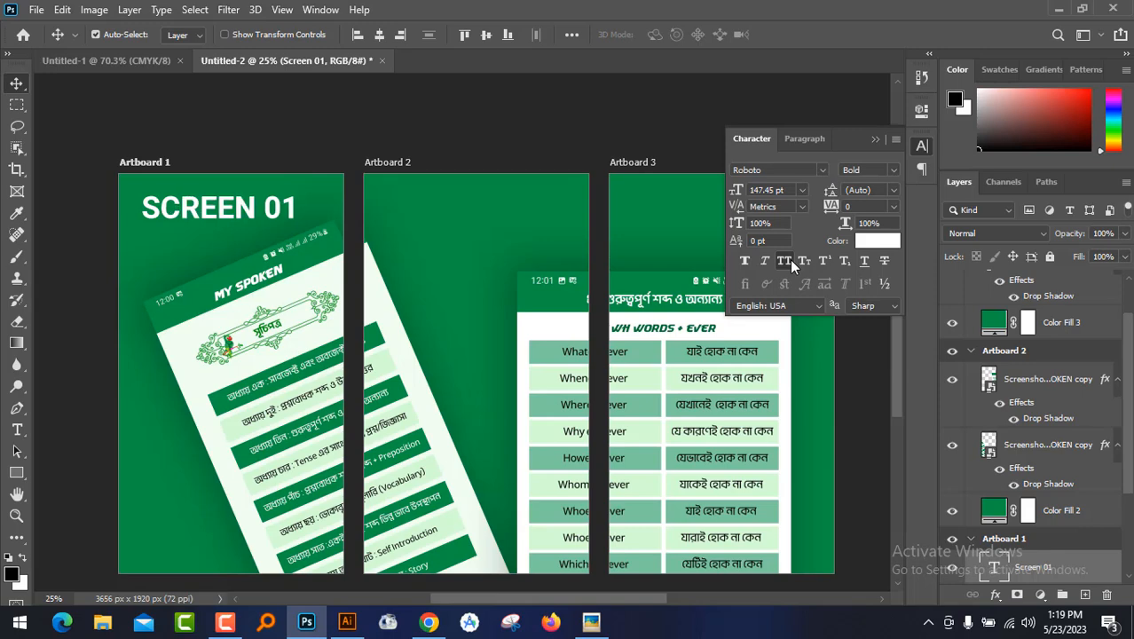
# Rotate the "SCREEN 01" heading to about -20.65° and place it just above the tilted phone screenshot
pyautogui.moveTo(246, 214); pyautogui.dragTo(231, 214)
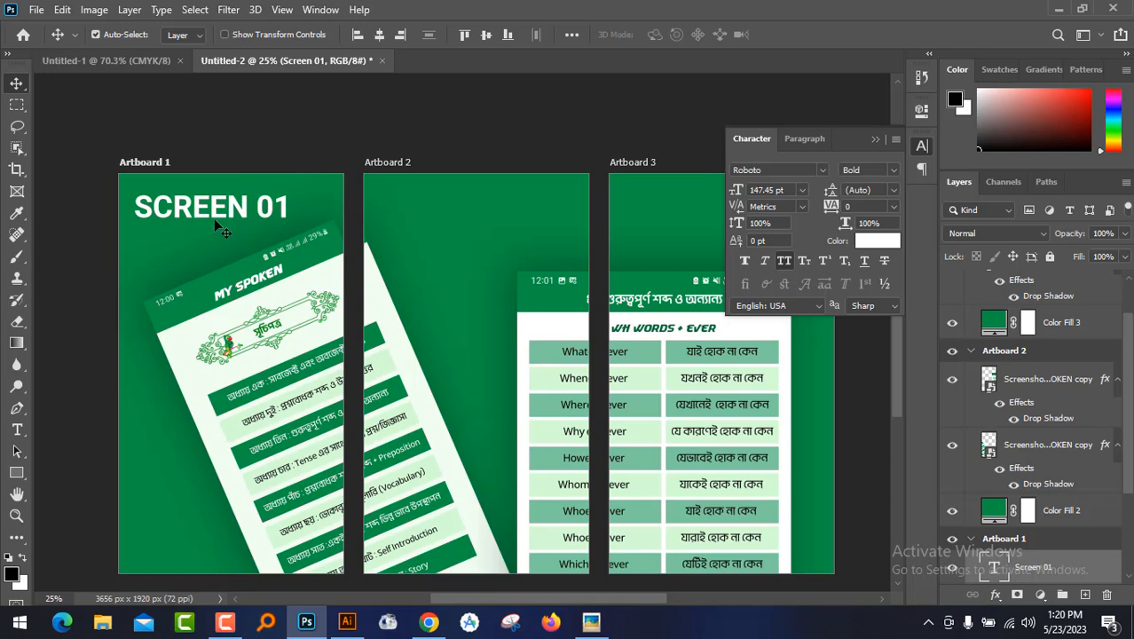
pyautogui.hotkey('ctrl', 't')
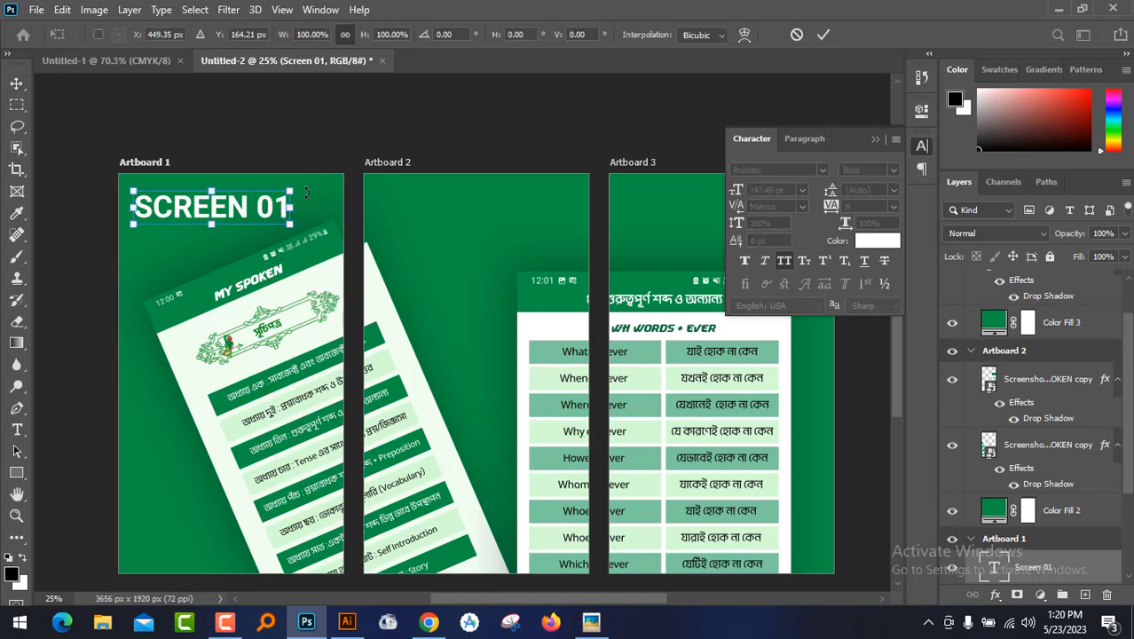
pyautogui.moveTo(306, 180); pyautogui.dragTo(297, 157)
pyautogui.moveTo(191, 224); pyautogui.dragTo(203, 248)
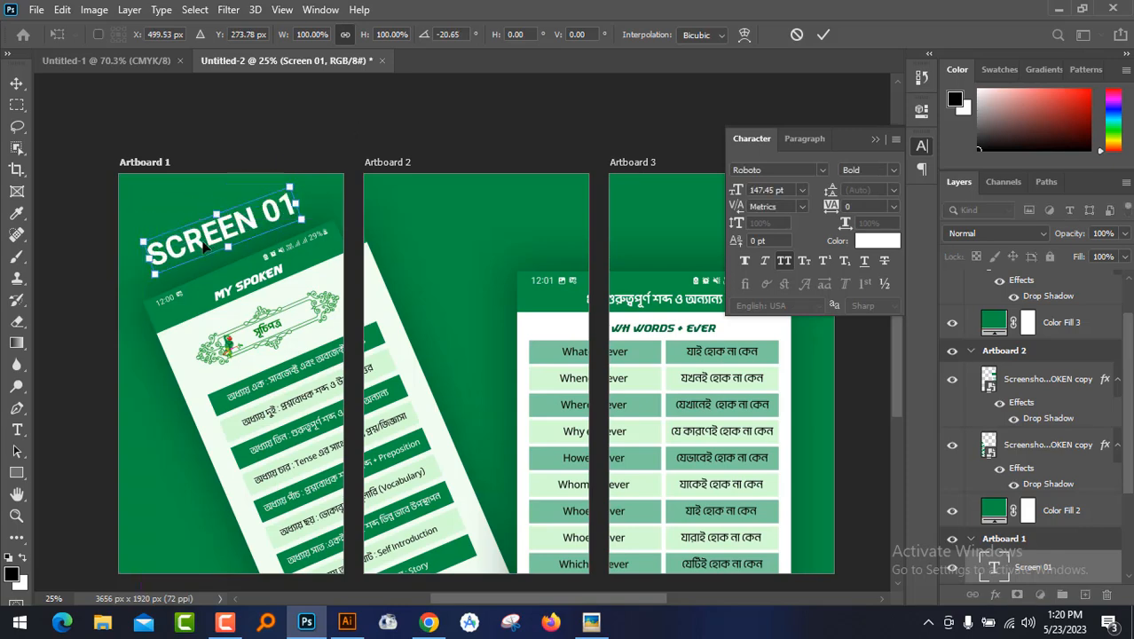
pyautogui.press('Return')
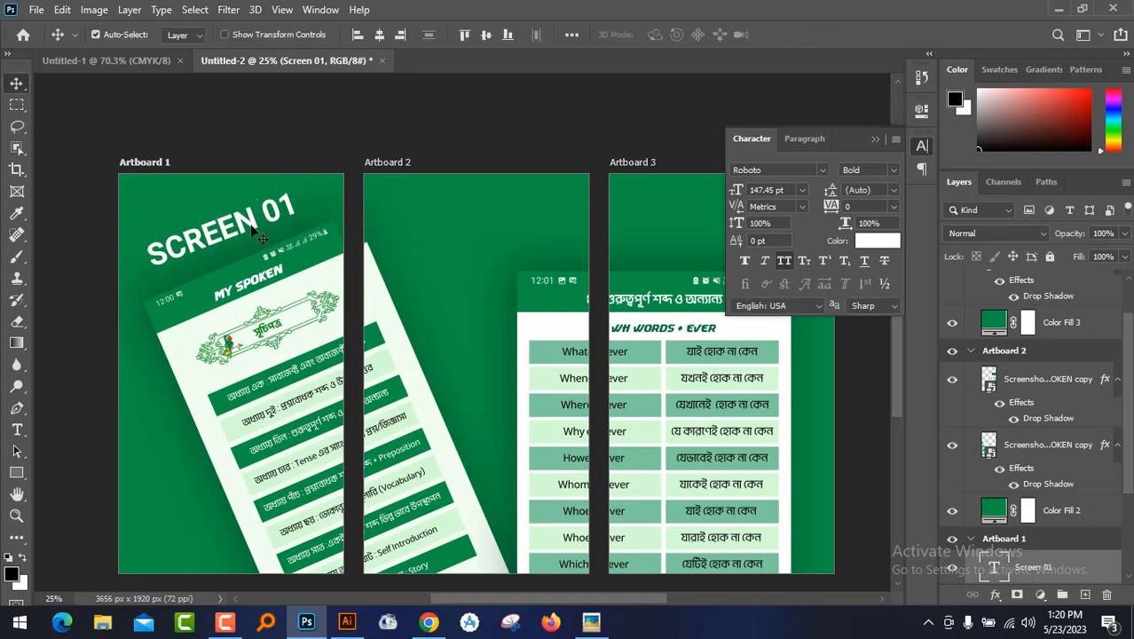
# Add a Lorem Ipsum placeholder paragraph in the lower-left area of Artboard 1, with All Caps off and a size of 48 pt
pyautogui.click(16, 429)
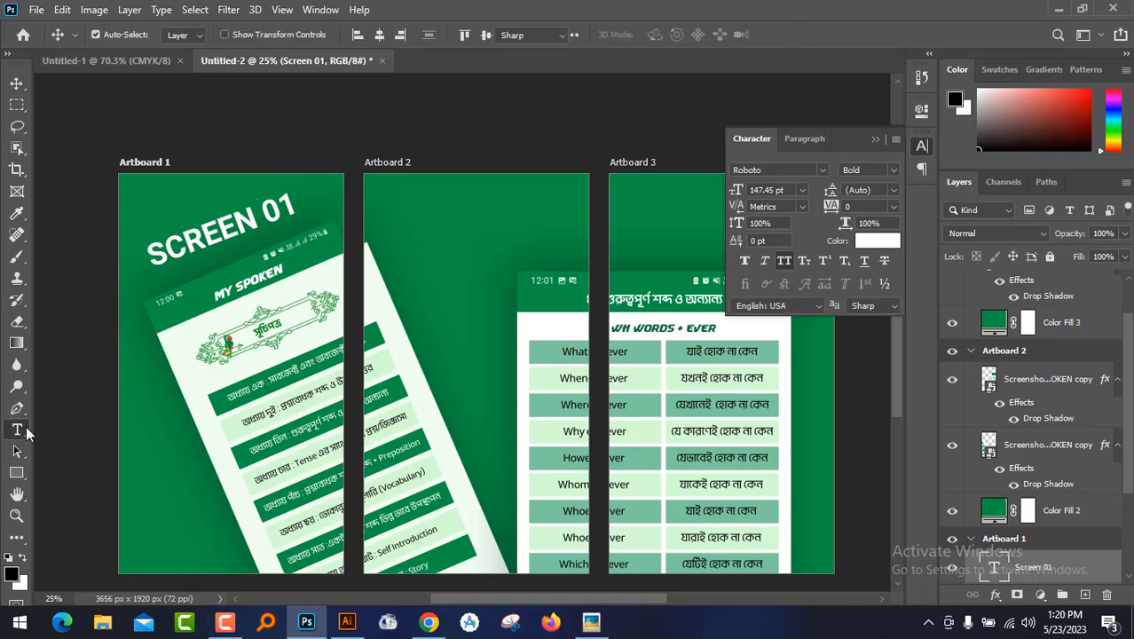
pyautogui.moveTo(132, 487); pyautogui.dragTo(207, 519)
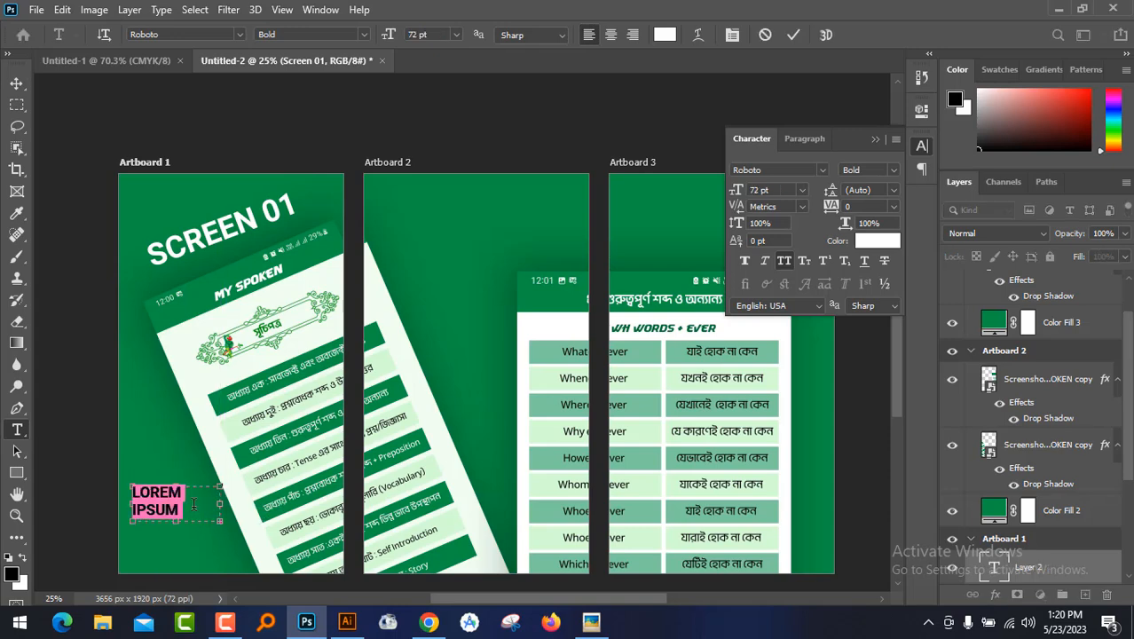
pyautogui.click(802, 190)
pyautogui.click(779, 365)
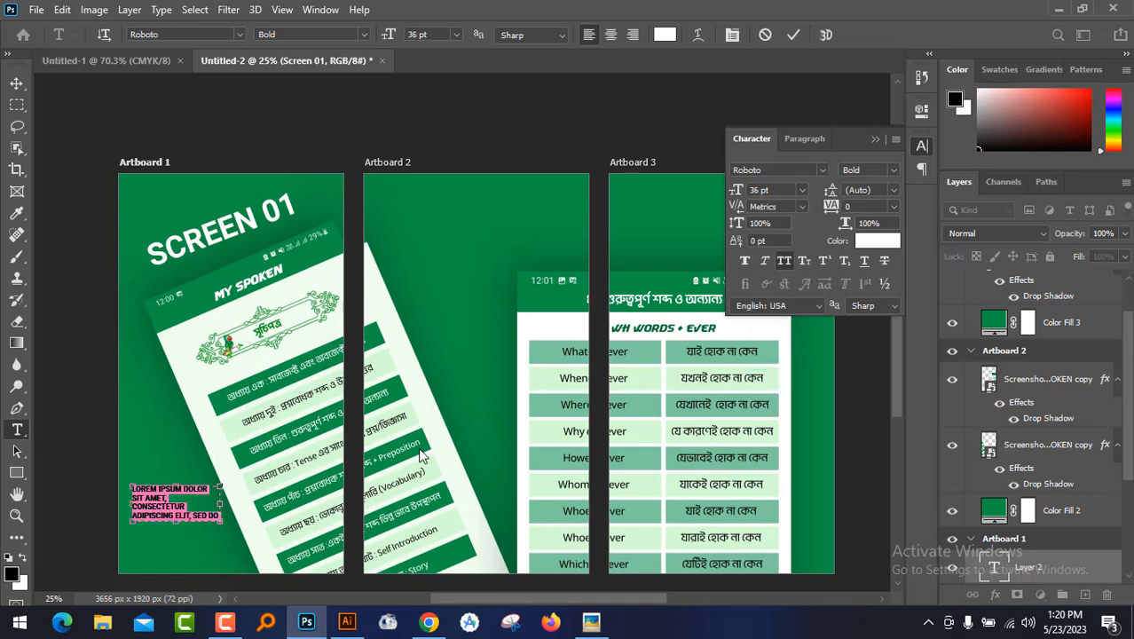
pyautogui.click(802, 190)
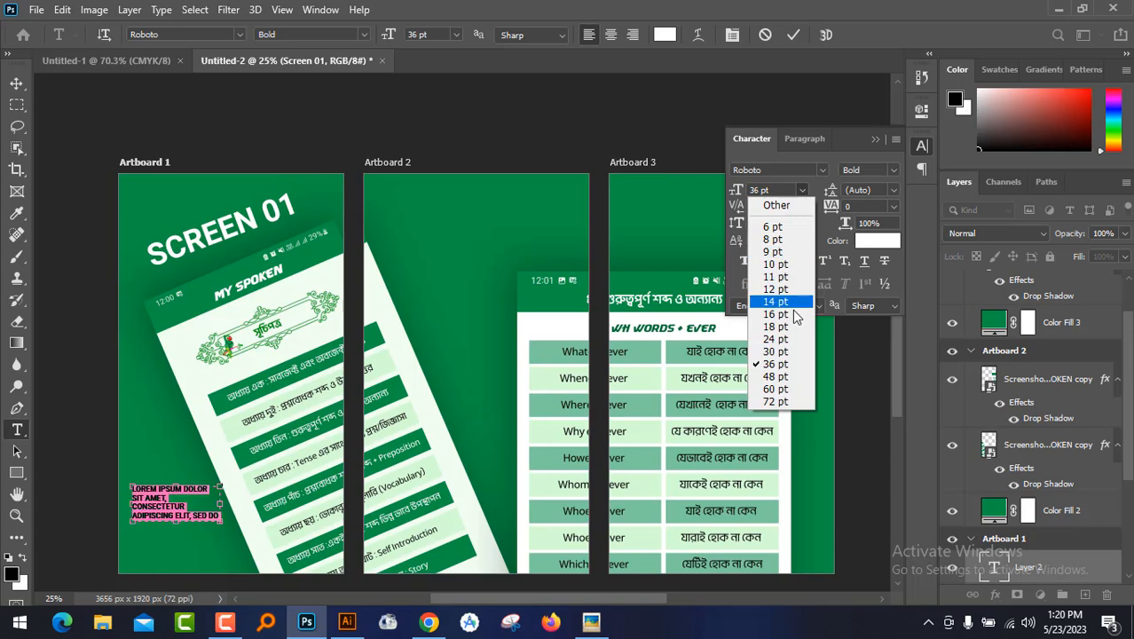
pyautogui.click(788, 337)
pyautogui.click(783, 263)
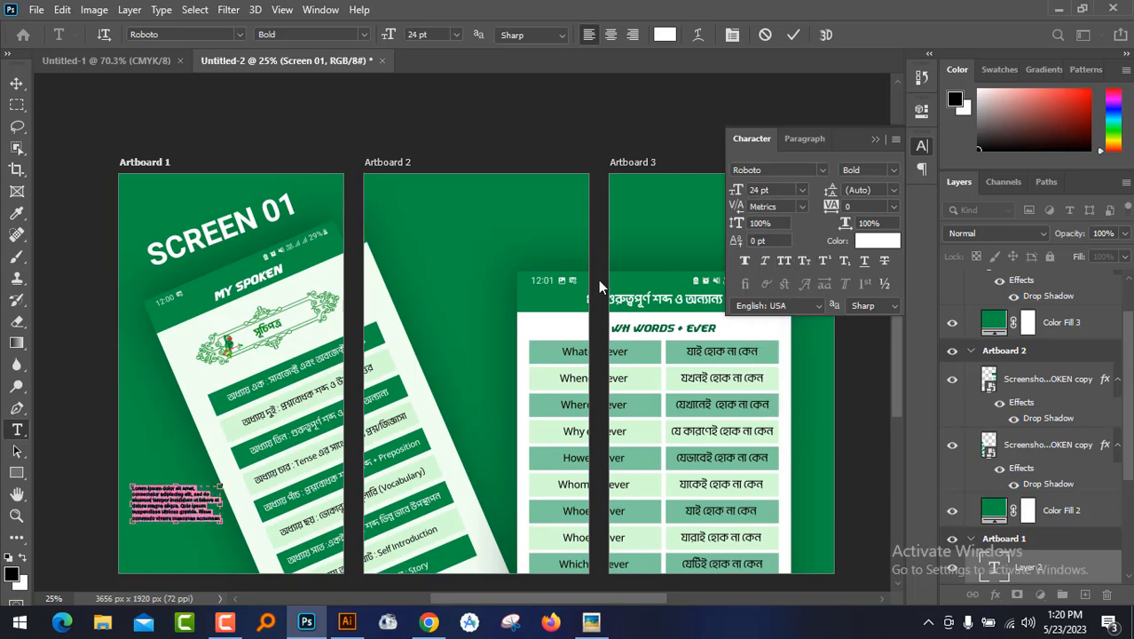
pyautogui.click(803, 190)
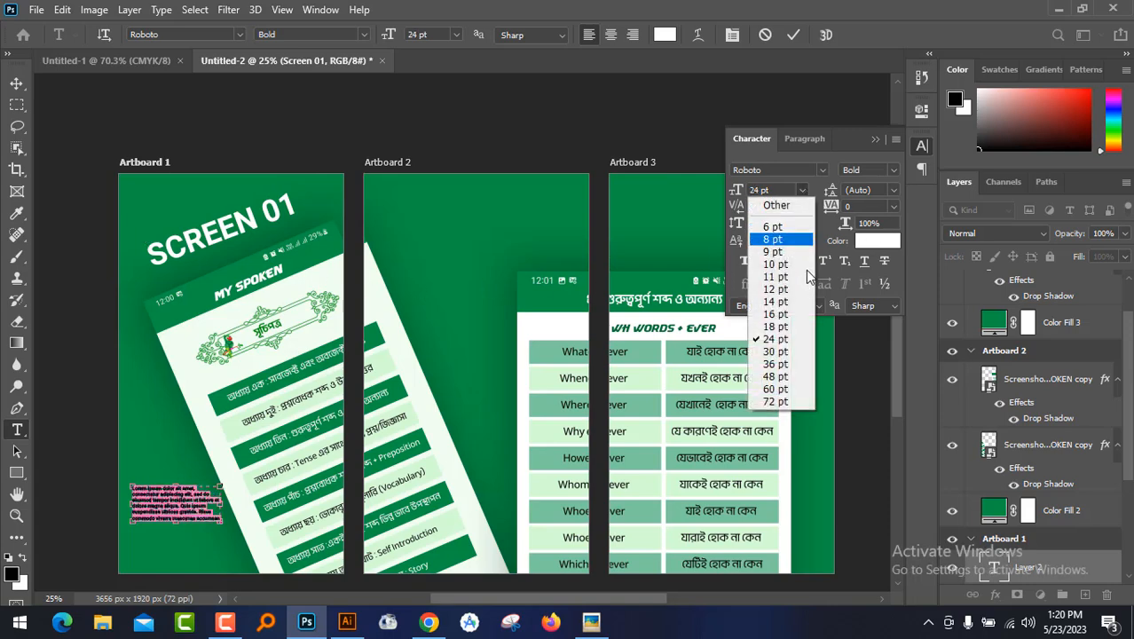
pyautogui.click(774, 346)
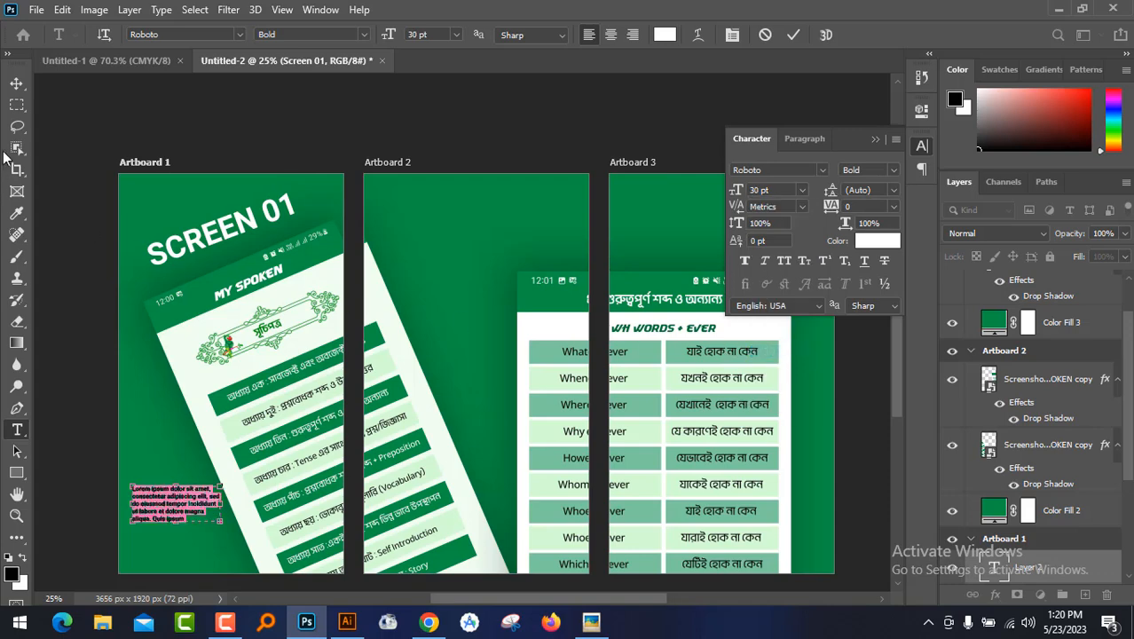
pyautogui.click(16, 83)
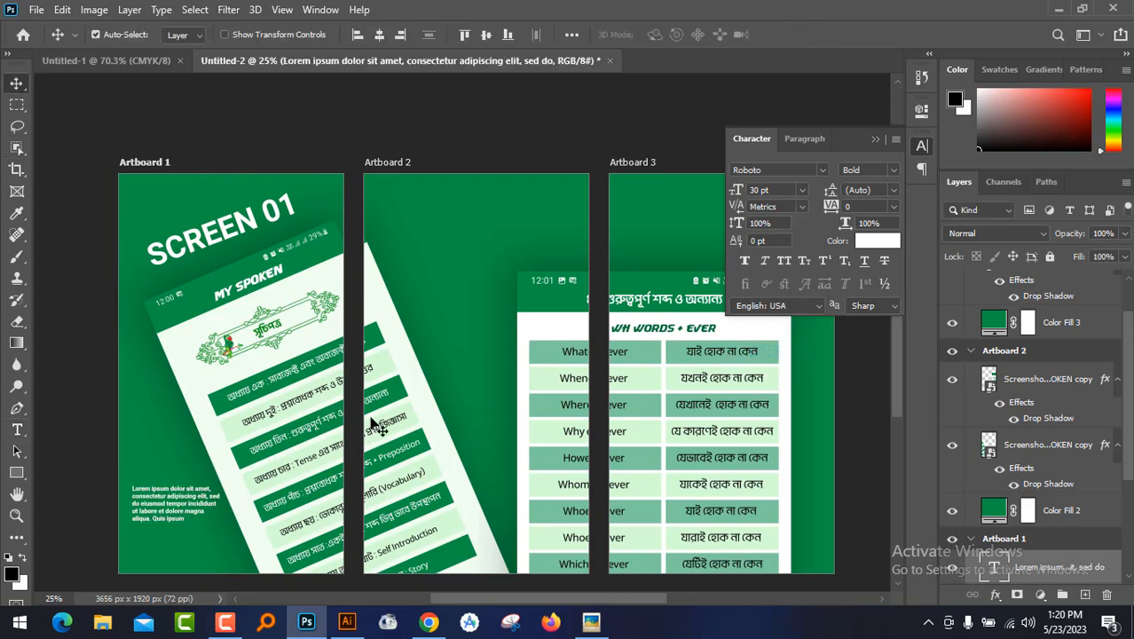
pyautogui.click(803, 192)
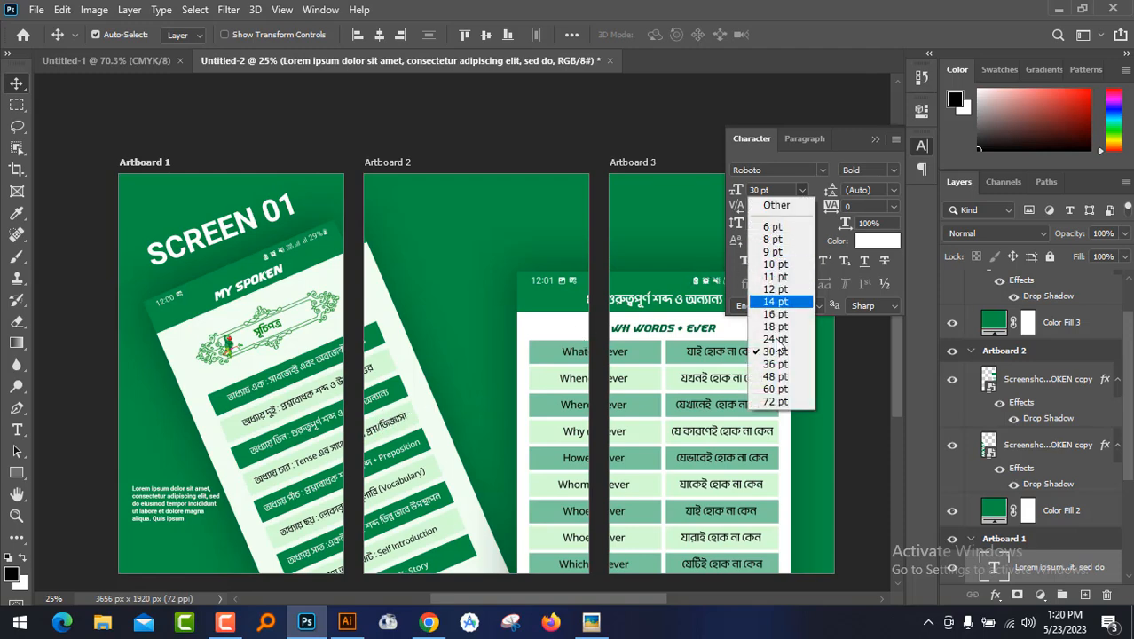
pyautogui.click(774, 373)
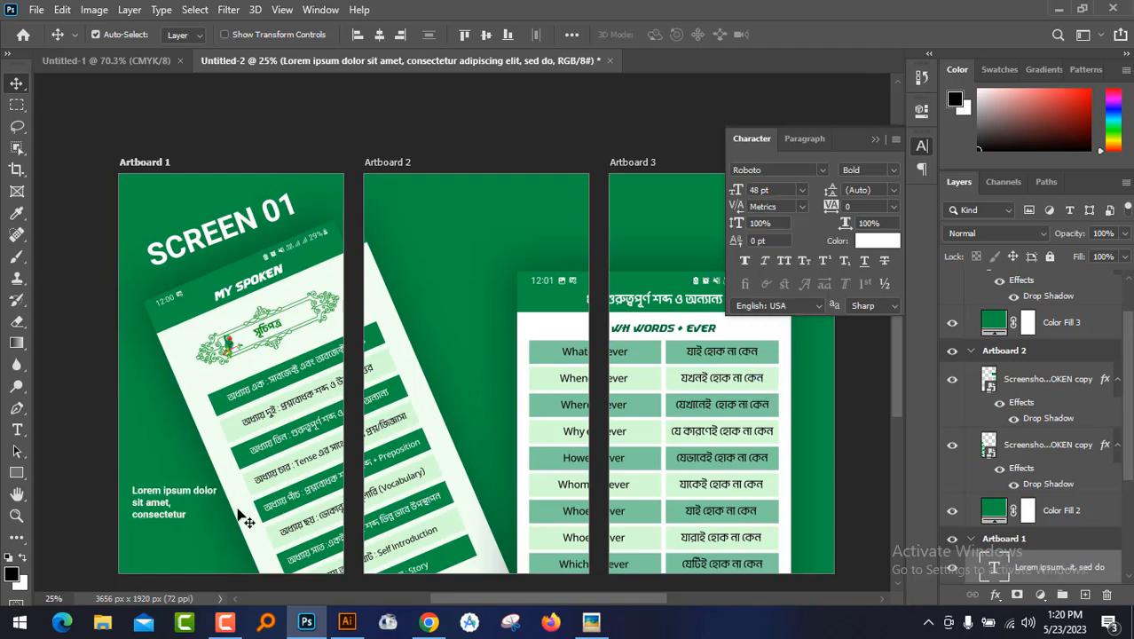
# Enlarge the Artboard 1 paragraph's text box to fit four lines and move the phone screenshot layer above the text layers
pyautogui.doubleClick(168, 513)
pyautogui.moveTo(132, 503); pyautogui.dragTo(266, 505)
pyautogui.moveTo(200, 523); pyautogui.dragTo(201, 533)
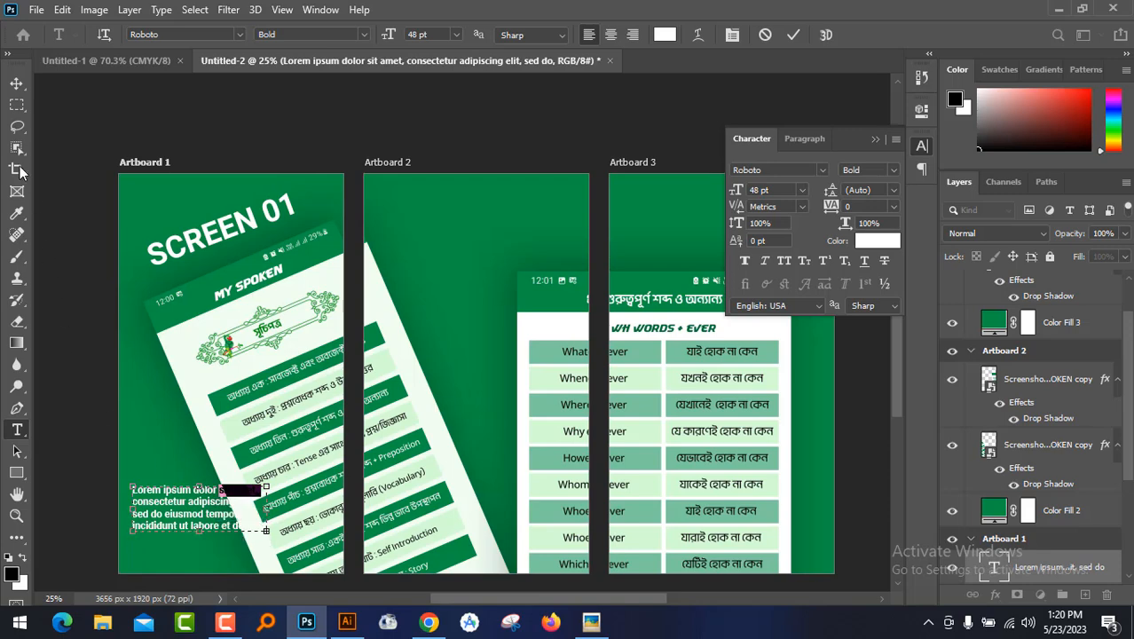
pyautogui.click(14, 84)
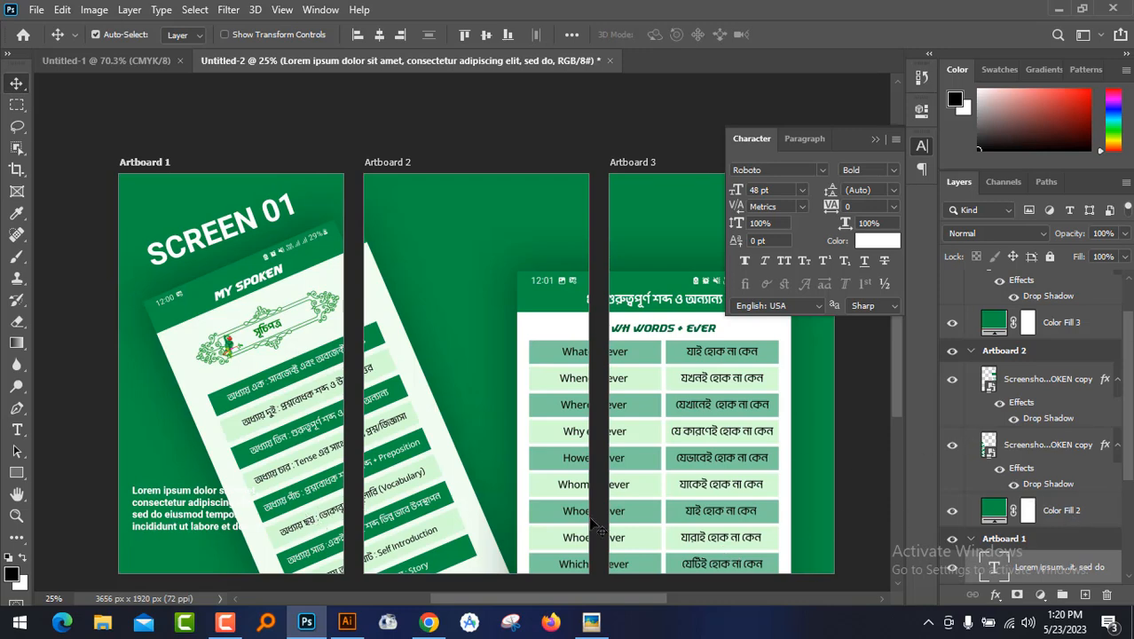
pyautogui.click(256, 431)
pyautogui.moveTo(1000, 546); pyautogui.dragTo(1051, 459)
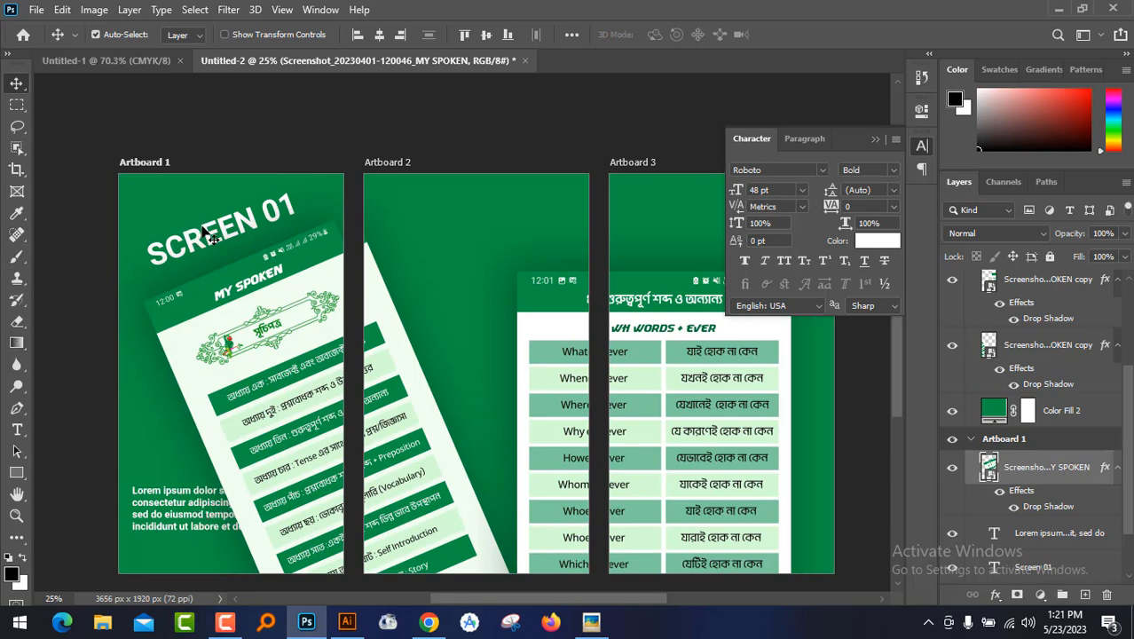
pyautogui.moveTo(221, 247); pyautogui.dragTo(501, 244)
pyautogui.hotkey('ctrl', 't')
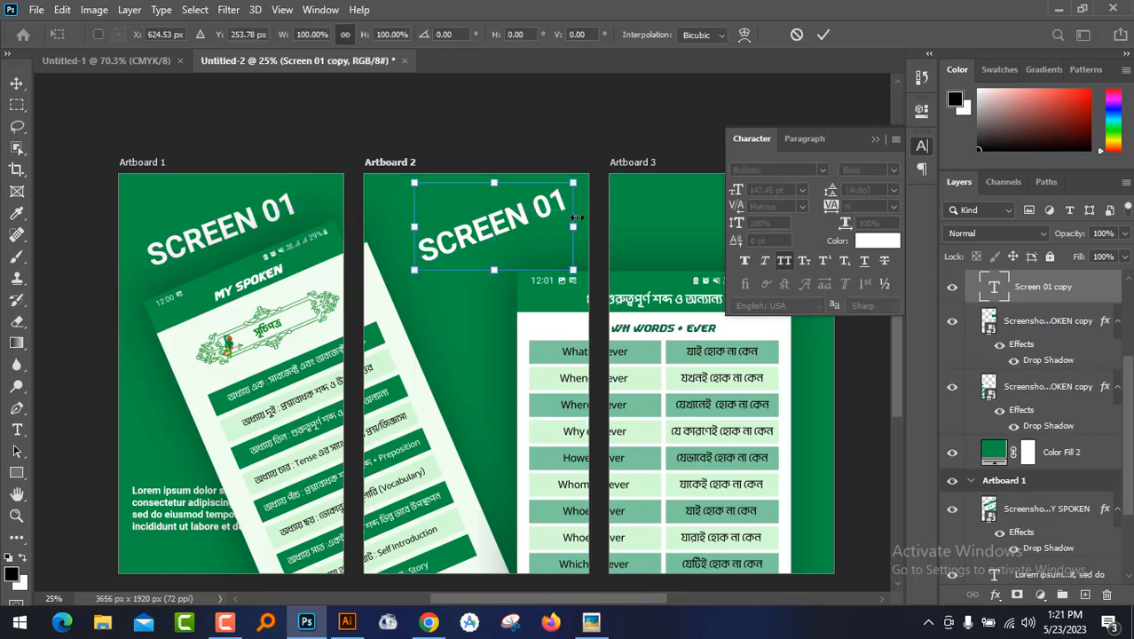
pyautogui.moveTo(582, 174); pyautogui.dragTo(558, 204)
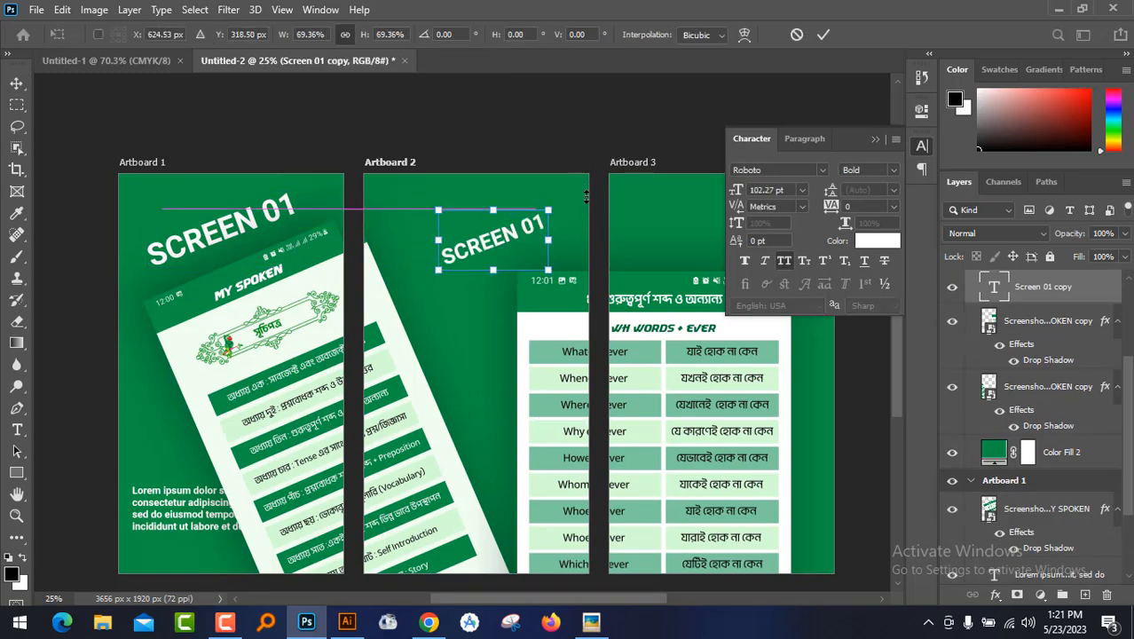
pyautogui.click(18, 85)
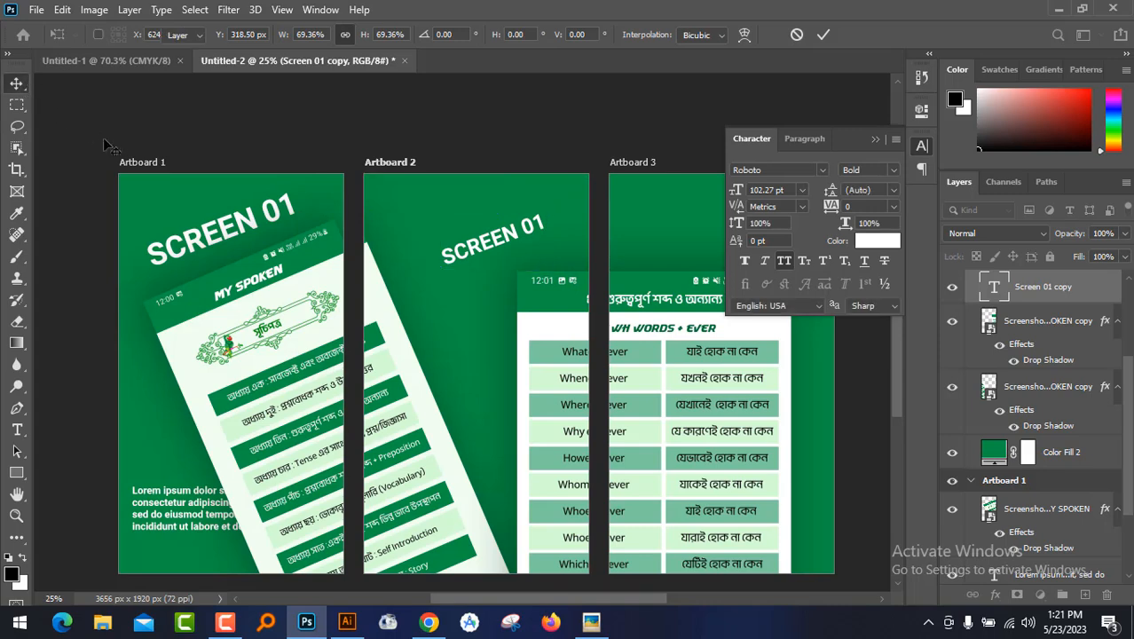
pyautogui.press('Delete')
# Add a 72 pt text reading "Screen 02" in the open area above the screenshots on Artboard 2
pyautogui.click(17, 429)
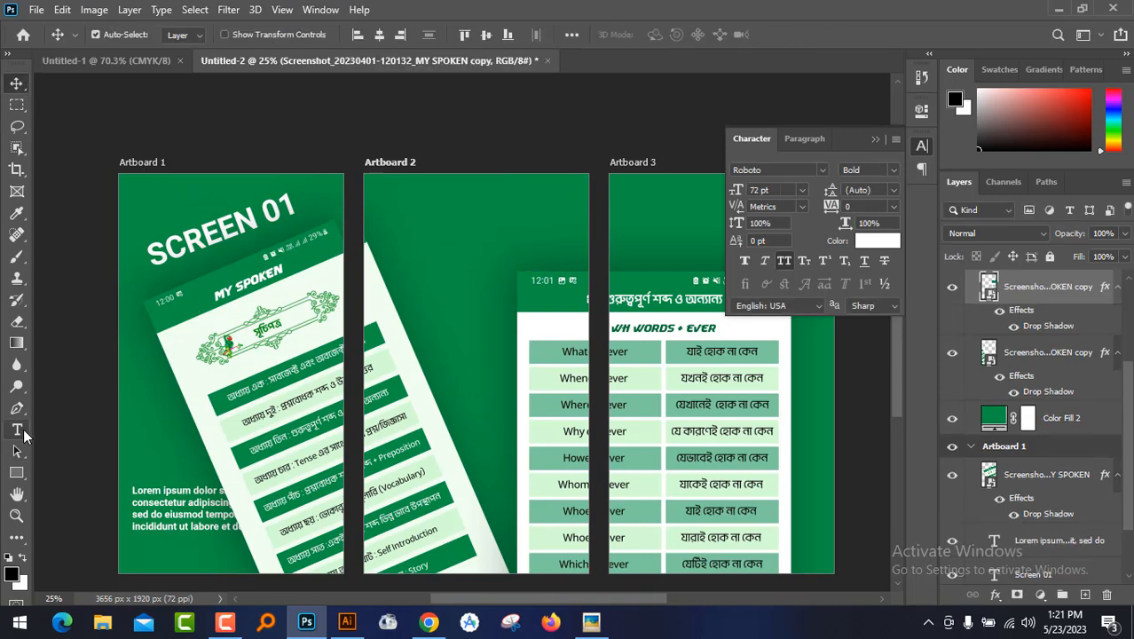
pyautogui.click(424, 228)
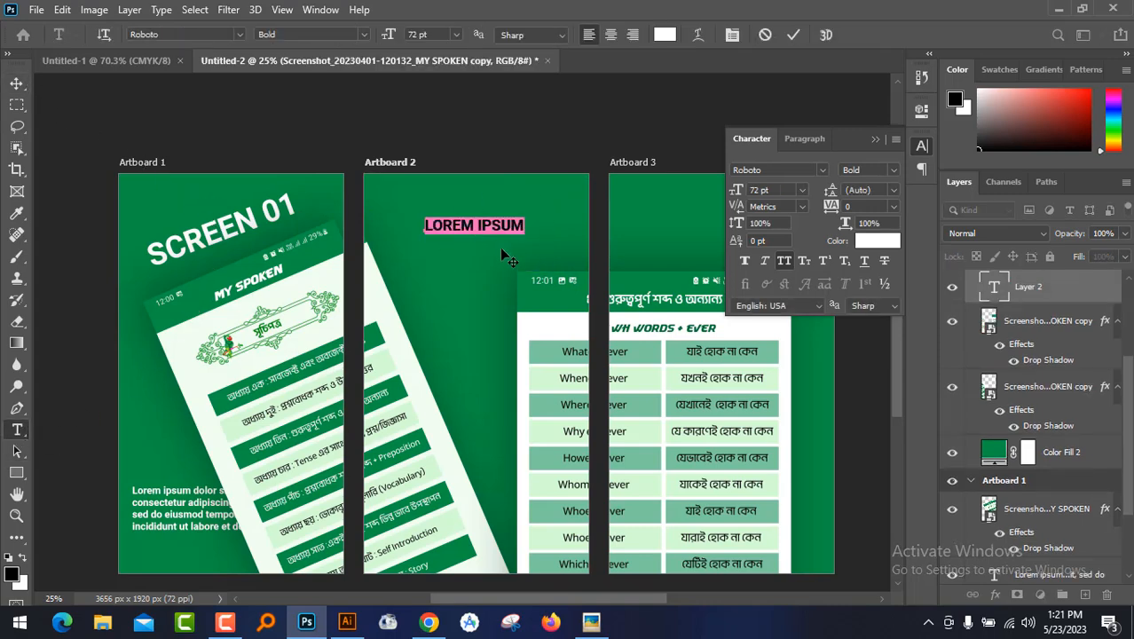
pyautogui.write('SE')
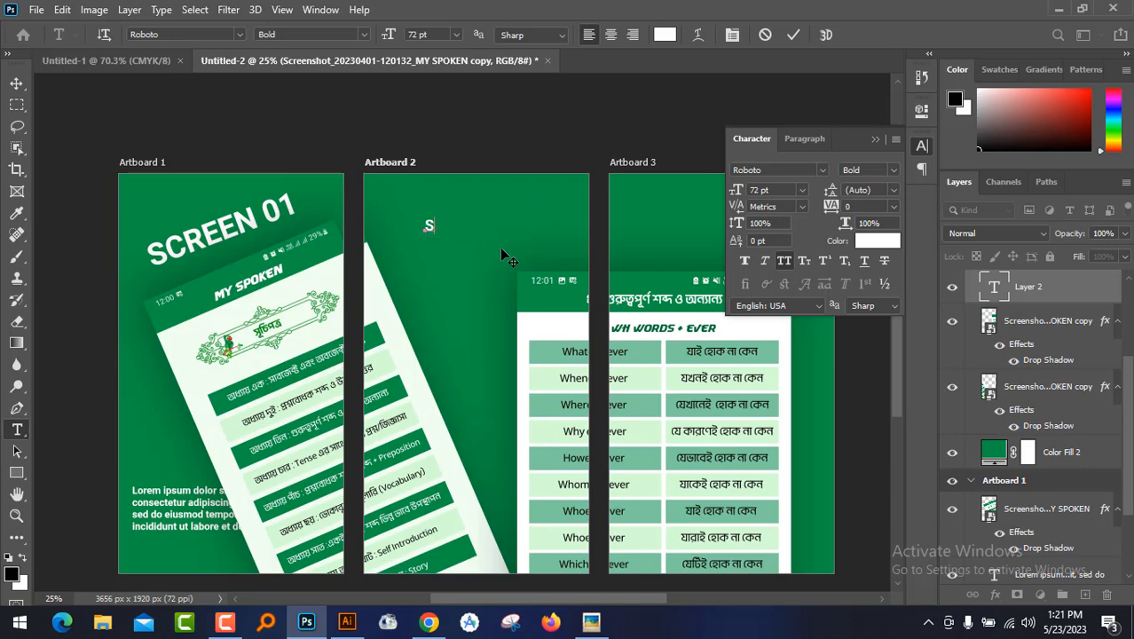
pyautogui.press('BackSpace')
pyautogui.write('CREEN 02')
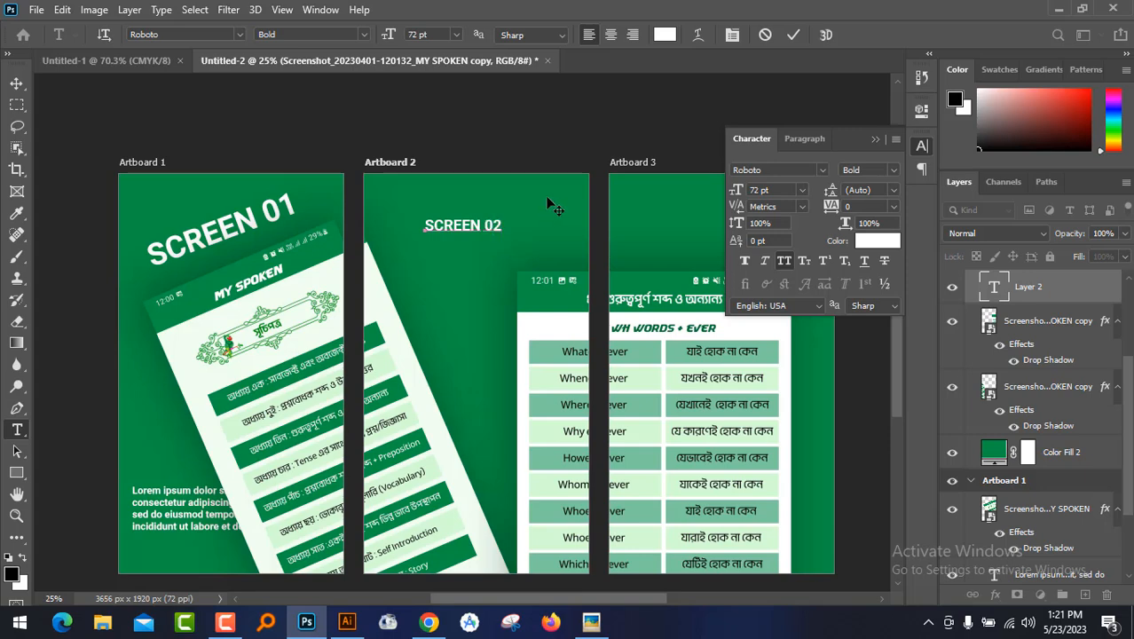
pyautogui.click(16, 84)
# Scale the "SCREEN 02" heading up to about 139.43 pt and position it near the top of Artboard 2
pyautogui.moveTo(494, 229); pyautogui.dragTo(505, 222)
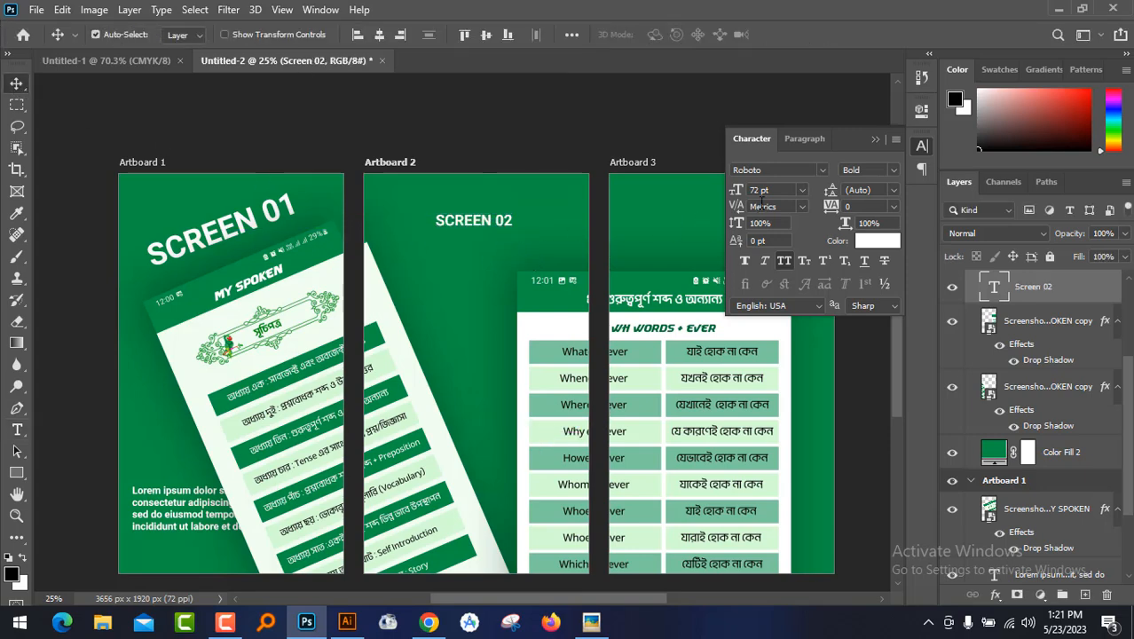
pyautogui.hotkey('ctrl', 't')
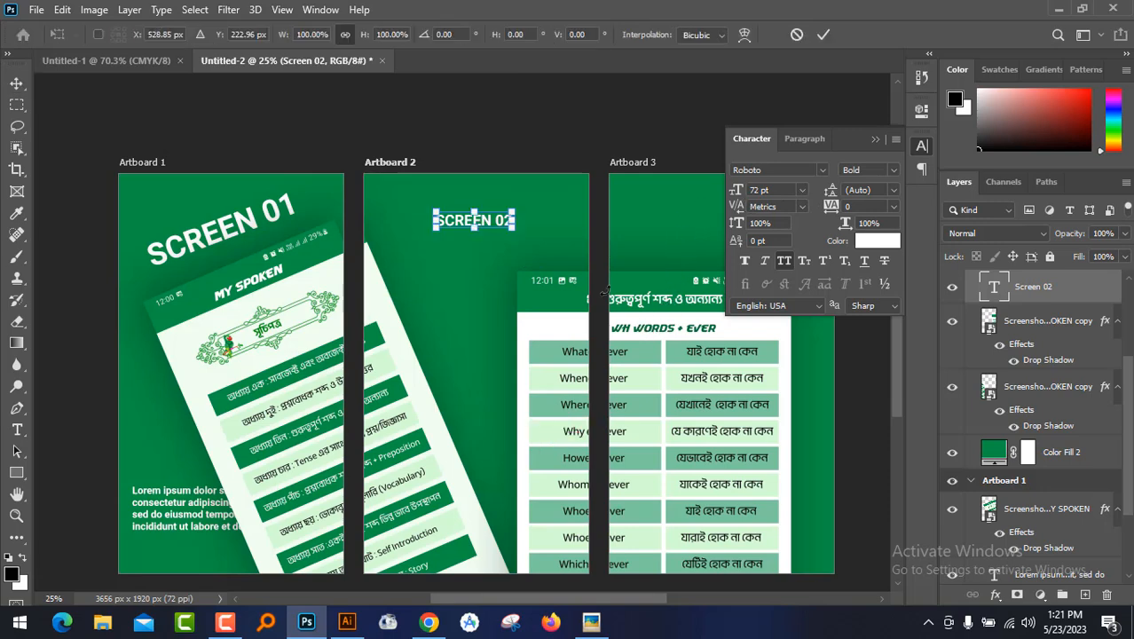
pyautogui.moveTo(513, 227); pyautogui.dragTo(486, 210)
pyautogui.press('Return')
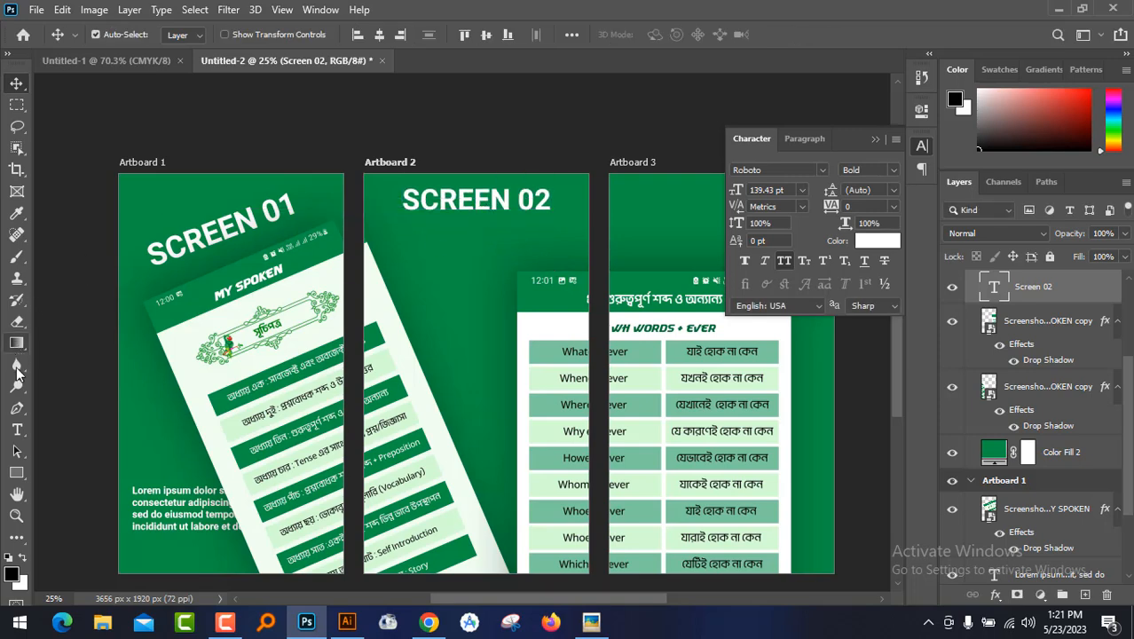
# Add a 36 pt Lorem Ipsum placeholder paragraph on Artboard 2 and place it just below the "SCREEN 02" heading
pyautogui.click(17, 429)
pyautogui.moveTo(417, 229); pyautogui.dragTo(536, 259)
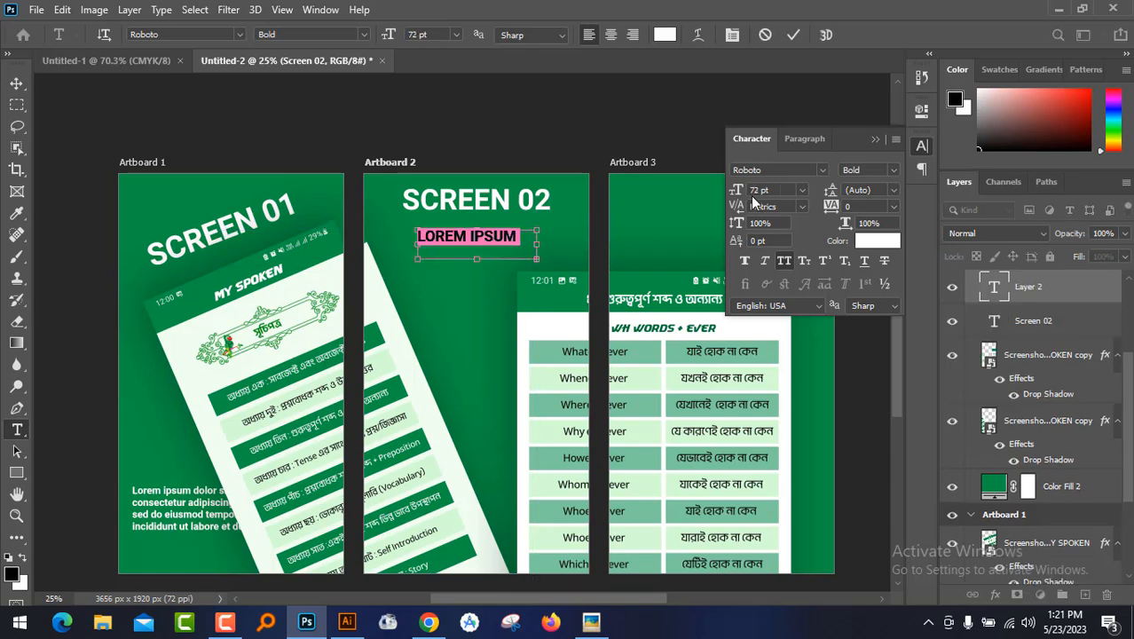
pyautogui.click(802, 190)
pyautogui.click(763, 364)
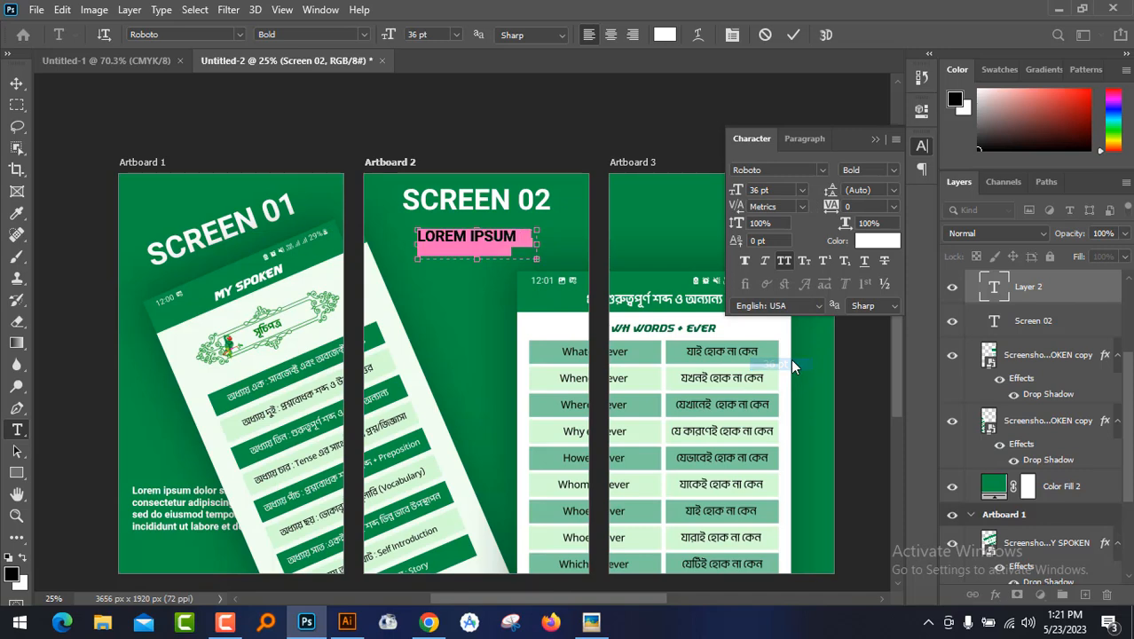
pyautogui.click(16, 83)
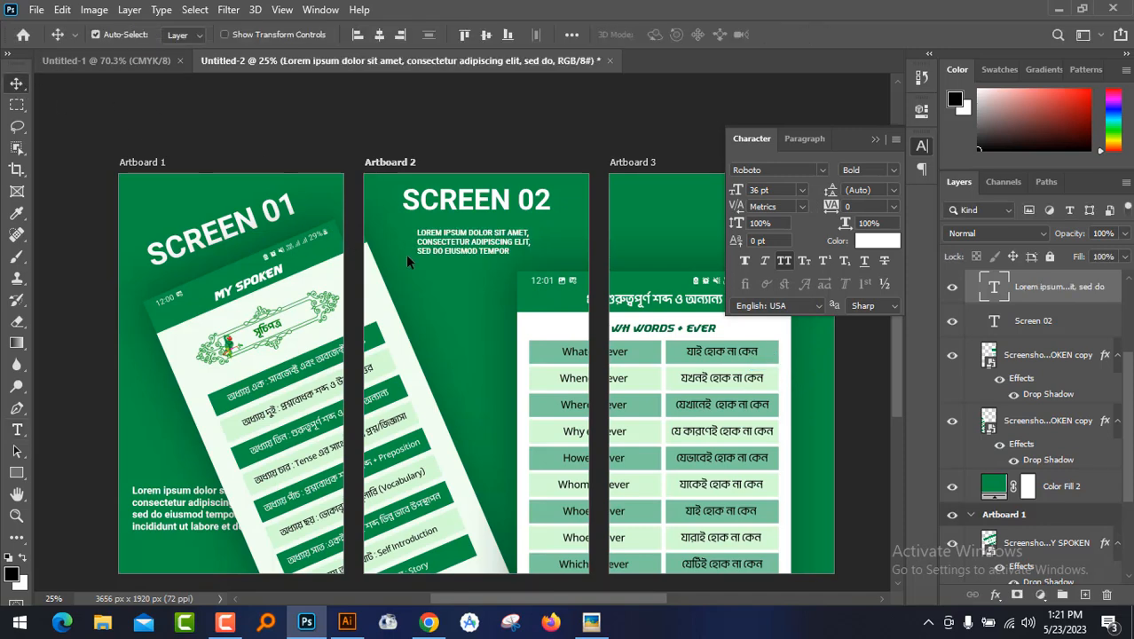
pyautogui.moveTo(475, 251); pyautogui.dragTo(472, 242)
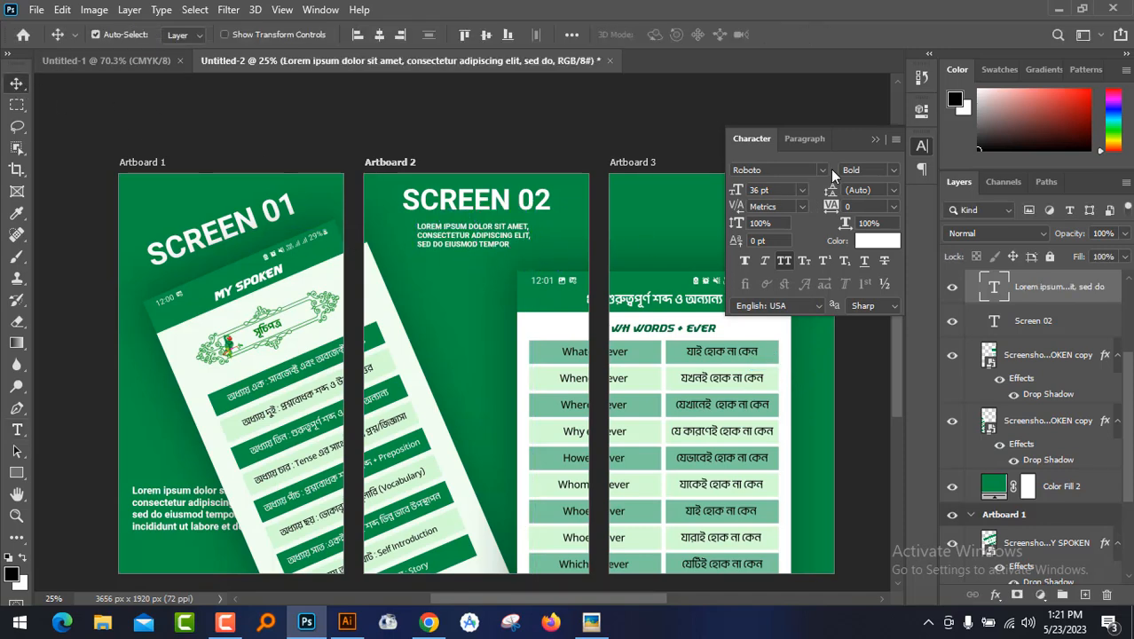
# Duplicate the Artboard 2 heading and placeholder paragraph onto the top of Artboard 3 and change the copied heading to "SCREEN 03"
pyautogui.click(874, 142)
pyautogui.moveTo(499, 210); pyautogui.dragTo(799, 202)
pyautogui.doubleClick(781, 210)
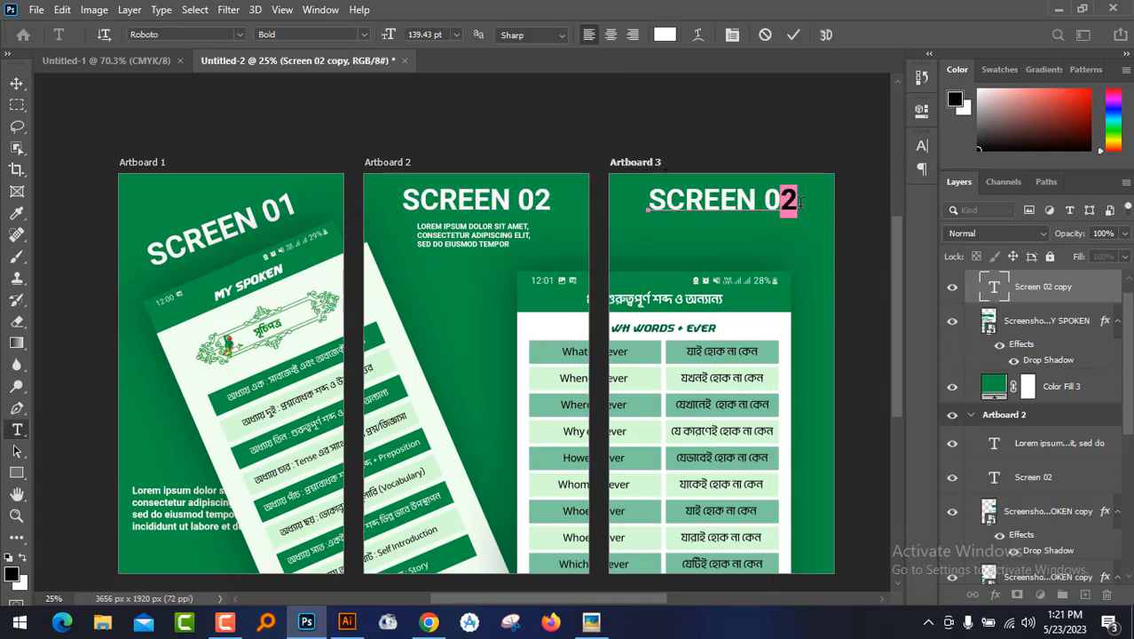
pyautogui.write('2')
pyautogui.click(16, 82)
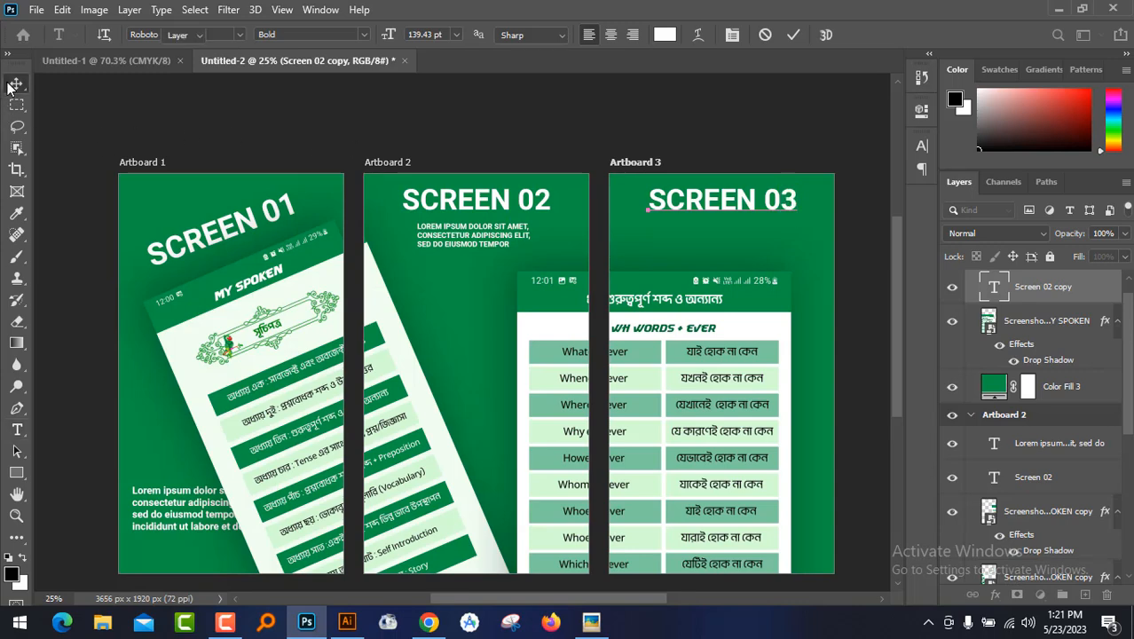
pyautogui.moveTo(513, 247); pyautogui.dragTo(770, 250)
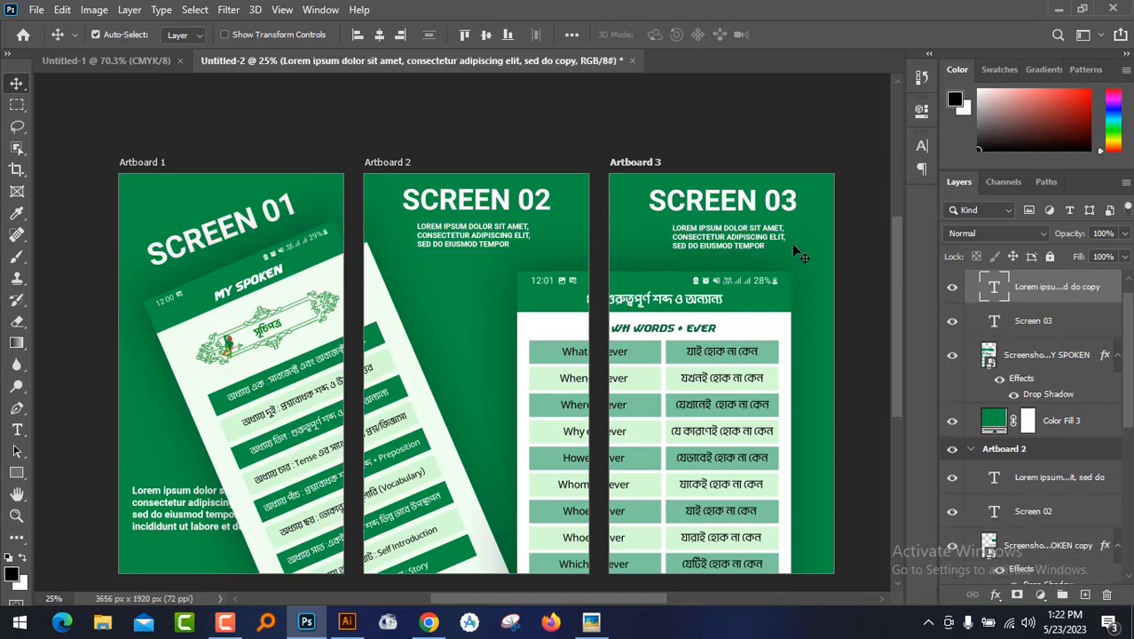
pyautogui.scroll(-1, 794, 293)
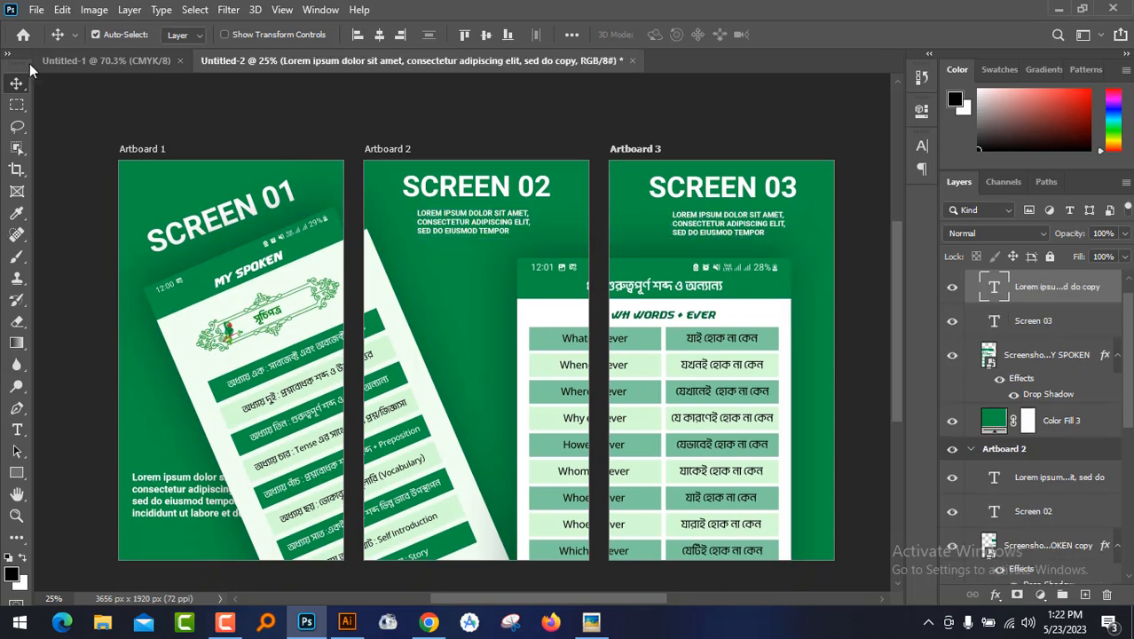
# Hide the Lorem ipsum paragraph layer on Artboard 1
pyautogui.click(169, 497)
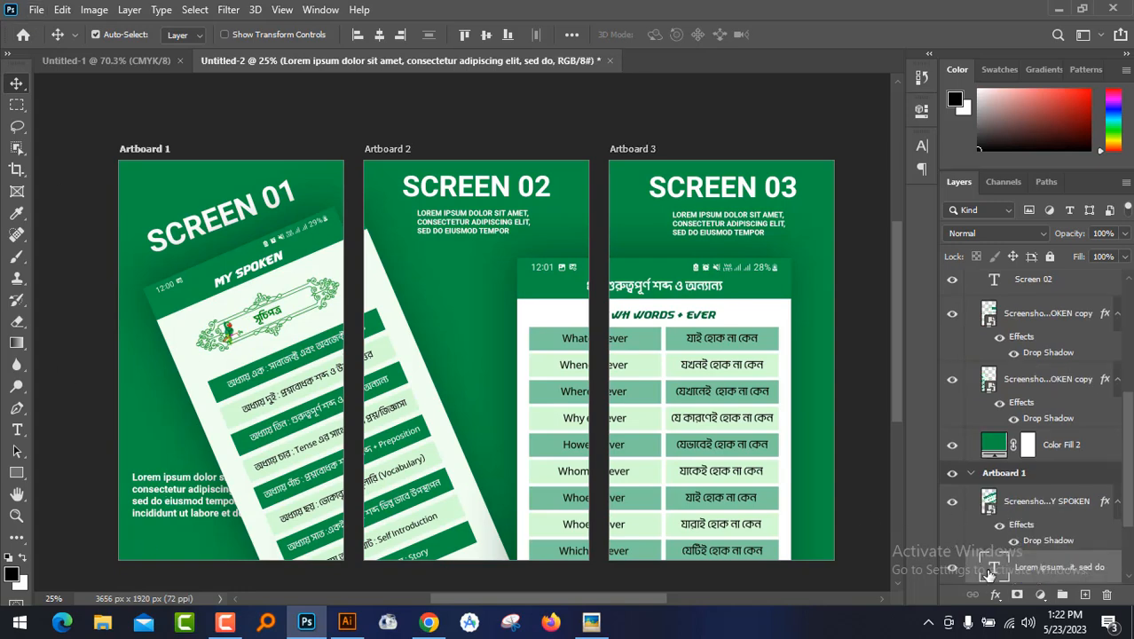
pyautogui.click(952, 569)
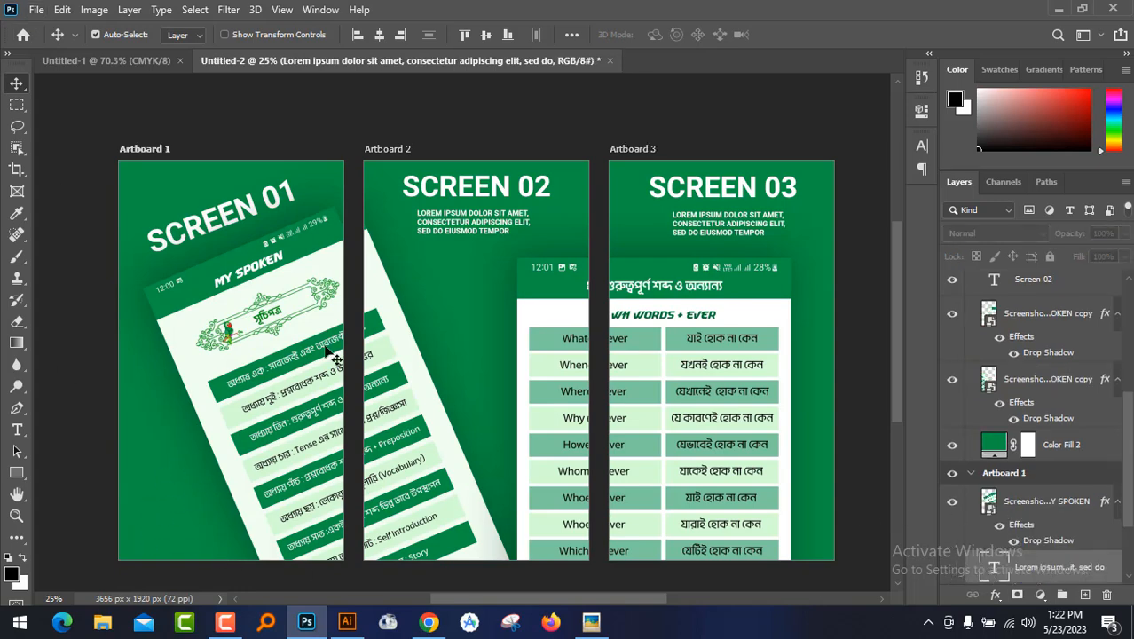
pyautogui.click(952, 569)
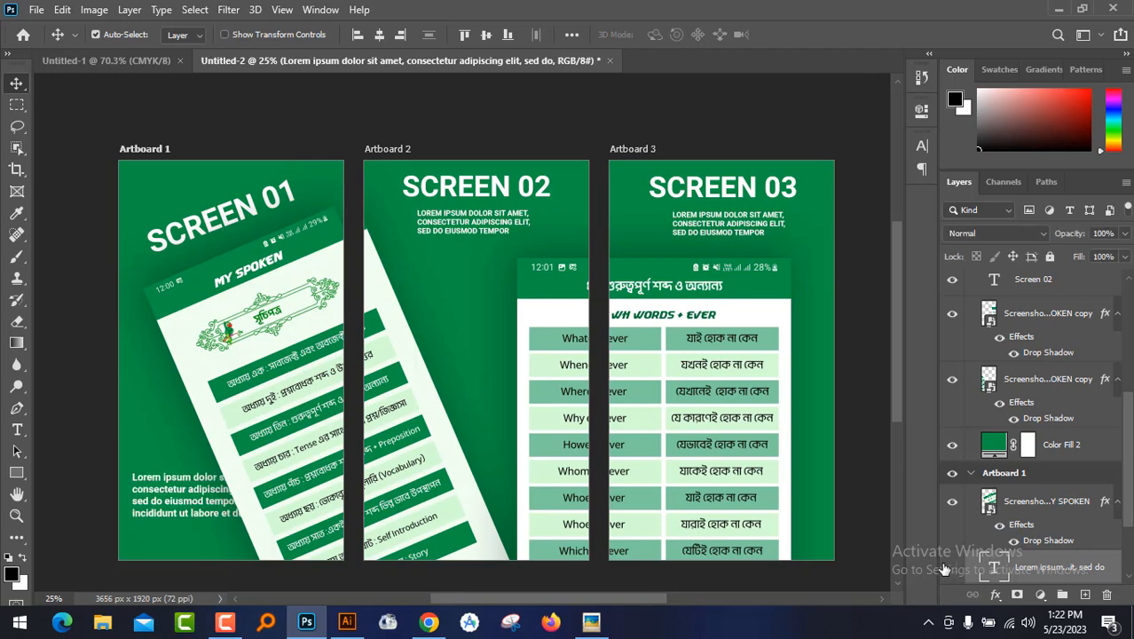
pyautogui.click(949, 569)
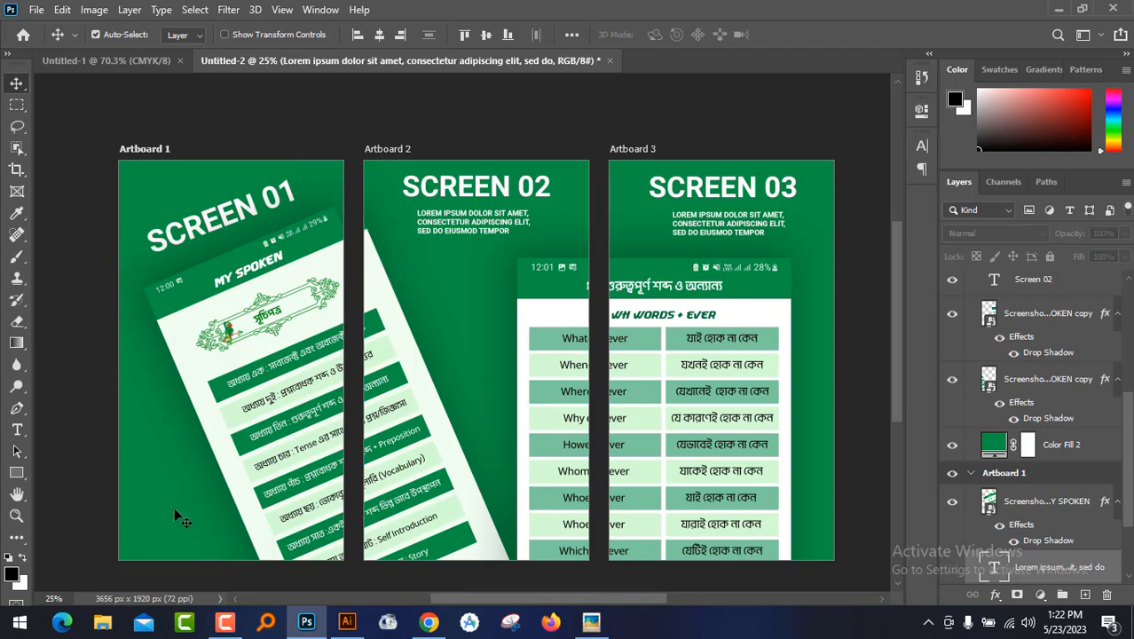
# Add the text "M" in the empty lower area of Artboard 1 and set its size to 72 pt
pyautogui.click(18, 430)
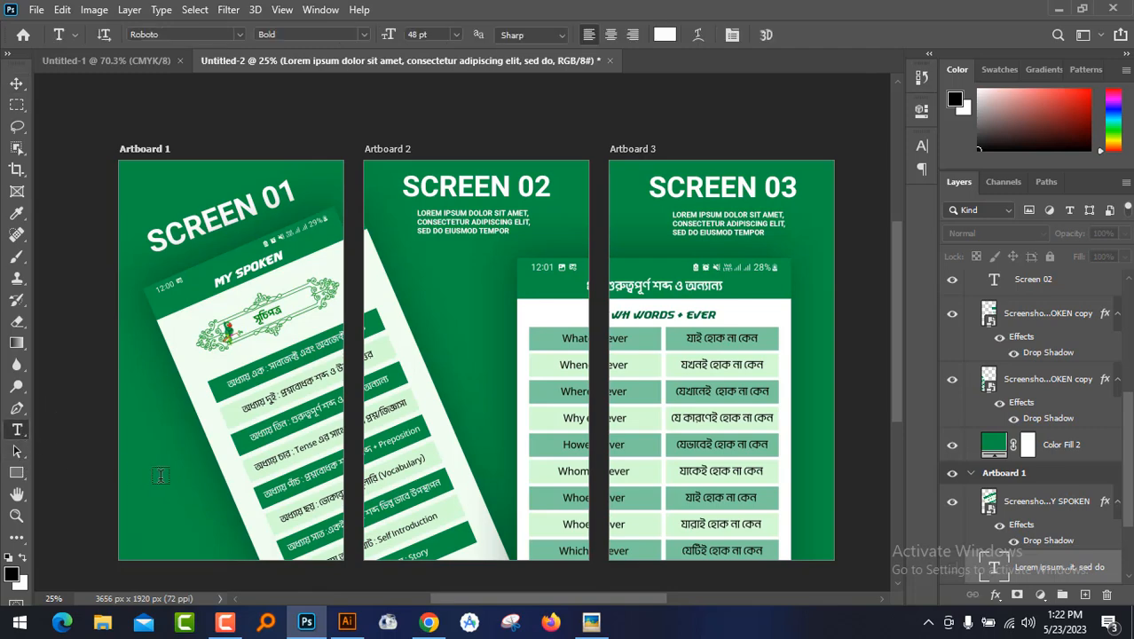
pyautogui.click(163, 479)
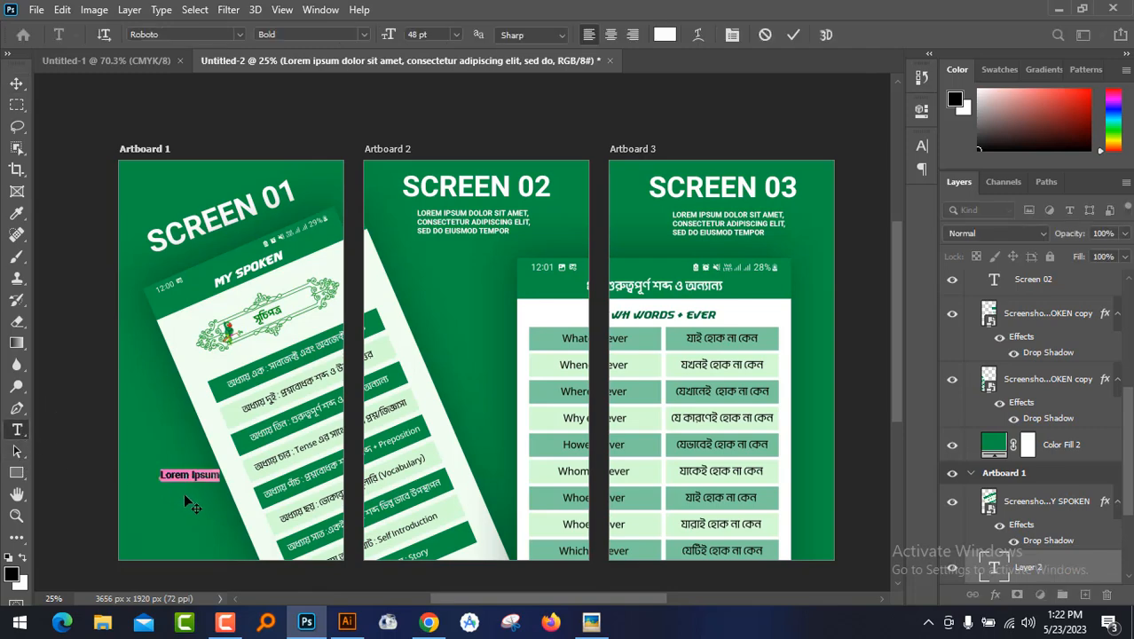
pyautogui.write('M')
pyautogui.click(16, 84)
pyautogui.click(922, 146)
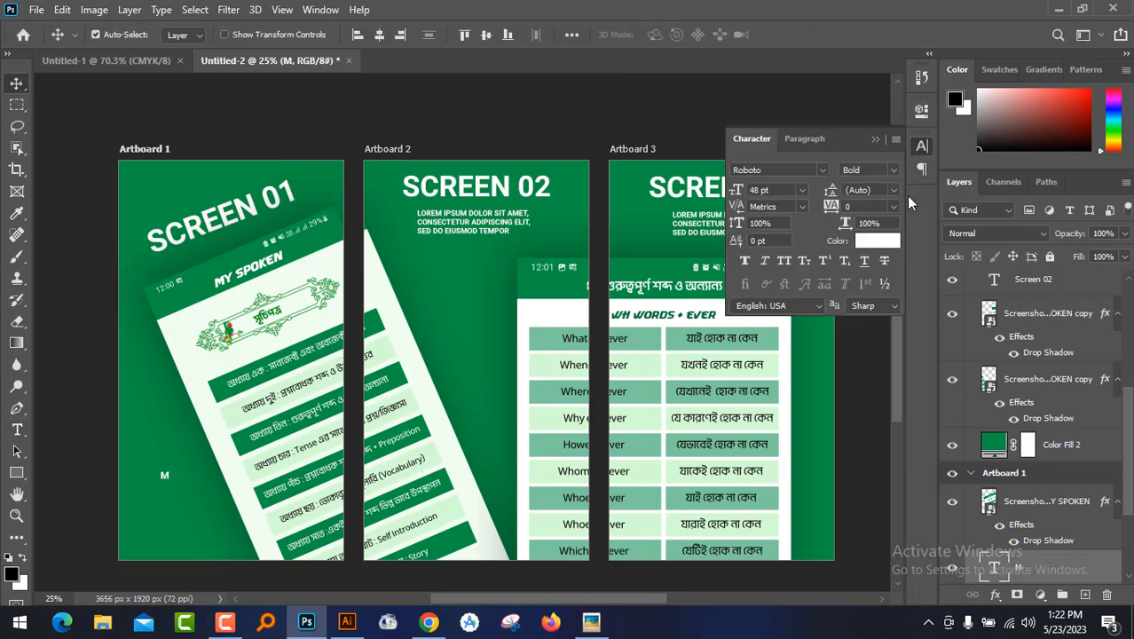
pyautogui.click(801, 191)
pyautogui.click(761, 406)
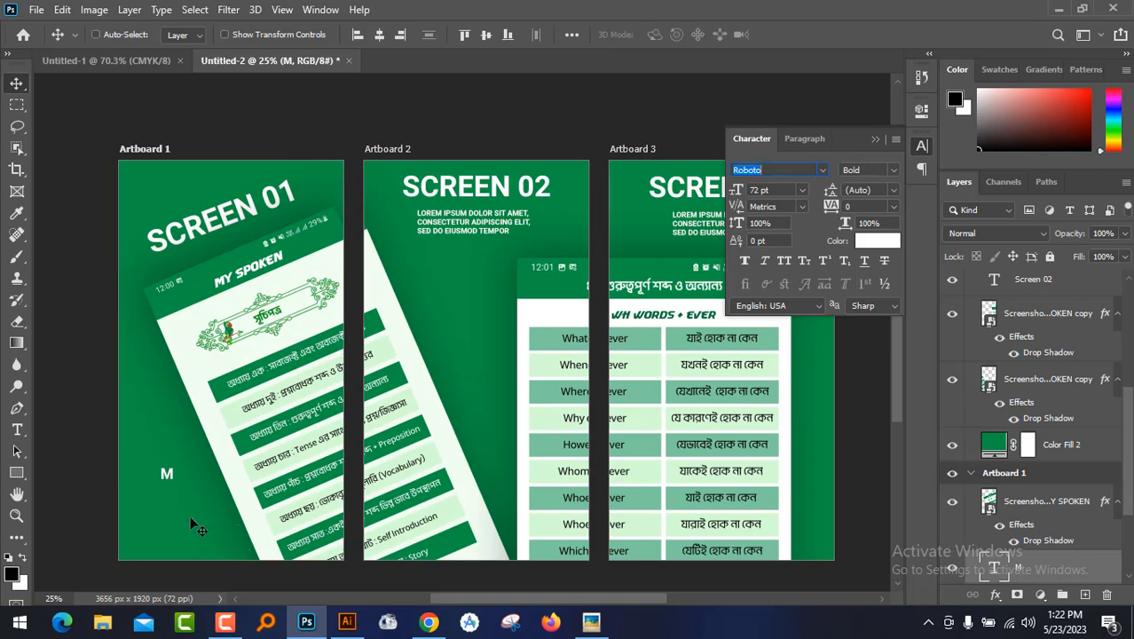
# Scale the letter "M" on Artboard 1 up to about 445.7 pt and set its font to Impact Regular
pyautogui.moveTo(174, 483); pyautogui.dragTo(199, 527)
pyautogui.hotkey('ctrl', 't')
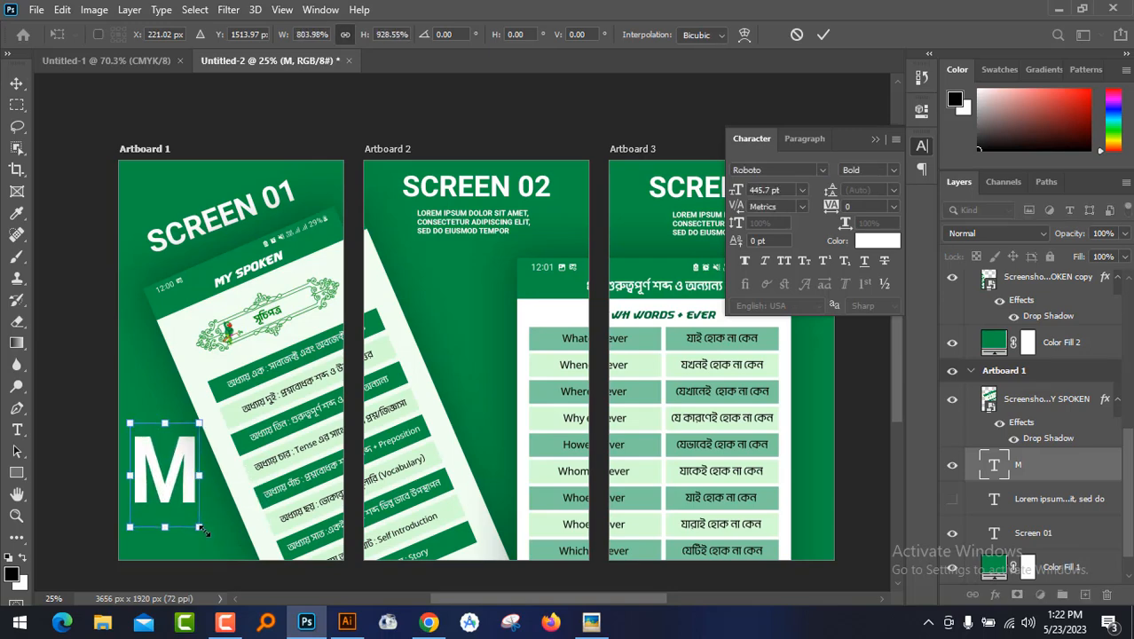
pyautogui.press('Return')
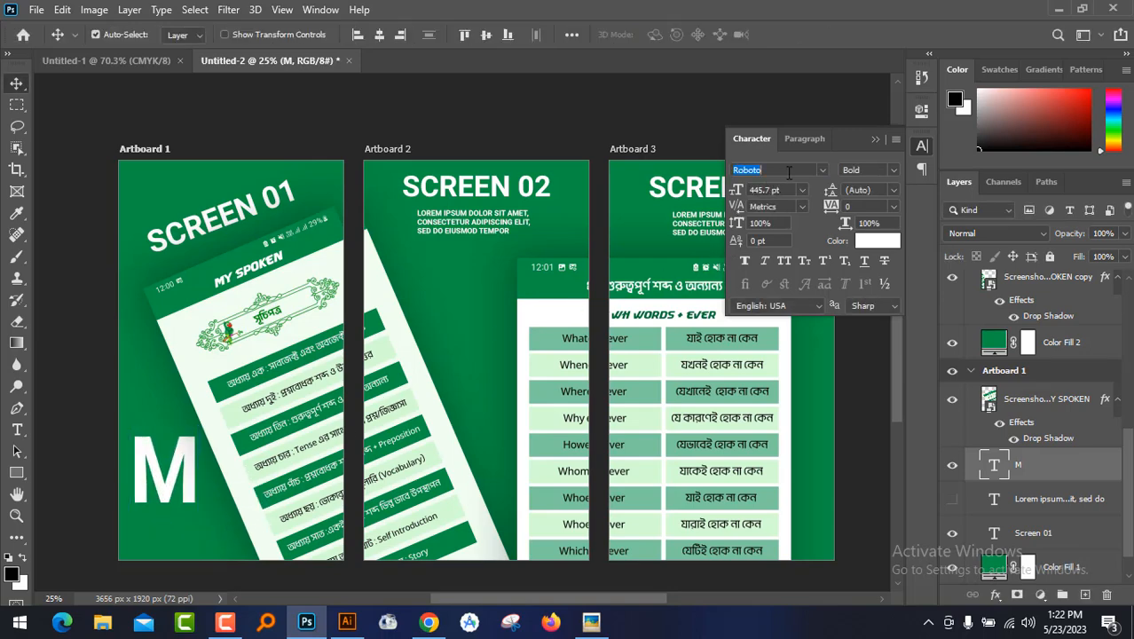
pyautogui.write('Impact')
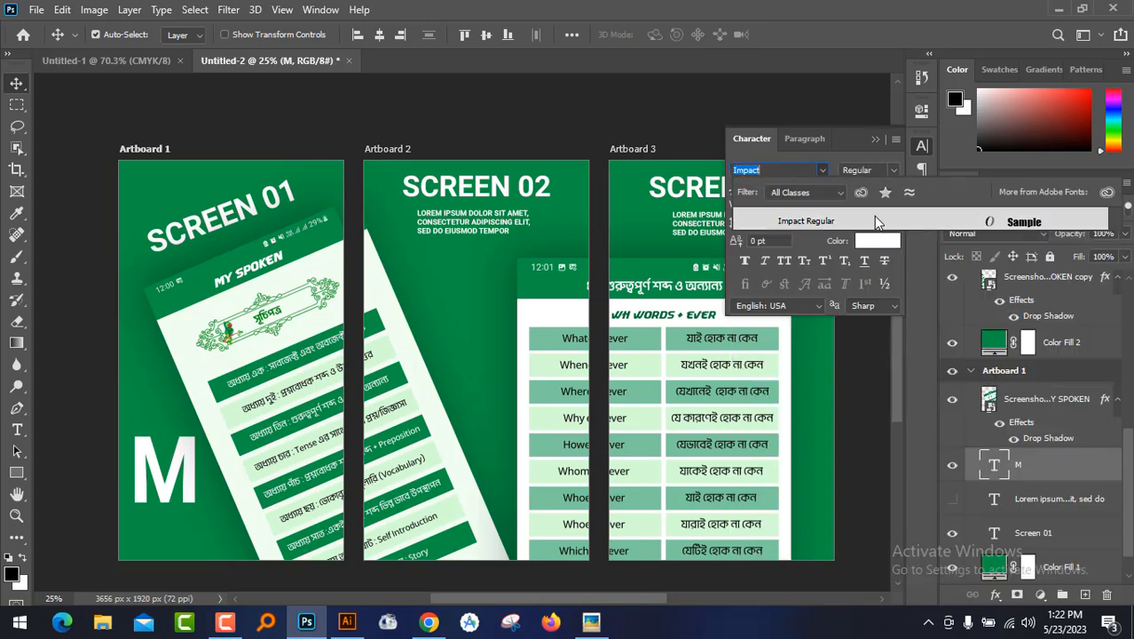
pyautogui.click(873, 218)
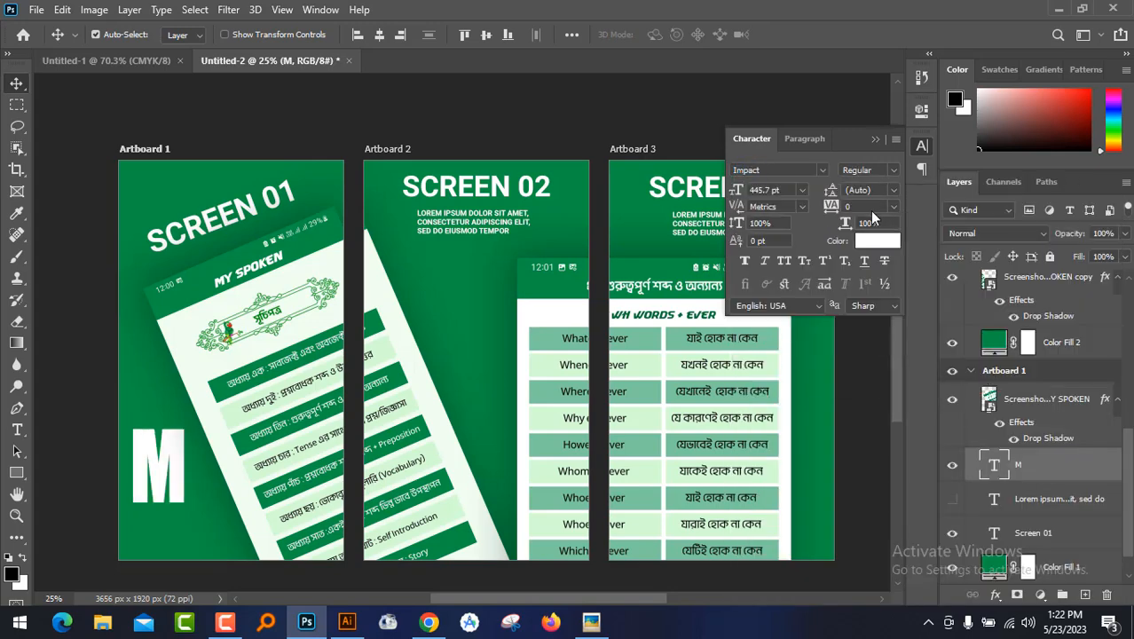
# Reduce only the height of the "M" to about 62%, making it 276.02 pt, and place it near the lower corner of Artboard 1
pyautogui.moveTo(189, 484); pyautogui.dragTo(194, 513)
pyautogui.hotkey('ctrl', 't')
pyautogui.moveTo(165, 457); pyautogui.dragTo(159, 502)
pyautogui.press('Return')
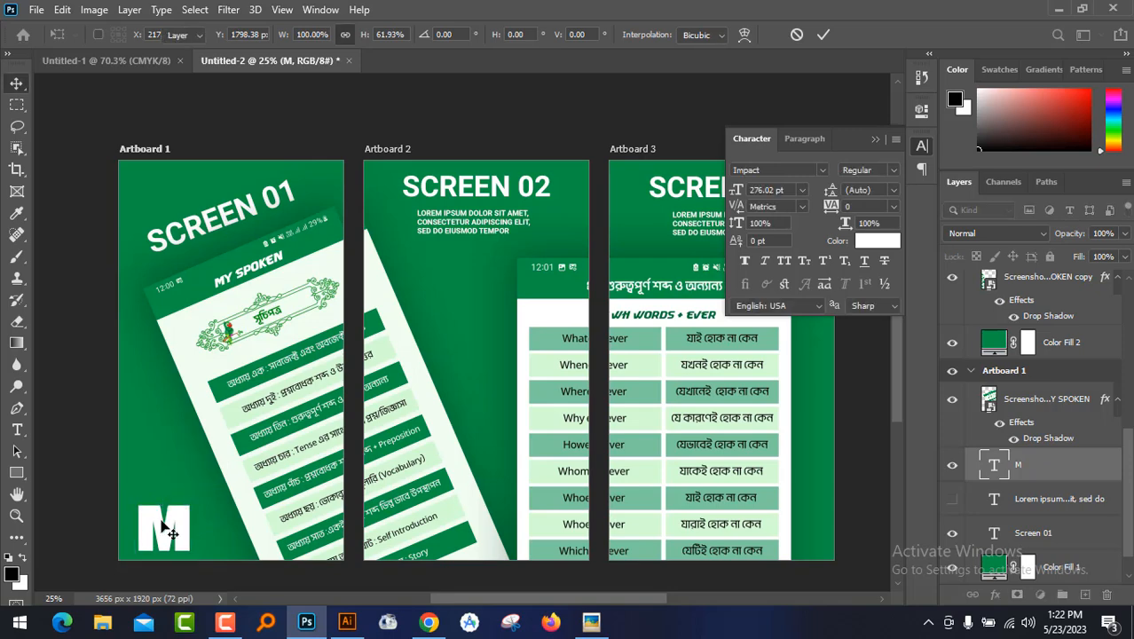
pyautogui.moveTo(166, 541)
pyautogui.mouseDown()
pyautogui.moveTo(165, 488)
pyautogui.moveTo(165, 520)
pyautogui.mouseUp()
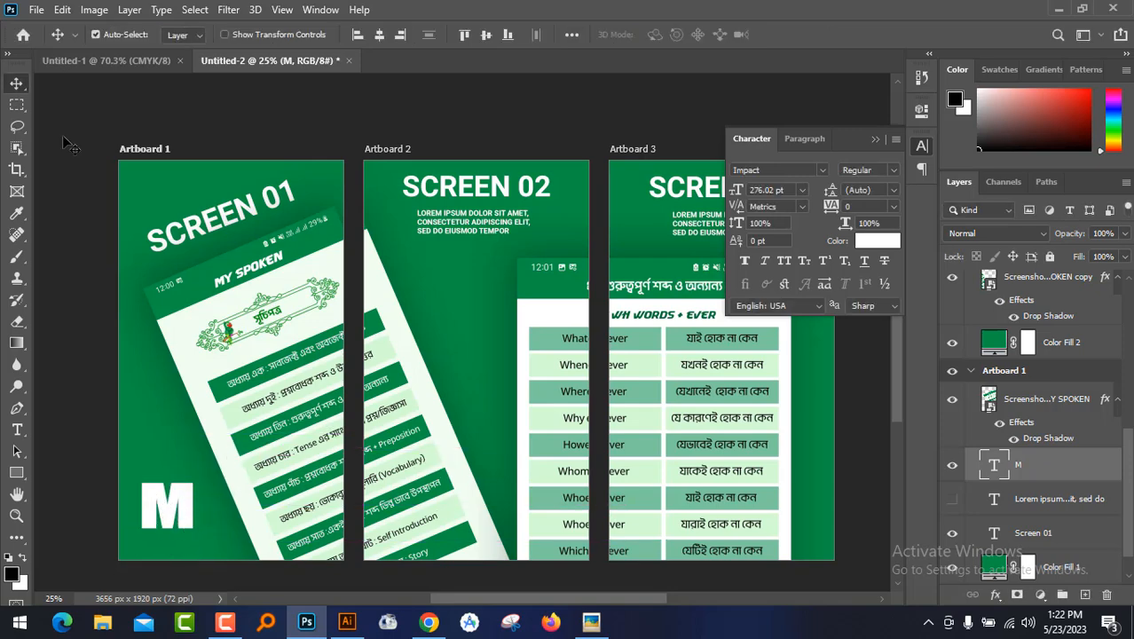
pyautogui.click(37, 10)
pyautogui.moveTo(132, 251)
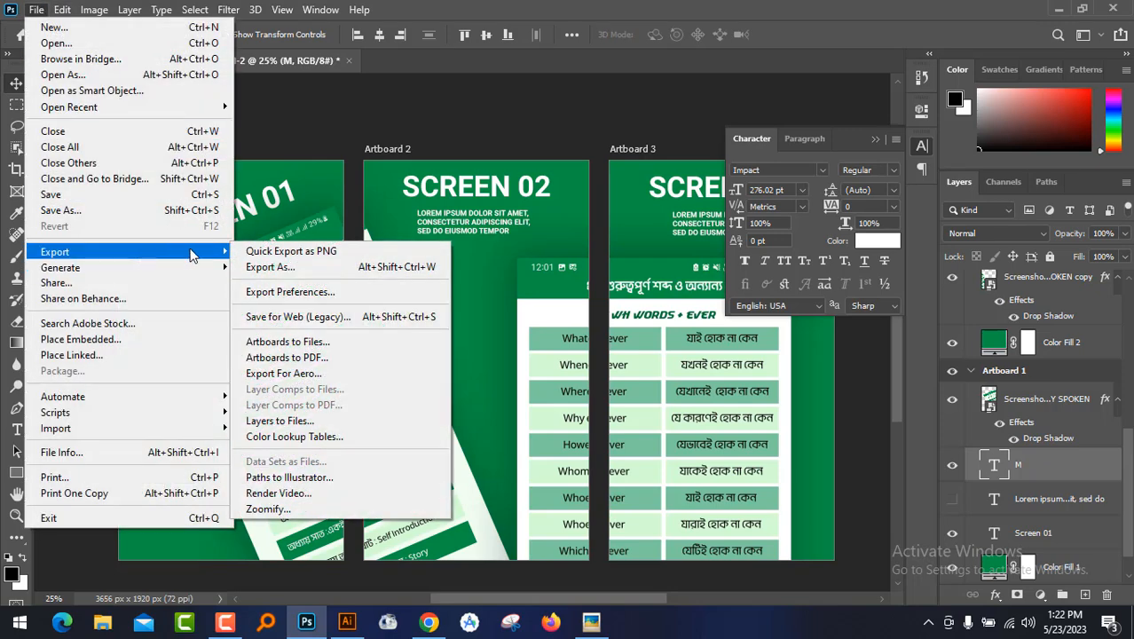
pyautogui.click(349, 315)
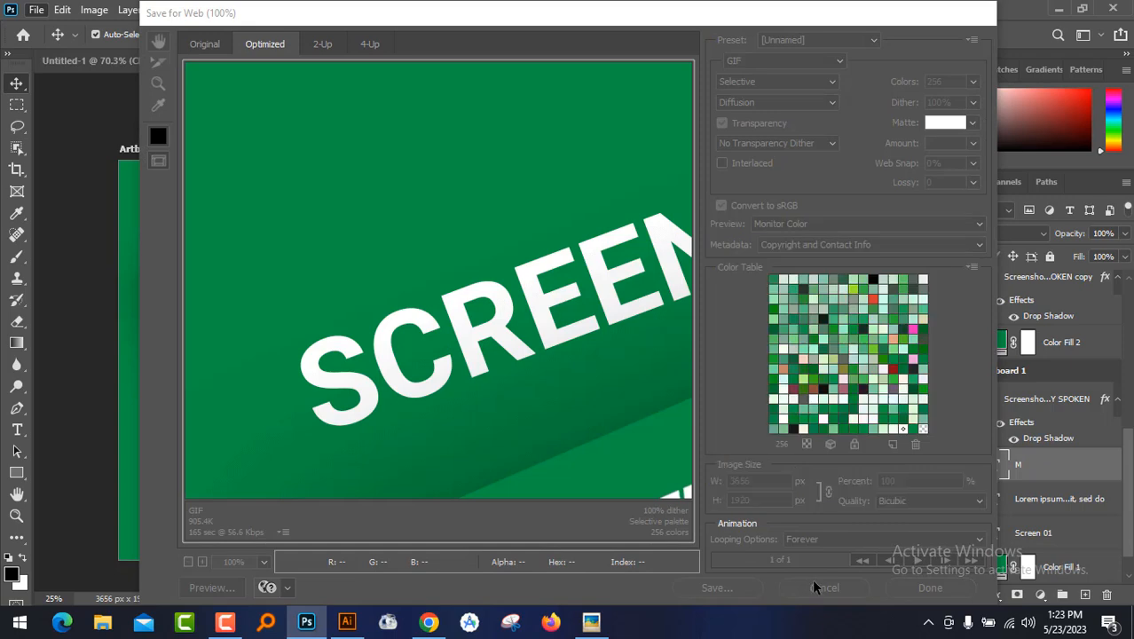
pyautogui.click(812, 582)
# Open Export As with all three artboards included and set the format of Artboard 3 to JPG
pyautogui.click(36, 9)
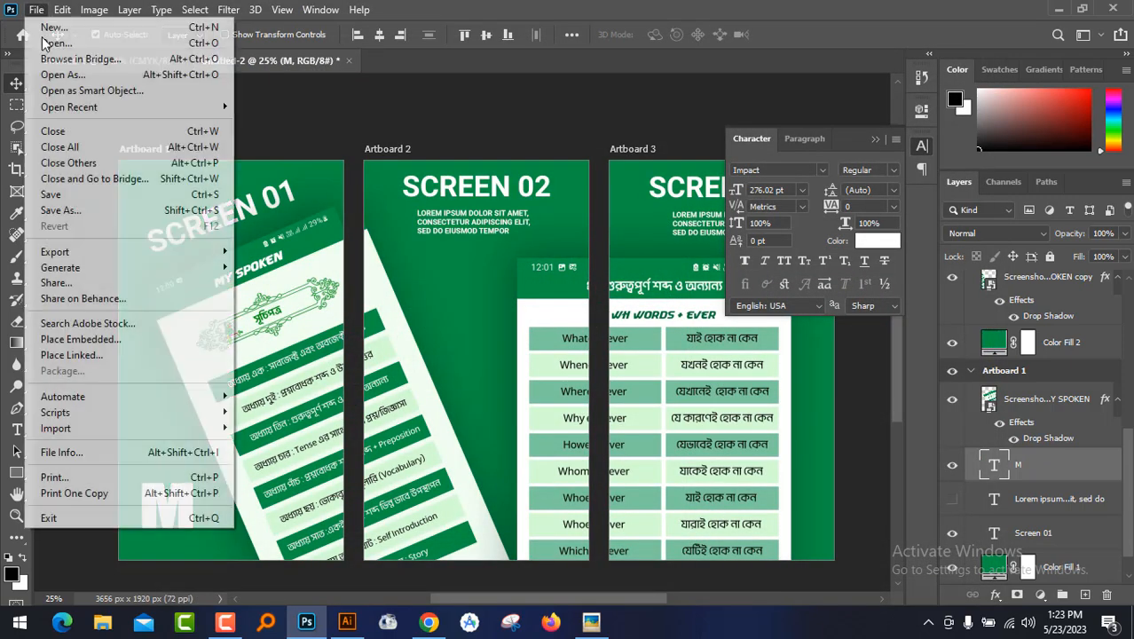
pyautogui.moveTo(118, 256)
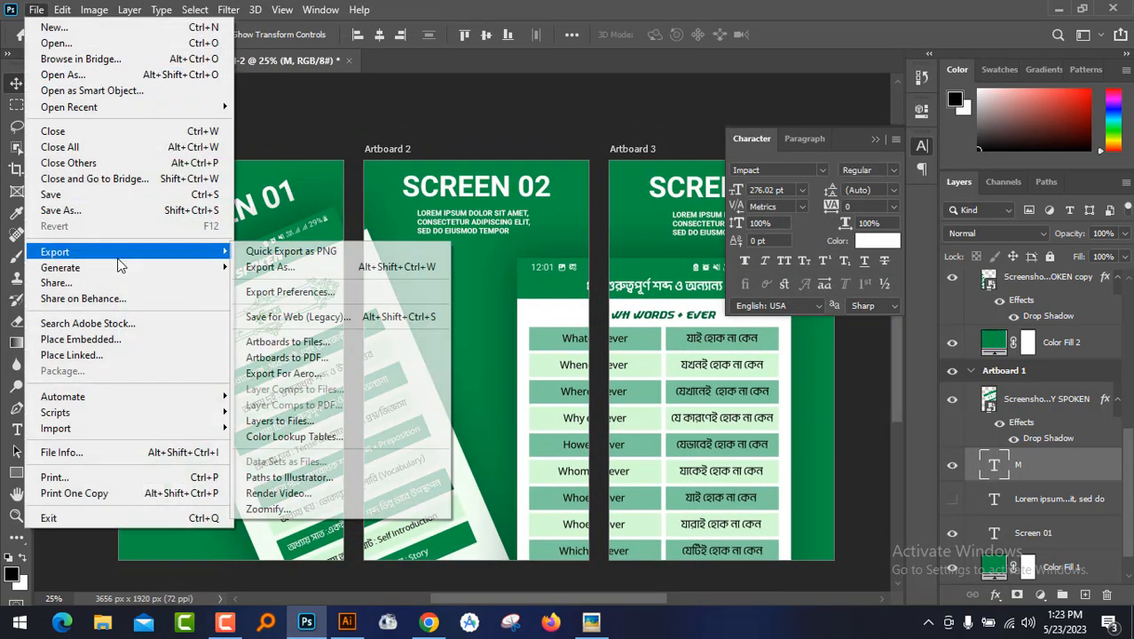
pyautogui.click(329, 275)
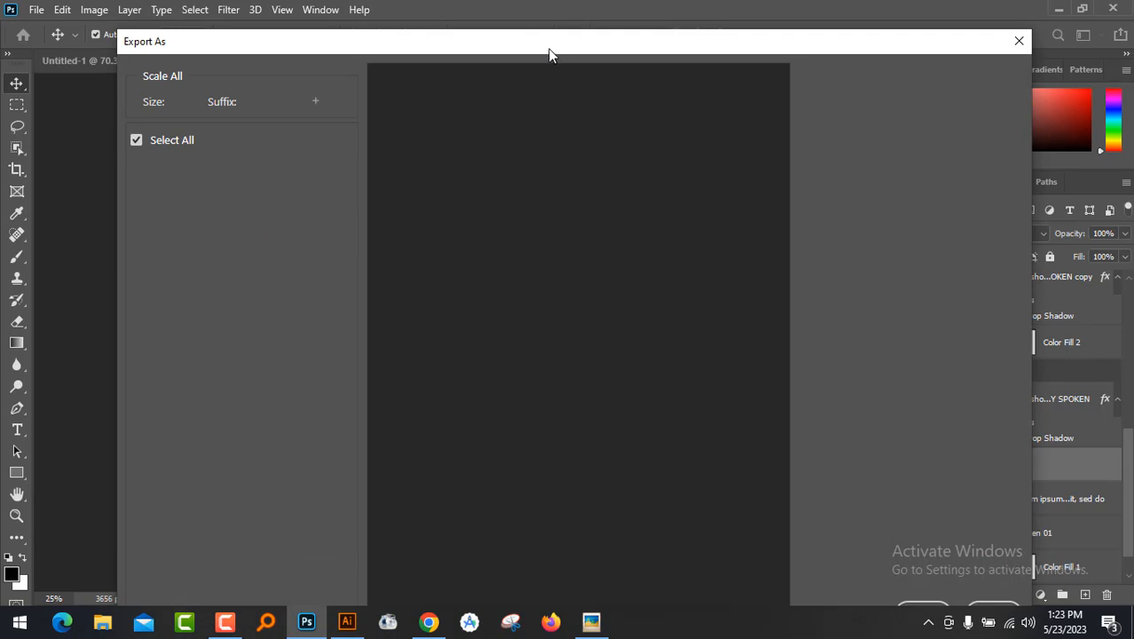
pyautogui.moveTo(549, 53); pyautogui.dragTo(527, 20)
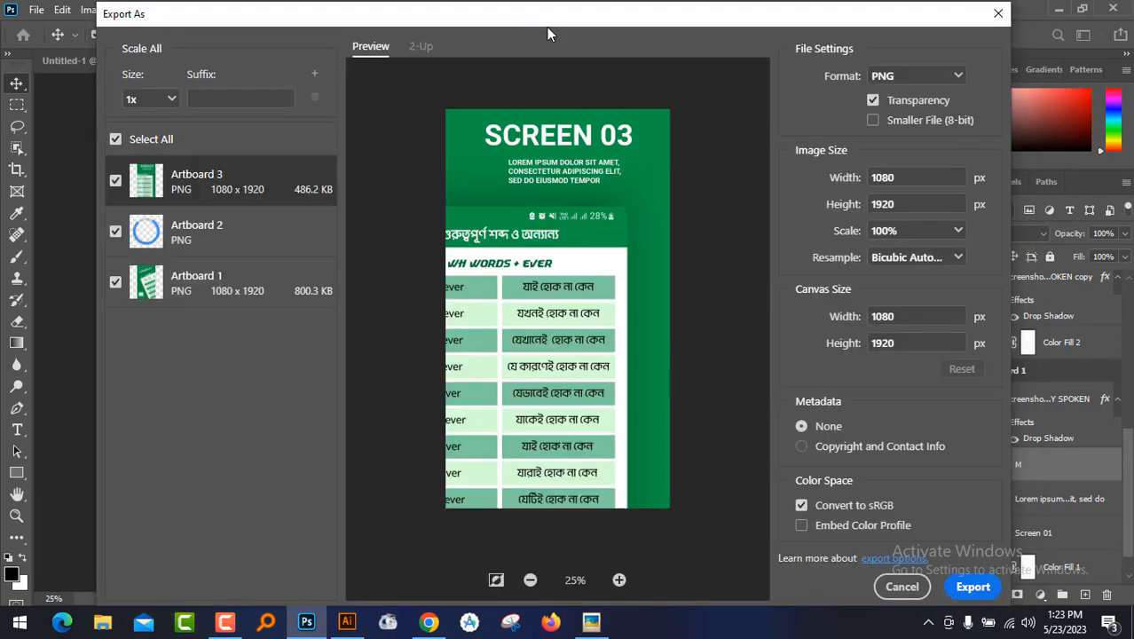
pyautogui.click(116, 142)
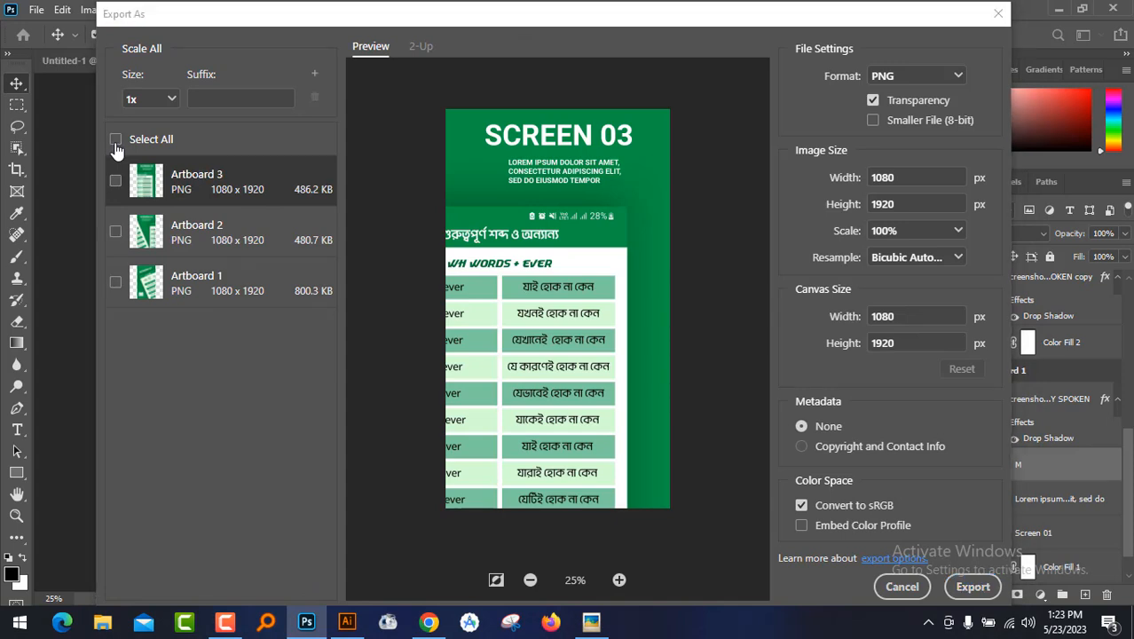
pyautogui.click(117, 142)
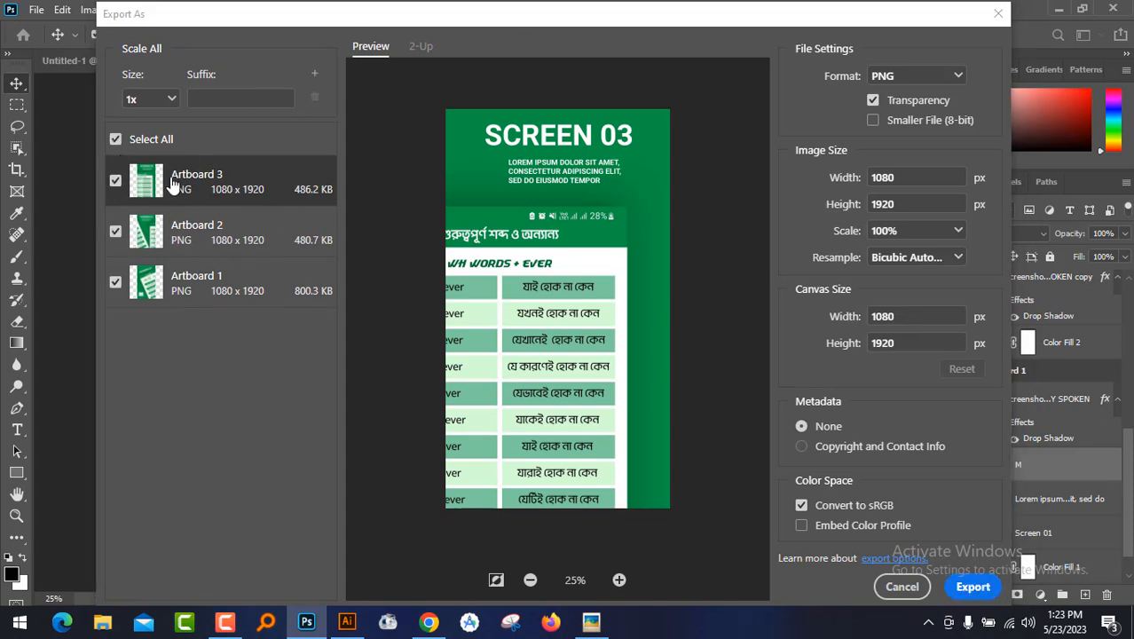
pyautogui.click(932, 84)
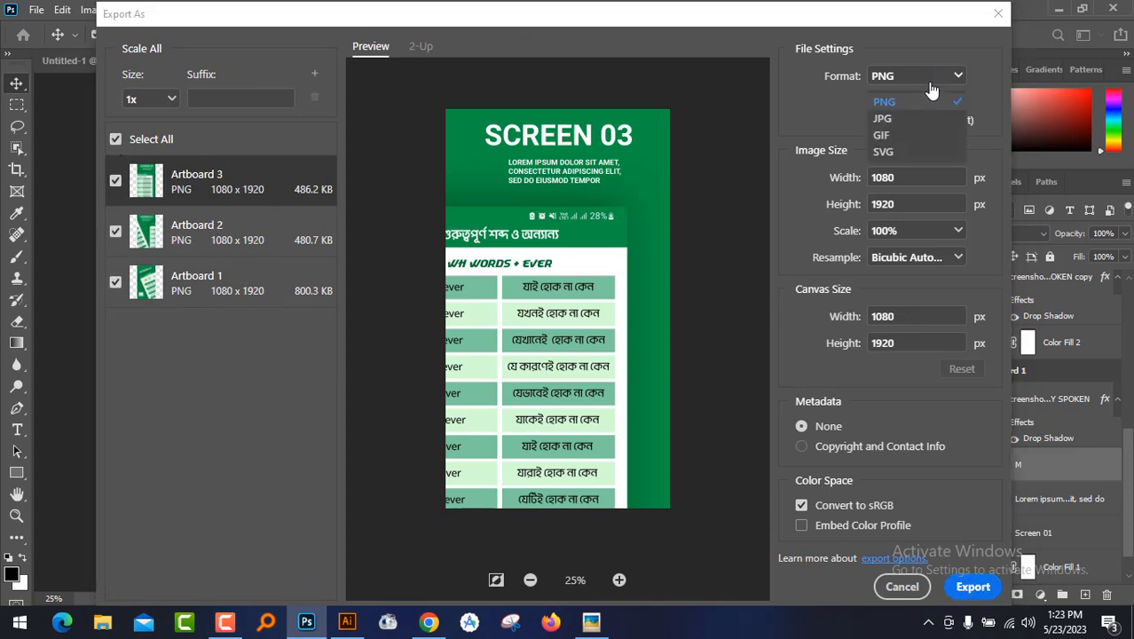
pyautogui.click(919, 117)
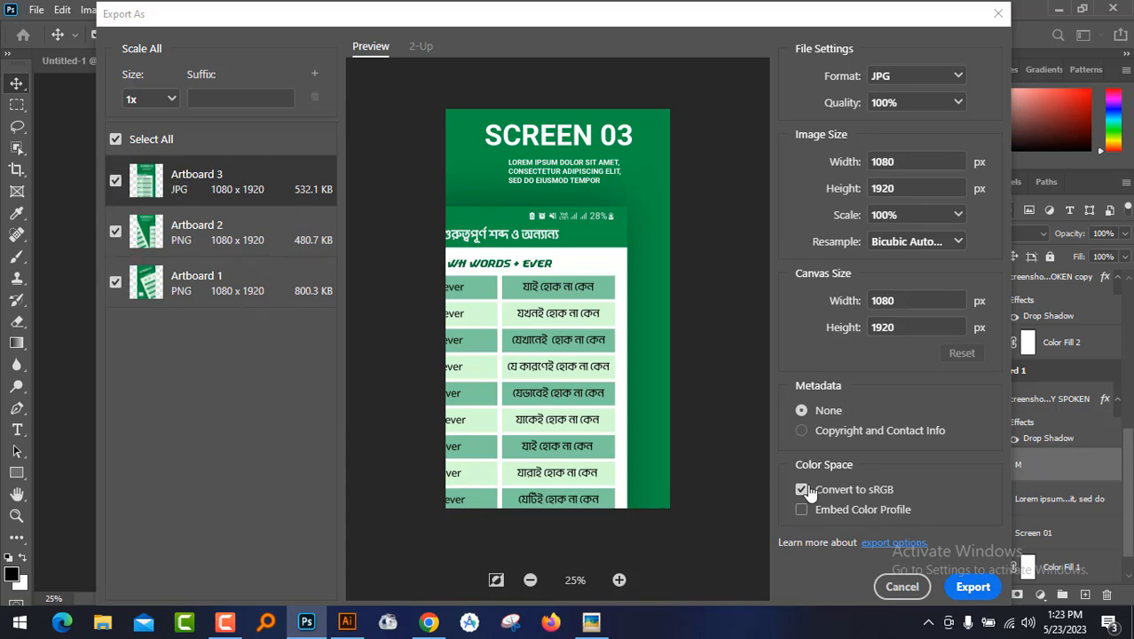
# Start the export and create a destination folder named "Screenshot" on the Desktop
pyautogui.click(973, 587)
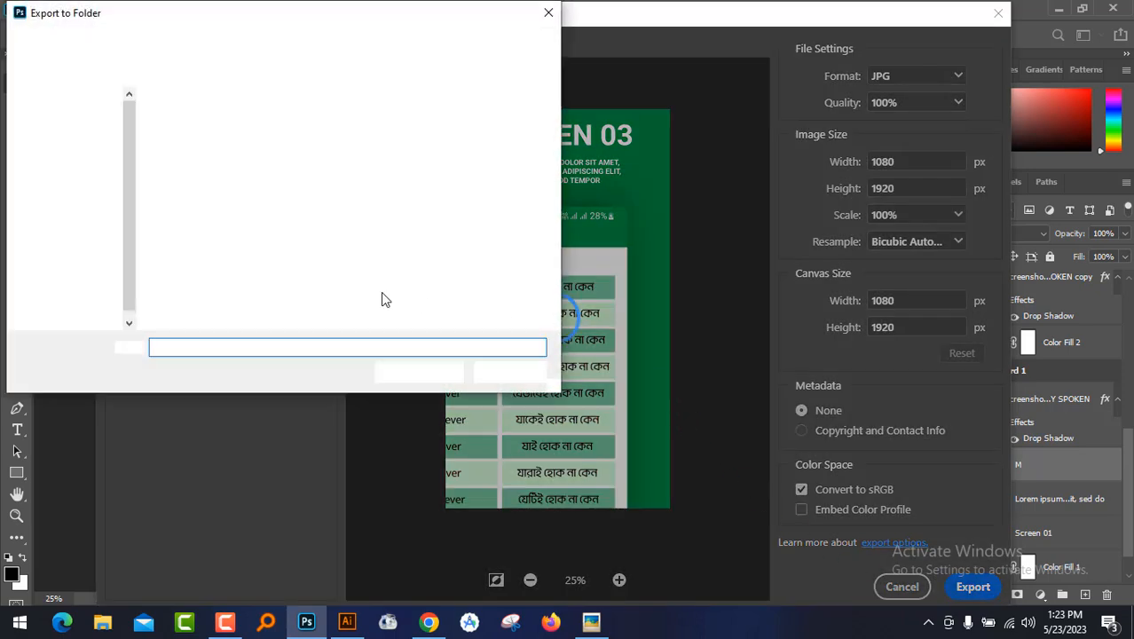
pyautogui.click(80, 131)
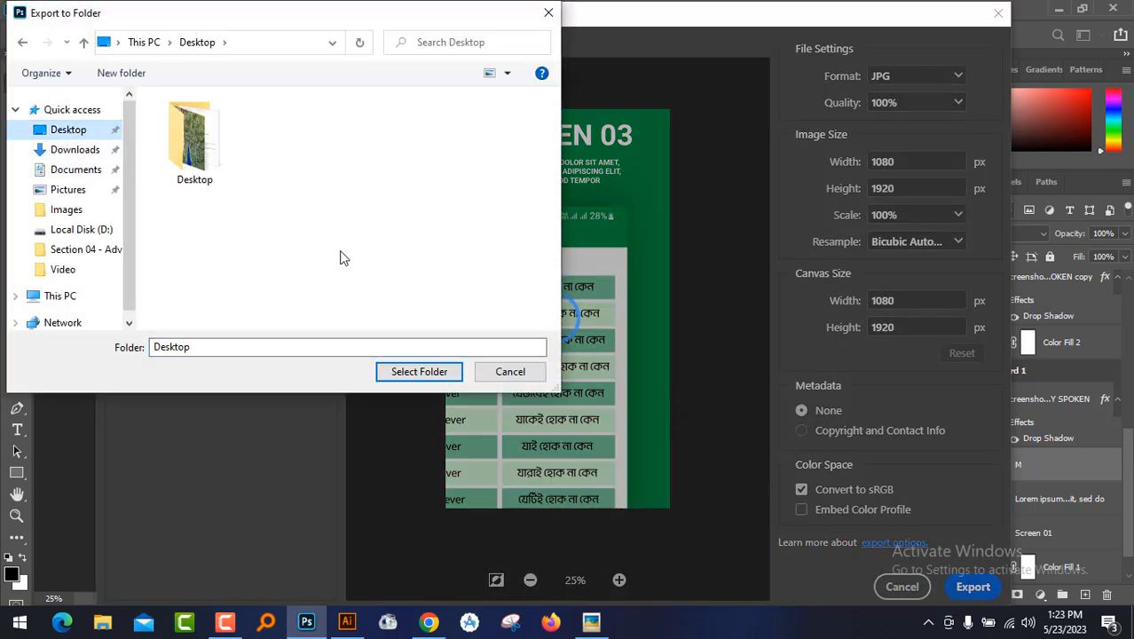
pyautogui.rightClick(342, 252)
pyautogui.moveTo(433, 428)
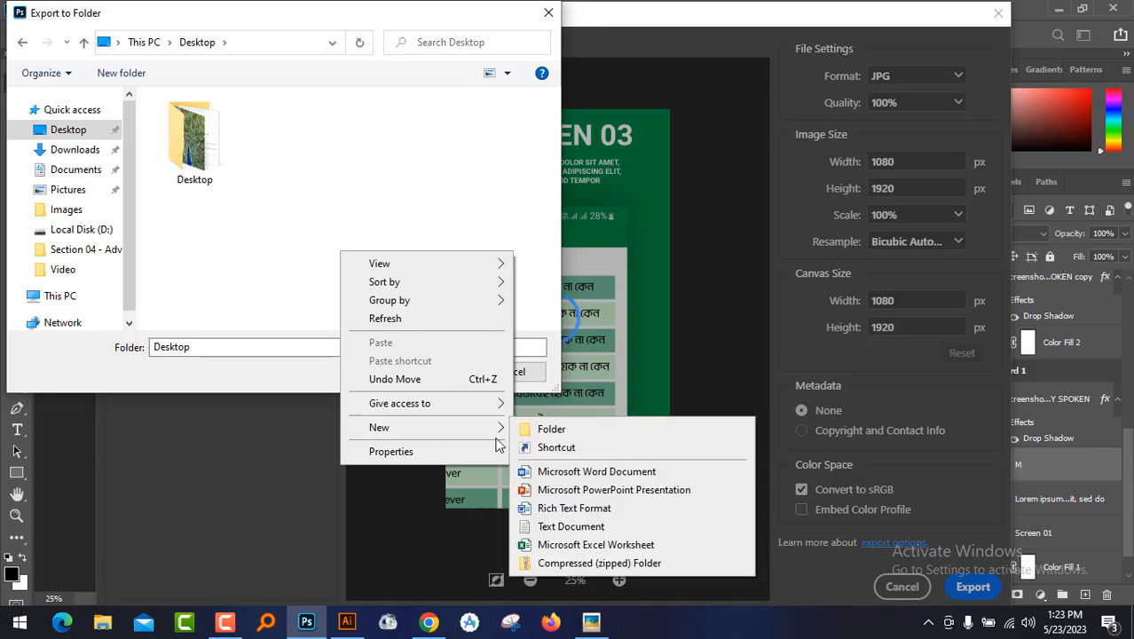
pyautogui.click(581, 434)
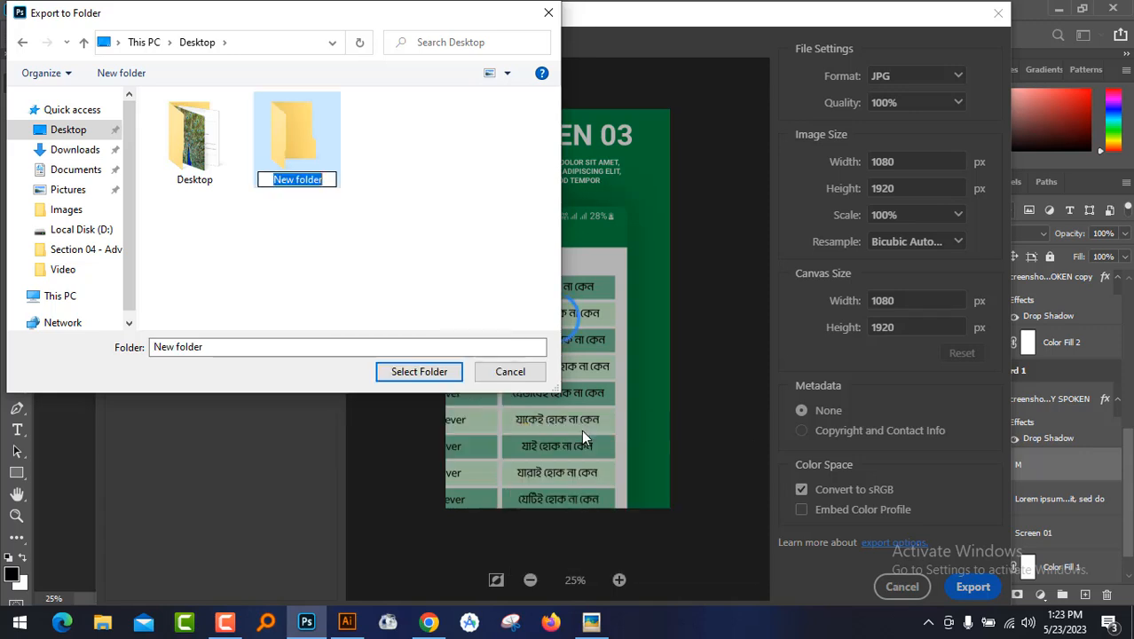
pyautogui.write('Screen')
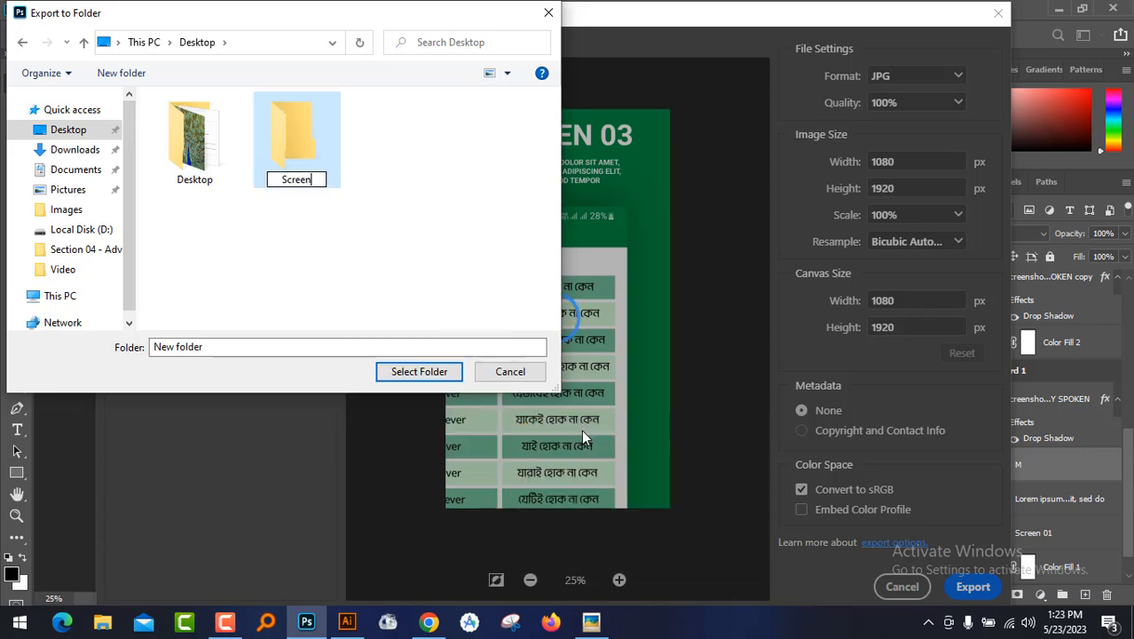
pyautogui.write('shot')
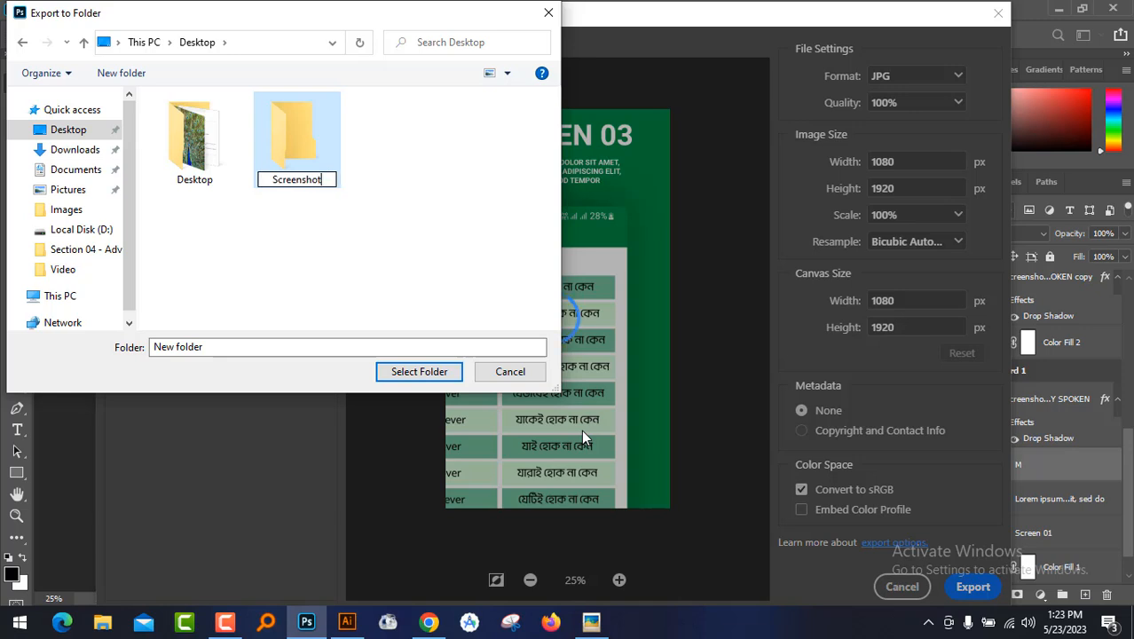
pyautogui.press('Return')
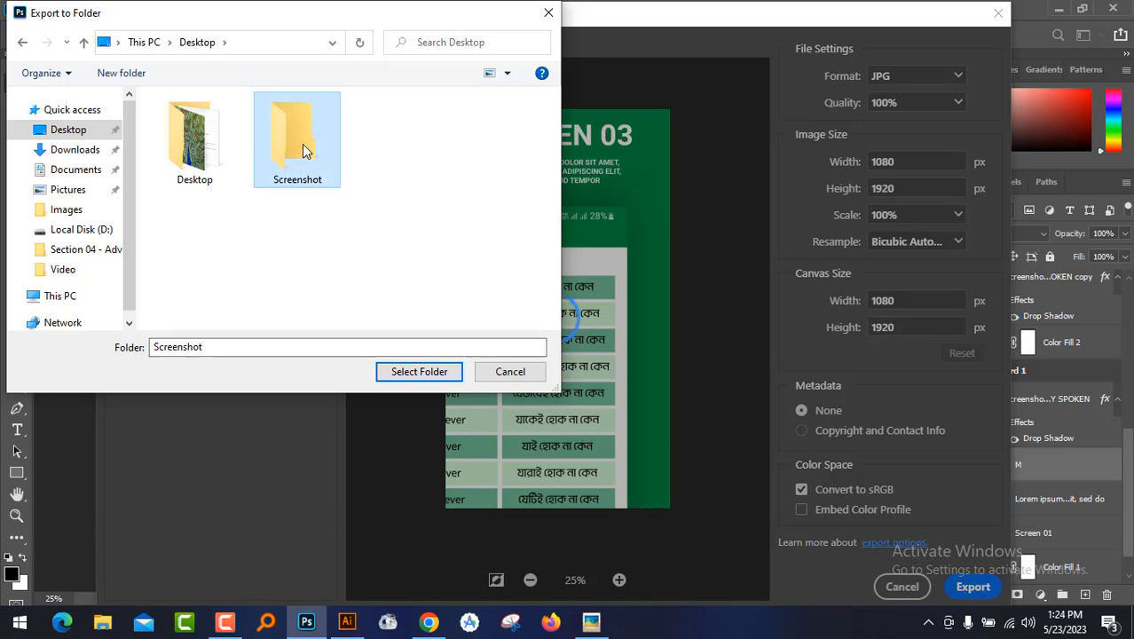
# Export the three artboards into the Screenshot folder and leave the export dialog
pyautogui.doubleClick(313, 181)
pyautogui.click(405, 376)
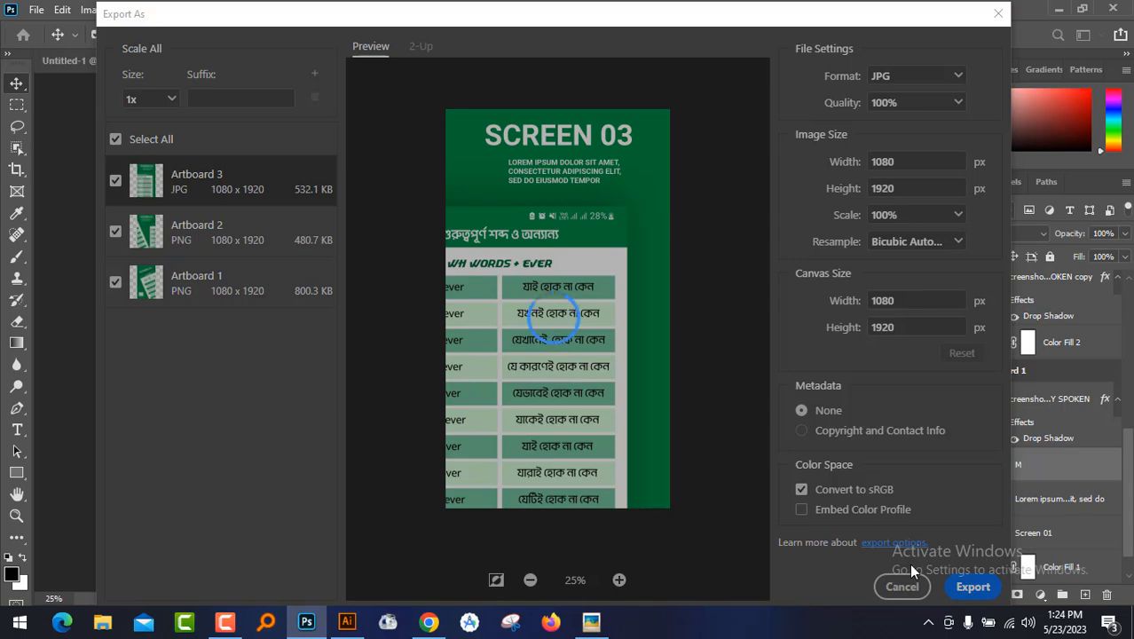
pyautogui.press('Escape')
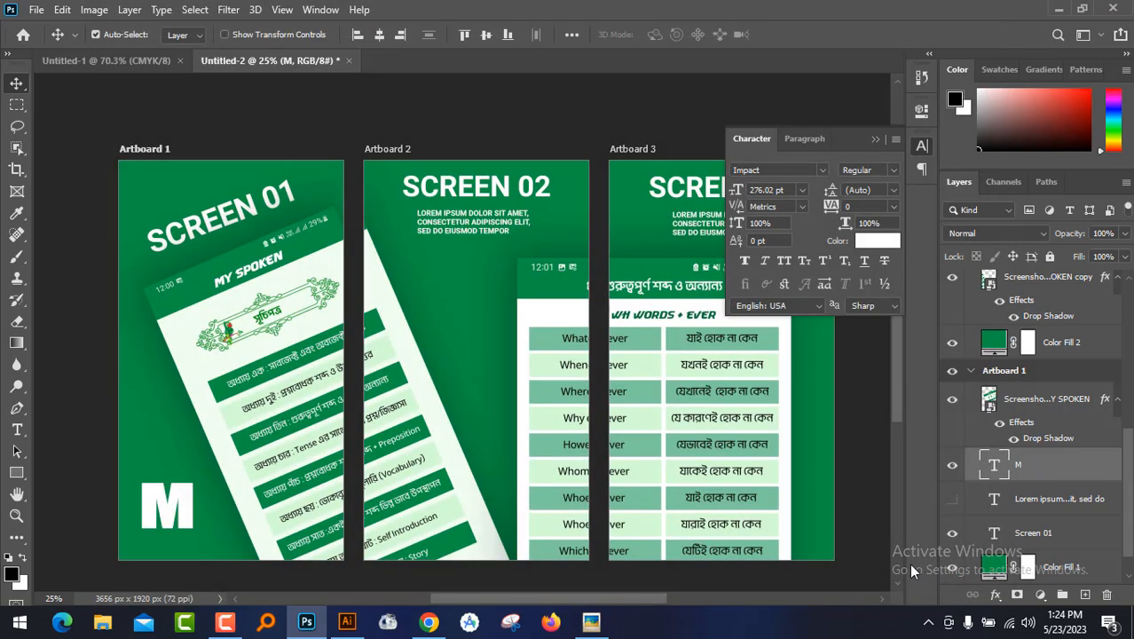
# Switch to the Desktop's Screenshot folder and review the exported artboard images one after another in the photo viewer
pyautogui.click(1059, 9)
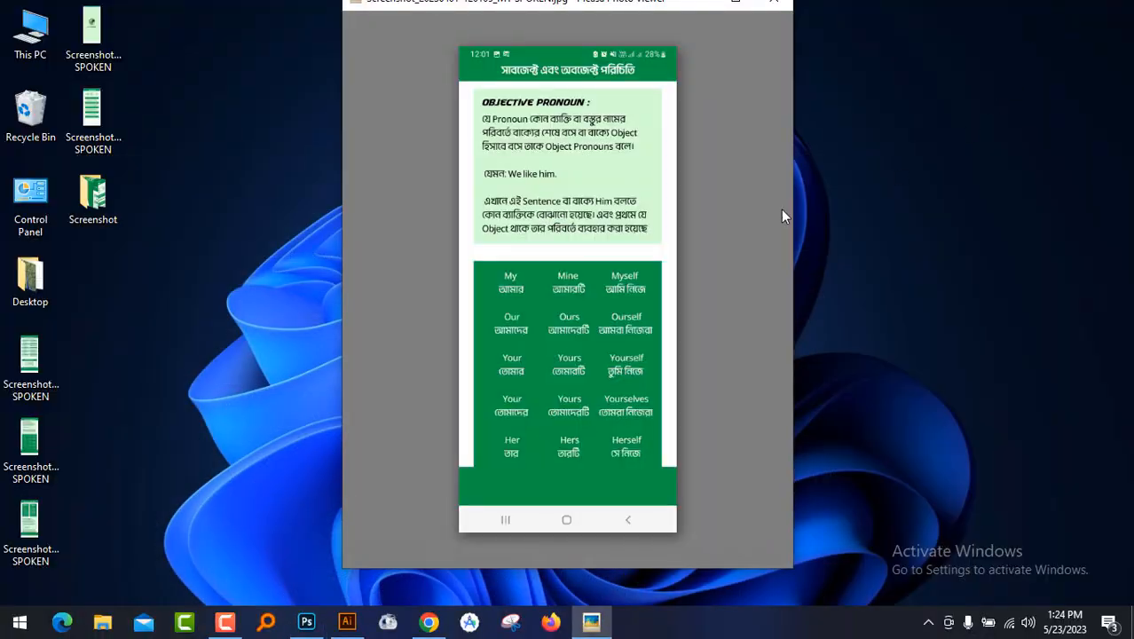
pyautogui.doubleClick(93, 195)
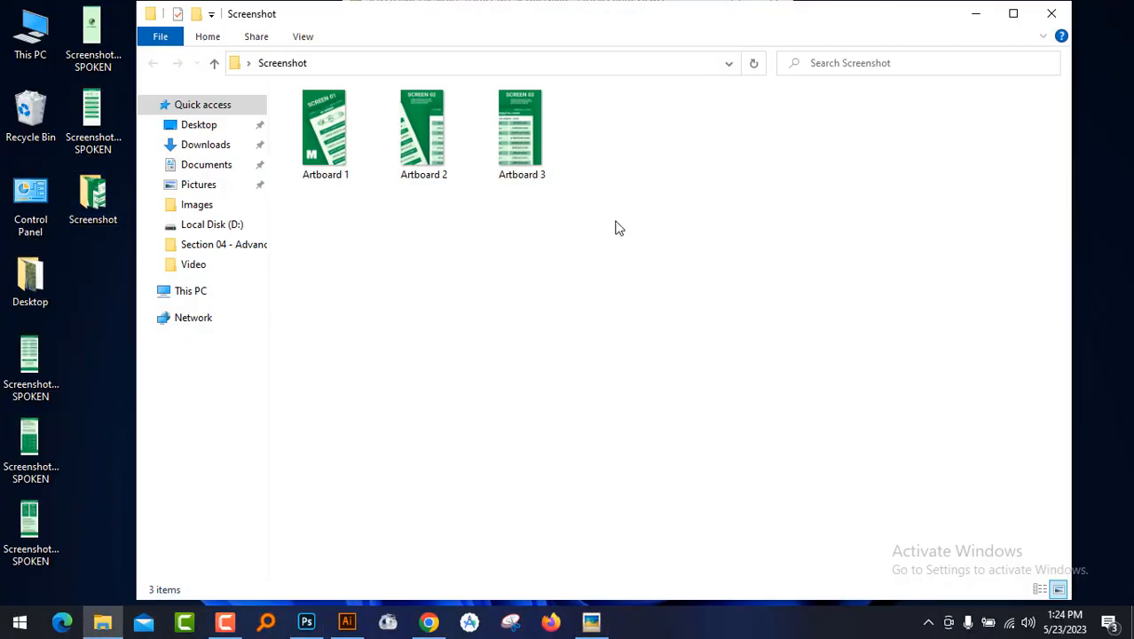
pyautogui.doubleClick(315, 151)
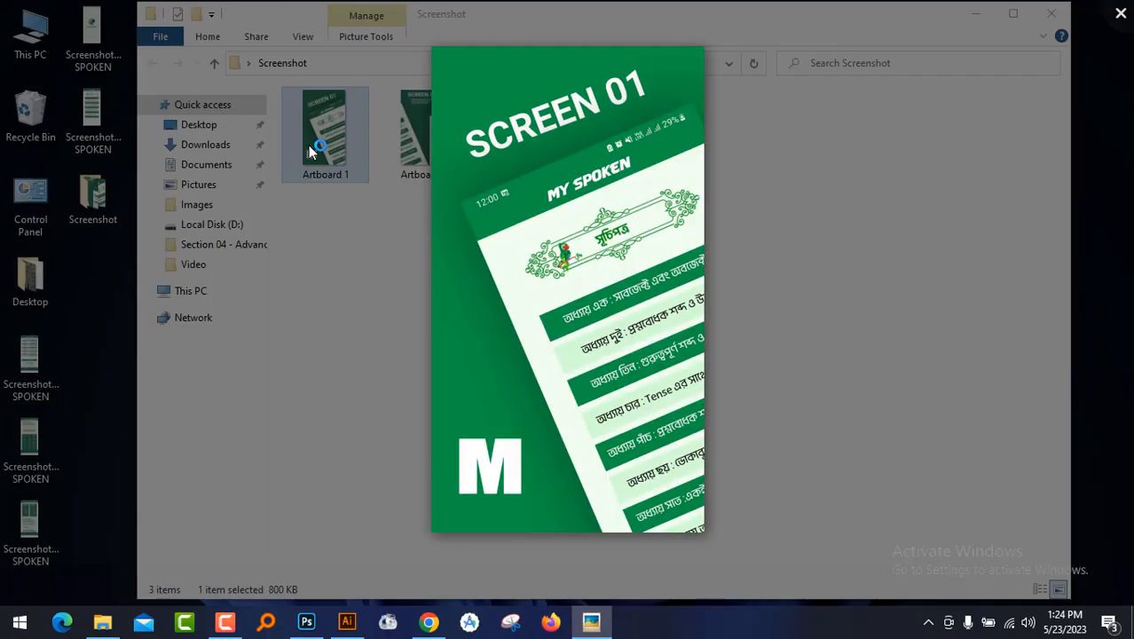
pyautogui.press('Right')
pyautogui.press('Right')
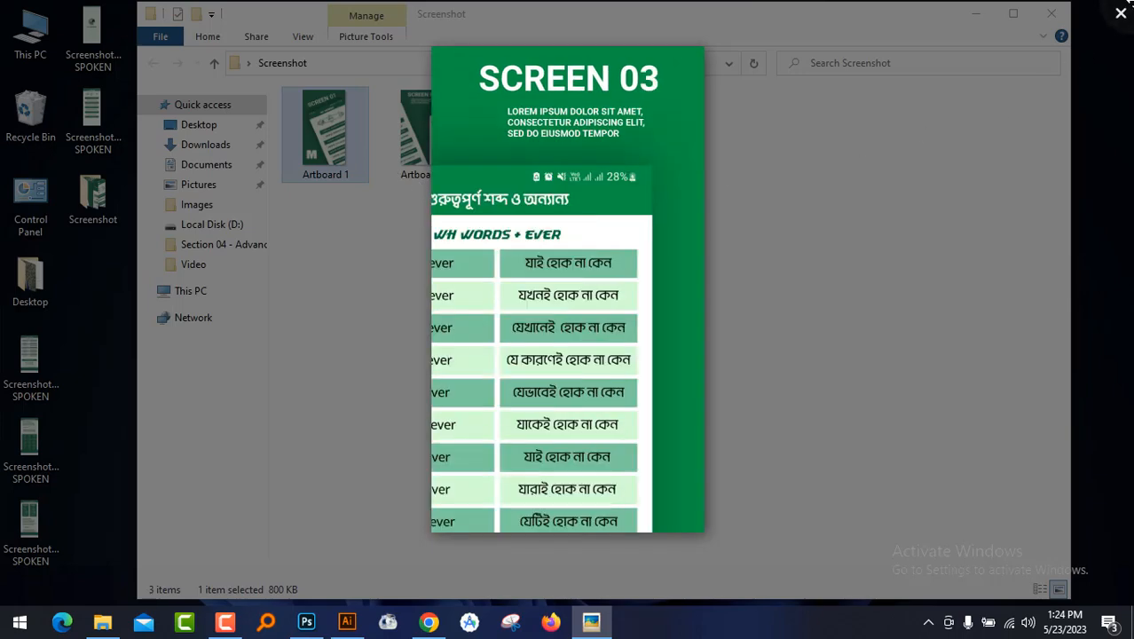
pyautogui.click(1121, 13)
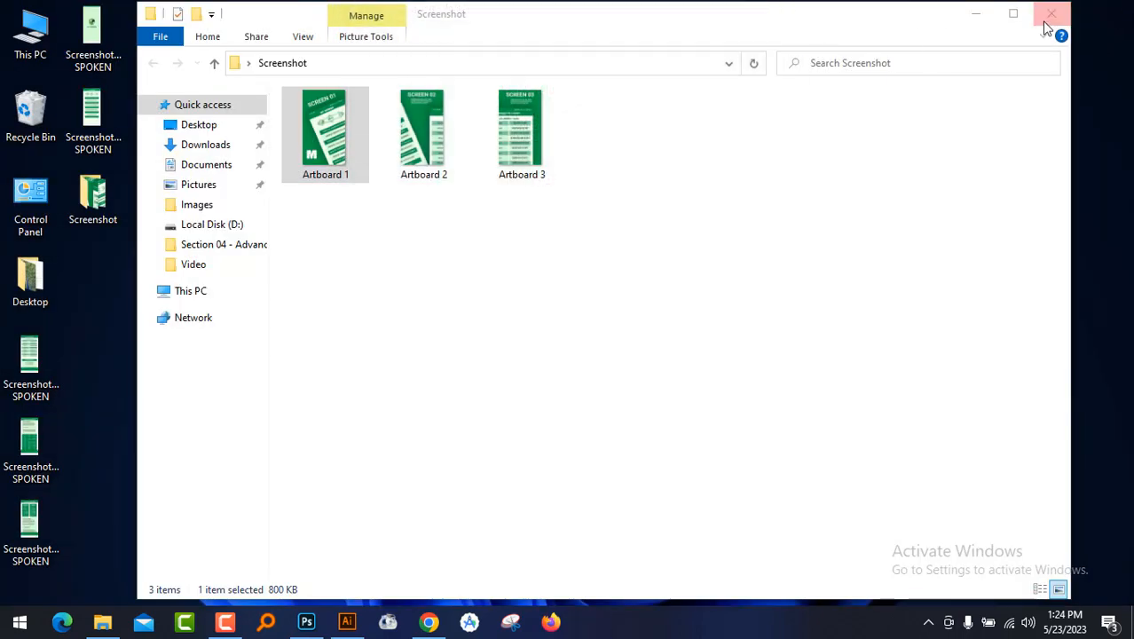
pyautogui.click(1051, 13)
pyautogui.doubleClick(109, 213)
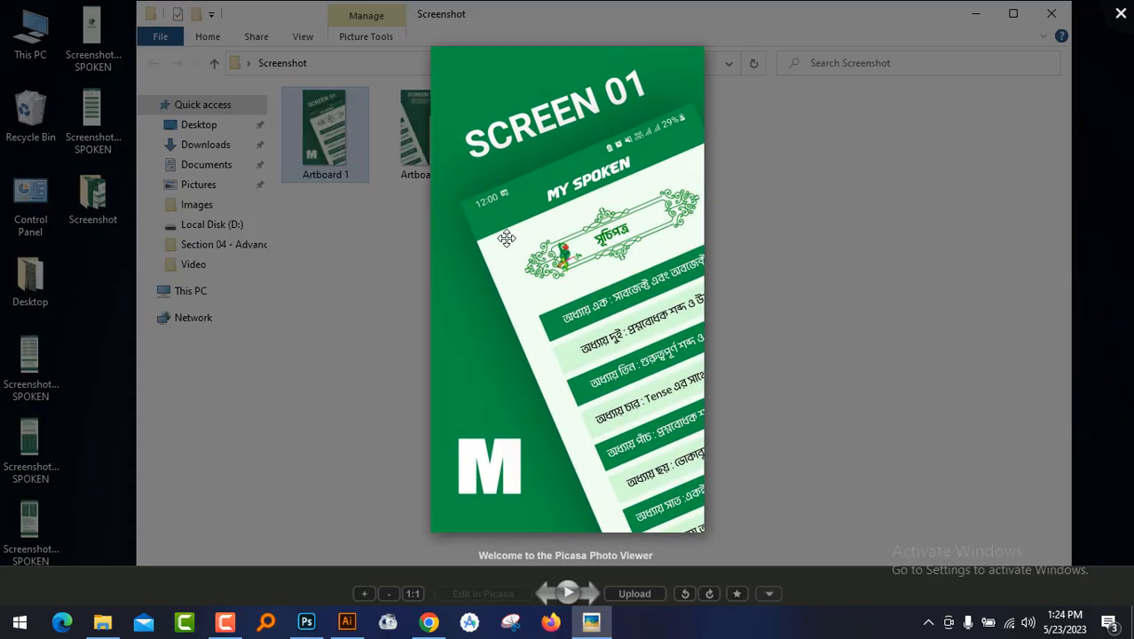
pyautogui.press('Right')
pyautogui.press('Right')
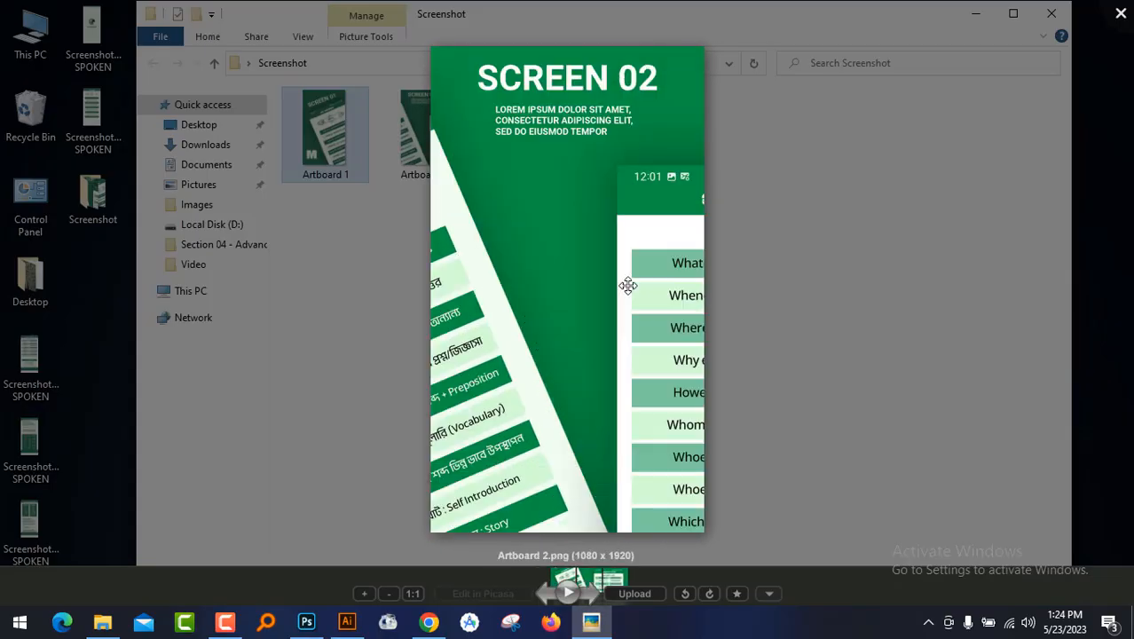
pyautogui.click(1059, 16)
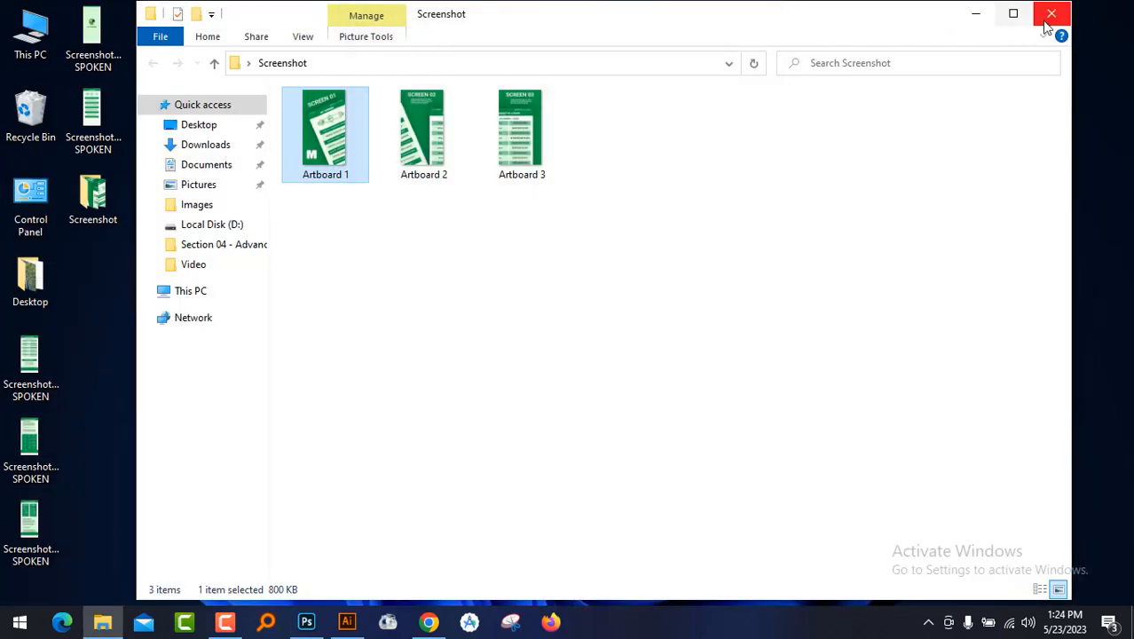
pyautogui.click(1047, 16)
# Switch back to Photoshop and close the Untitled-2 document, discarding its unsaved changes
pyautogui.click(306, 622)
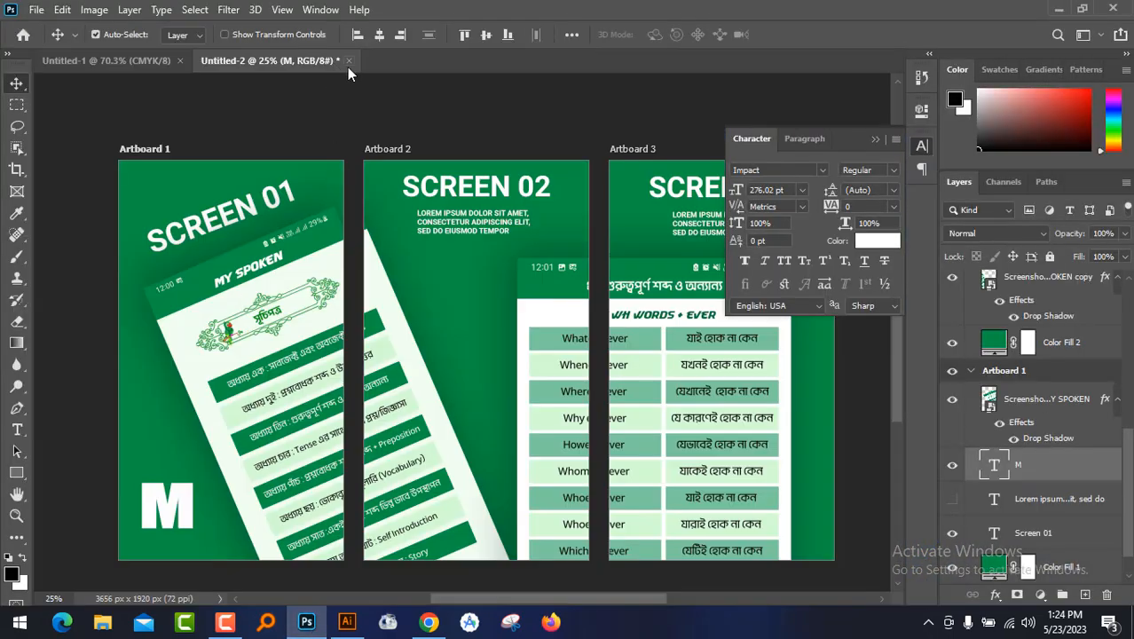
pyautogui.click(349, 60)
pyautogui.click(554, 240)
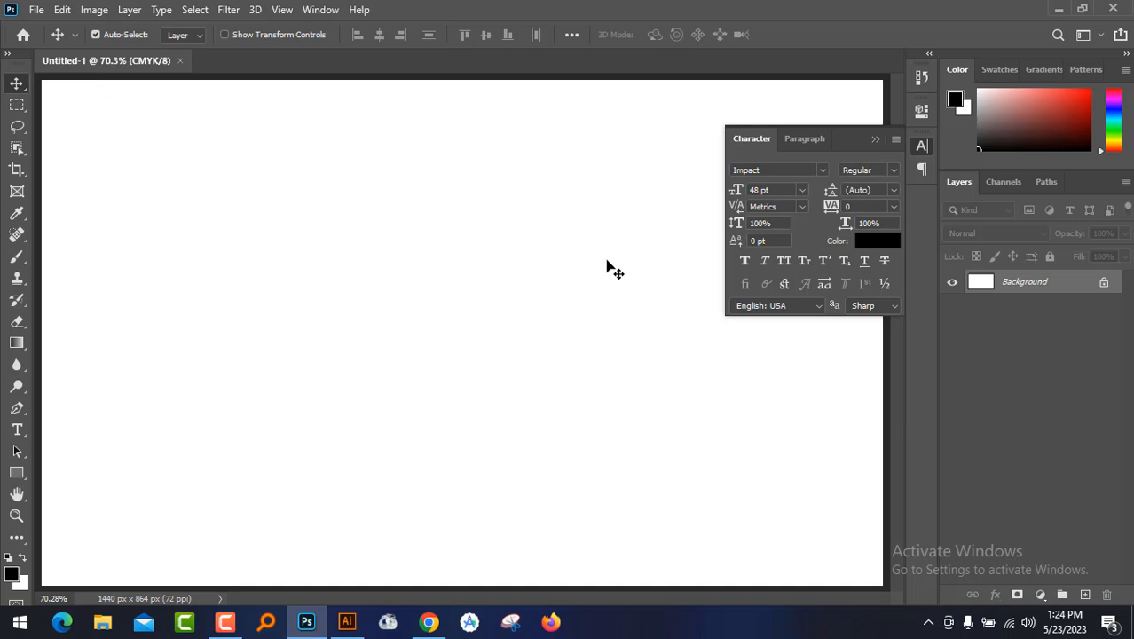
pyautogui.click(35, 10)
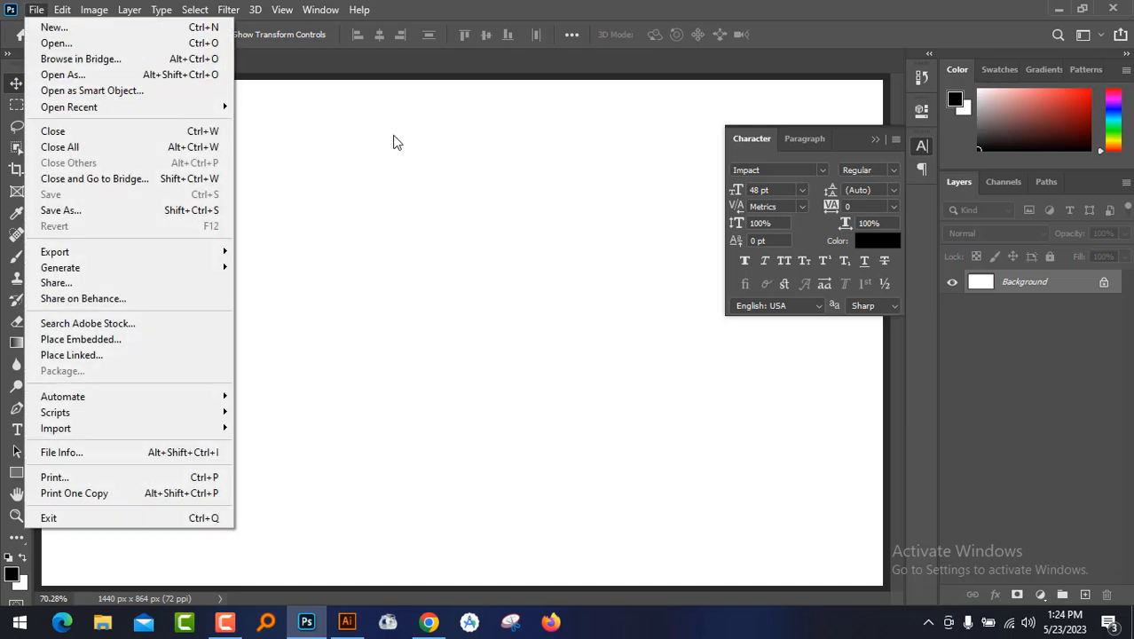
pyautogui.click(497, 130)
# Place the images Artboard 1, Artboard 2 and Artboard 3 from the Screenshot folder into the Untitled-1 document as separate layers
pyautogui.doubleClick(93, 197)
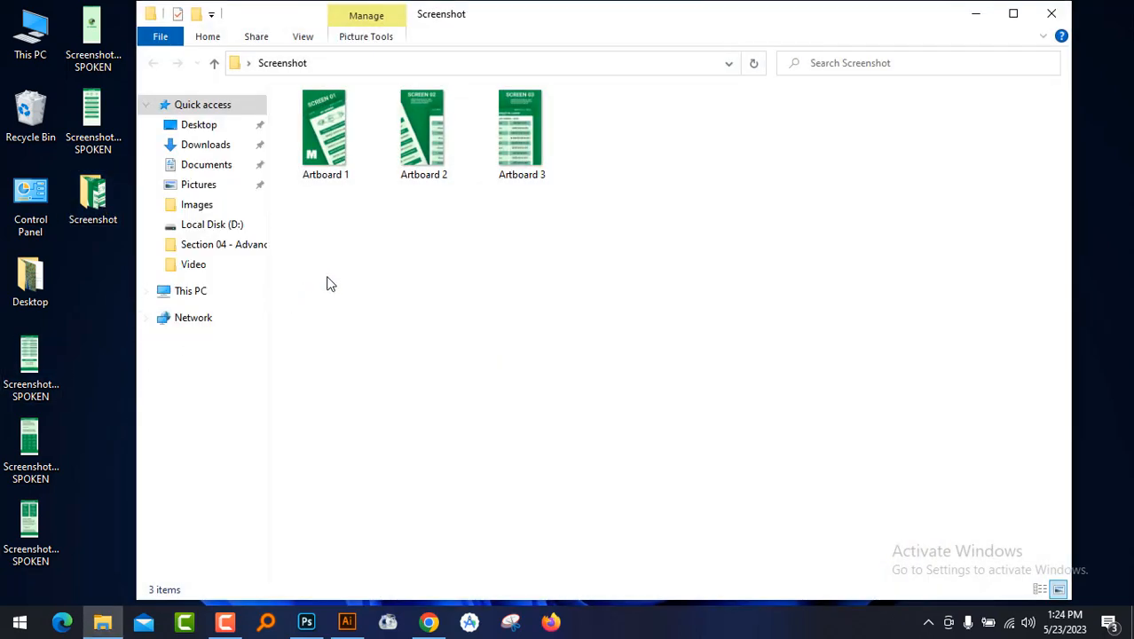
pyautogui.moveTo(338, 262); pyautogui.dragTo(524, 129)
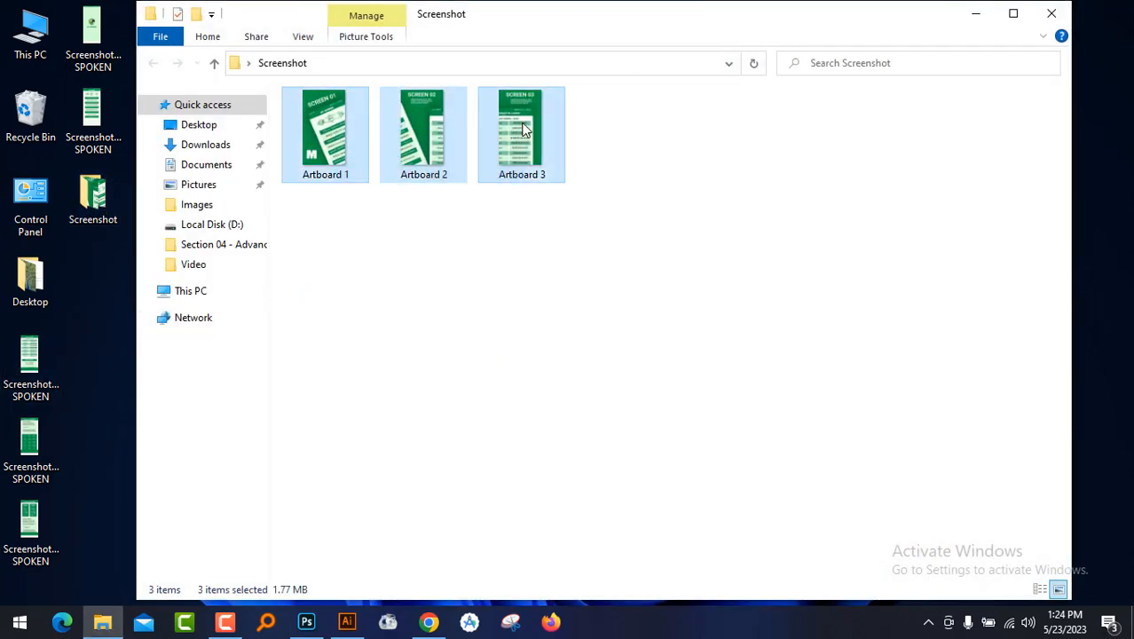
pyautogui.moveTo(524, 131); pyautogui.dragTo(572, 226)
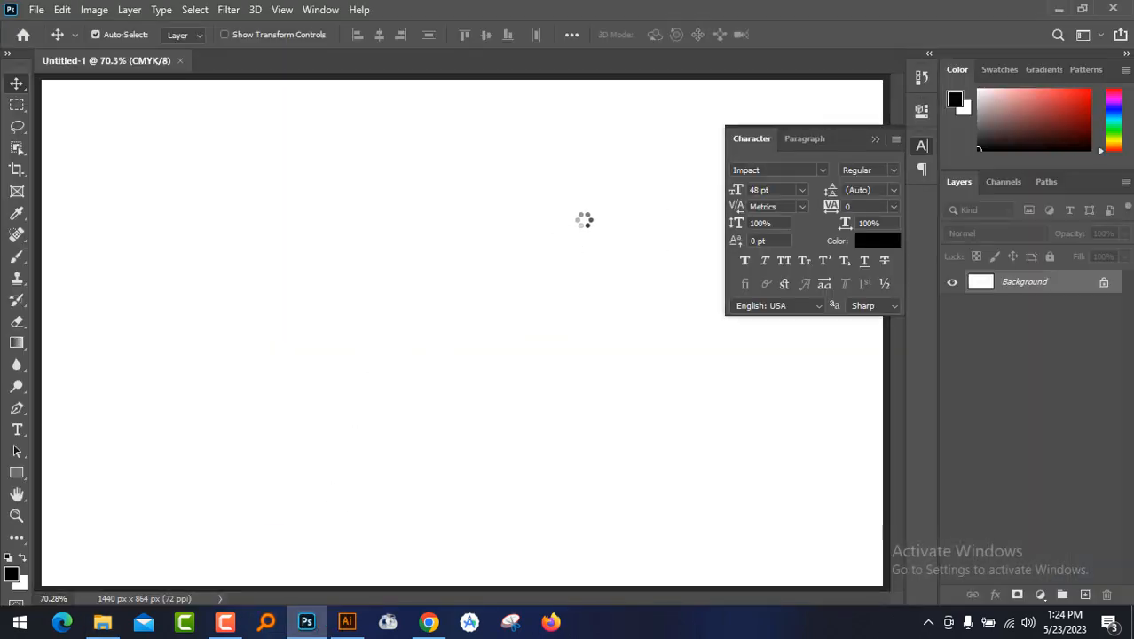
pyautogui.press('Return')
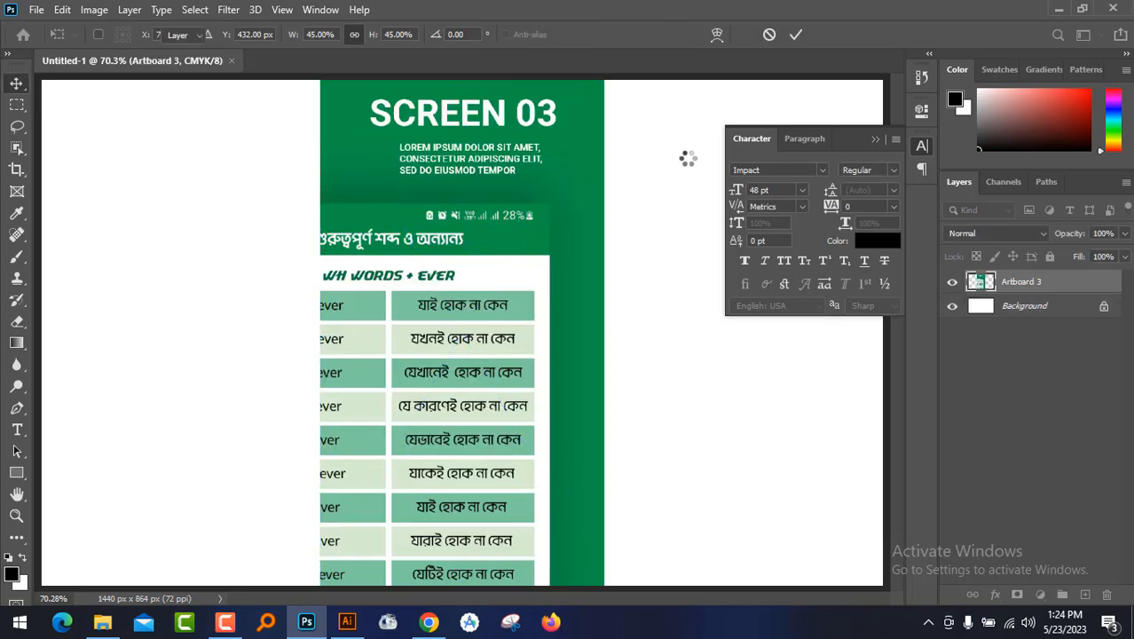
pyautogui.press('Return')
pyautogui.click(1060, 9)
pyautogui.moveTo(333, 222); pyautogui.dragTo(306, 623)
pyautogui.click(666, 326)
pyautogui.moveTo(653, 122); pyautogui.dragTo(454, 339)
pyautogui.moveTo(653, 156); pyautogui.dragTo(428, 314)
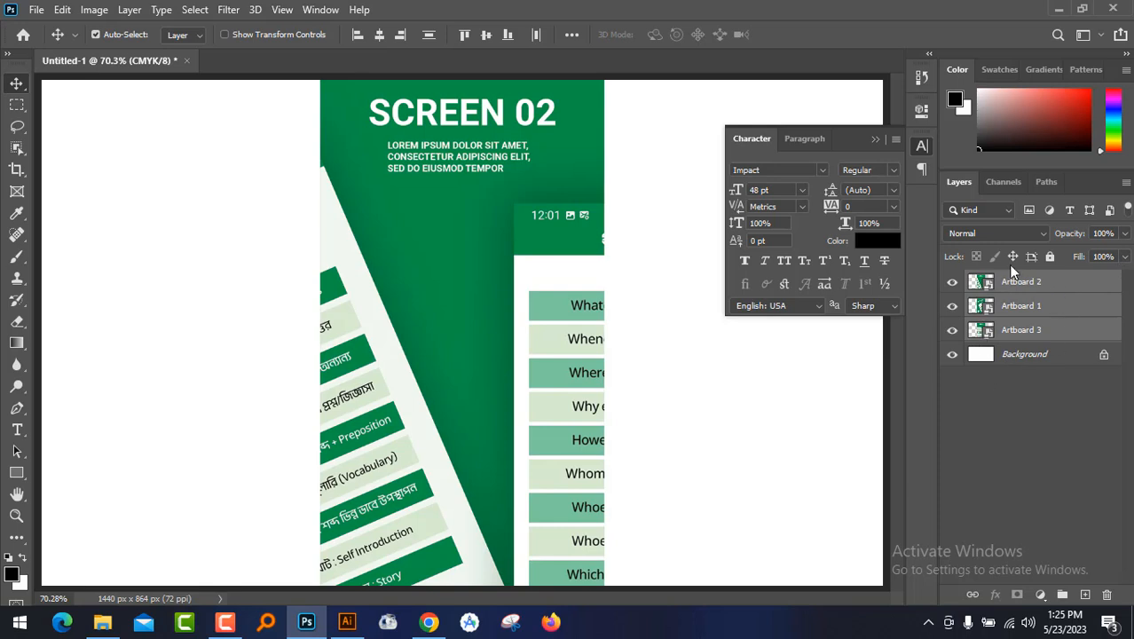
# Scale the three placed artboard images down together around their centre to about 64%
pyautogui.hotkey('ctrl', 't')
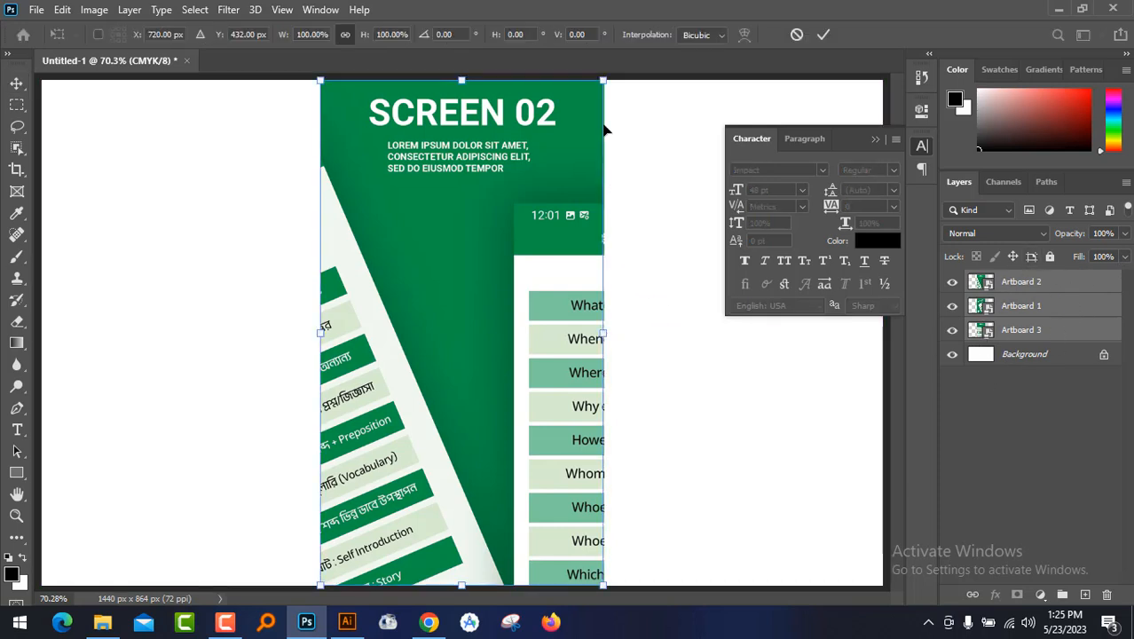
pyautogui.moveTo(603, 79); pyautogui.dragTo(548, 166)
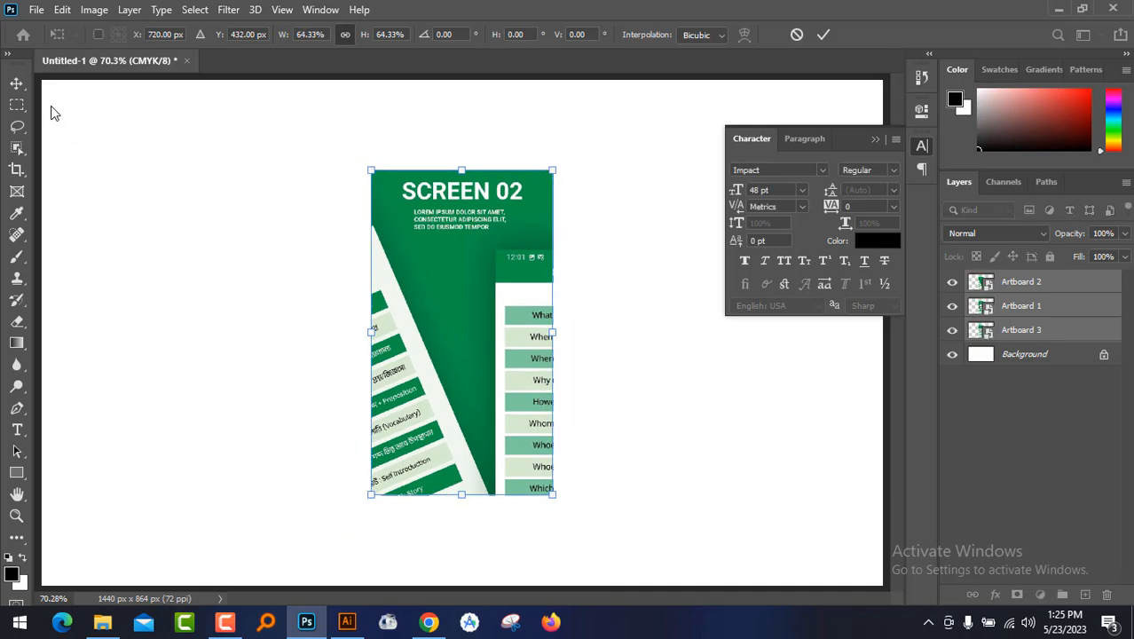
pyautogui.click(17, 82)
# Arrange the three images in an aligned row with narrow gaps, in the order SCREEN 01, SCREEN 02, SCREEN 03
pyautogui.moveTo(479, 291); pyautogui.dragTo(653, 373)
pyautogui.moveTo(398, 362); pyautogui.dragTo(245, 367)
pyautogui.click(423, 338)
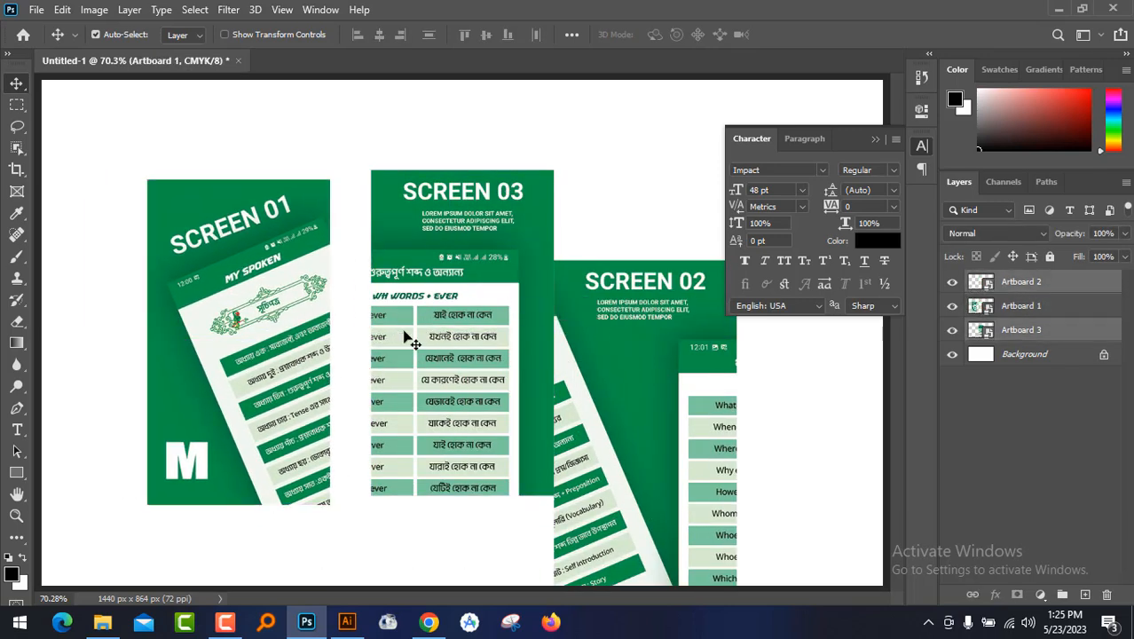
pyautogui.moveTo(555, 255); pyautogui.dragTo(674, 239)
pyautogui.click(499, 245)
pyautogui.moveTo(733, 410); pyautogui.dragTo(437, 383)
pyautogui.moveTo(622, 378); pyautogui.dragTo(595, 401)
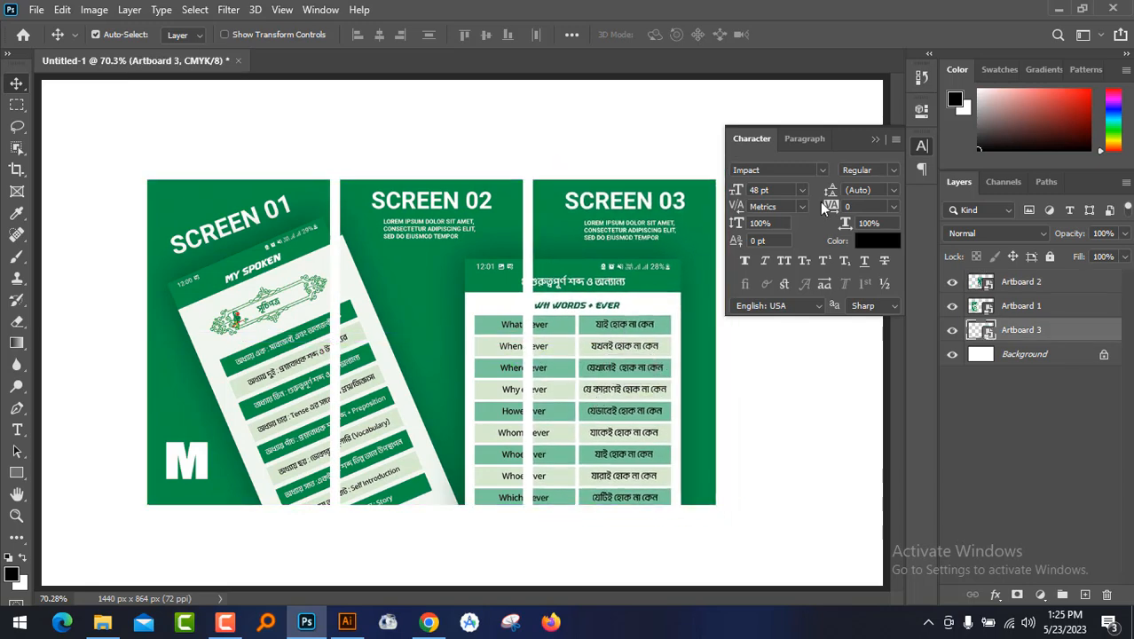
# Collapse the Character panel, move the row of three images together to the middle of the canvas, and deselect them
pyautogui.click(876, 139)
pyautogui.moveTo(284, 148)
pyautogui.mouseDown()
pyautogui.moveTo(597, 306)
pyautogui.moveTo(605, 340)
pyautogui.moveTo(595, 337)
pyautogui.mouseUp()
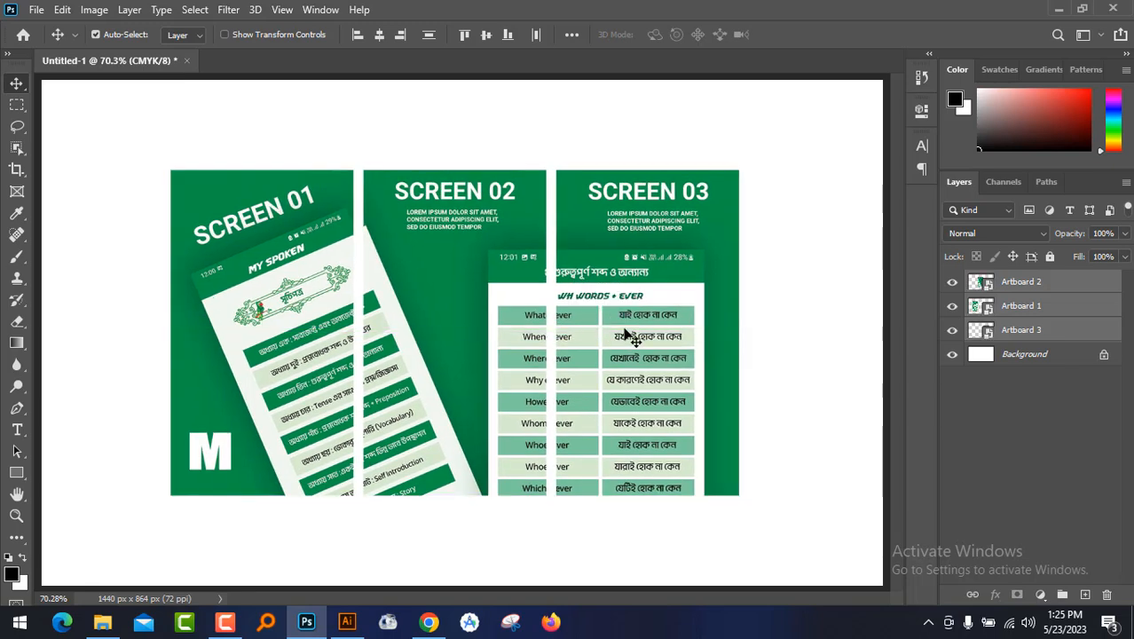
pyautogui.click(798, 315)
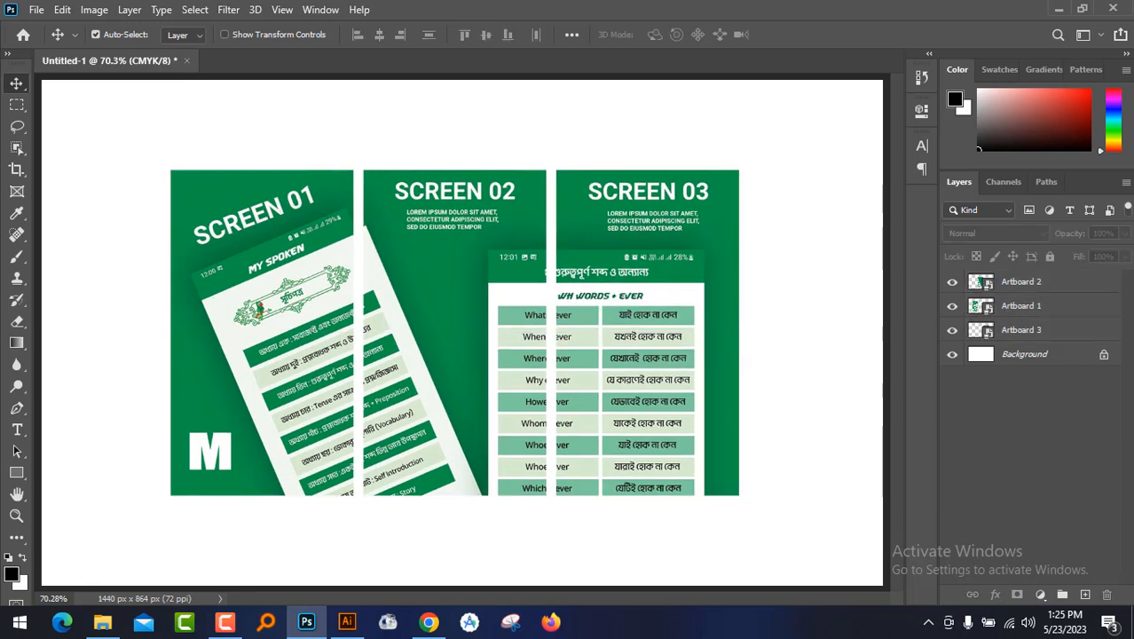
# Add a white (#ffffff) Solid Color fill layer and move it directly above the Background layer
pyautogui.click(1040, 593)
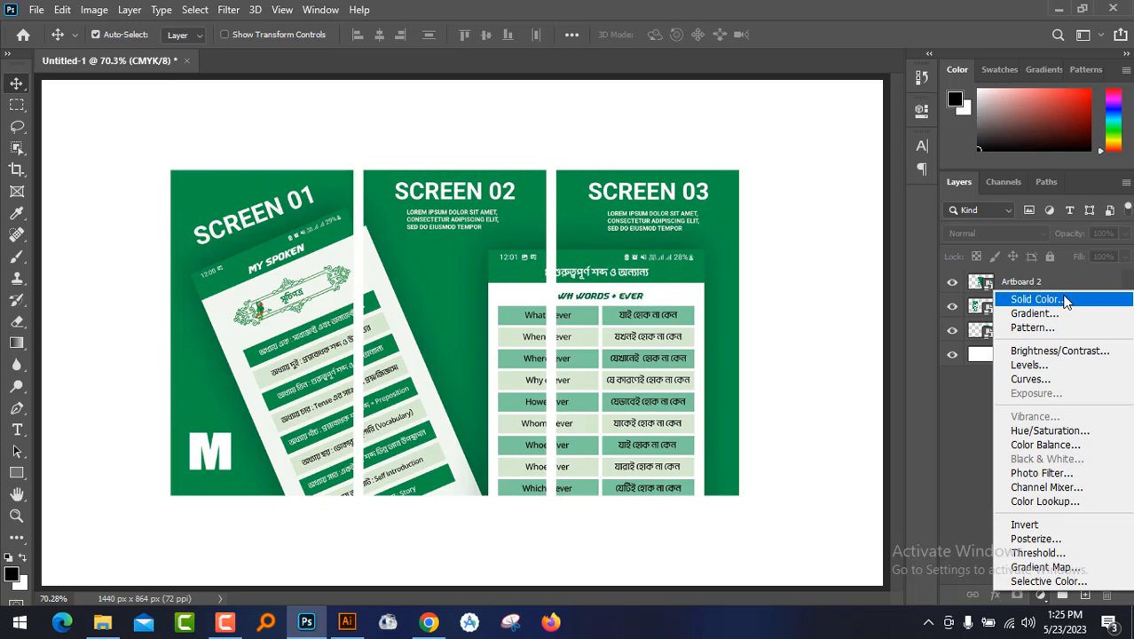
pyautogui.click(1004, 300)
pyautogui.moveTo(857, 393); pyautogui.dragTo(632, 131)
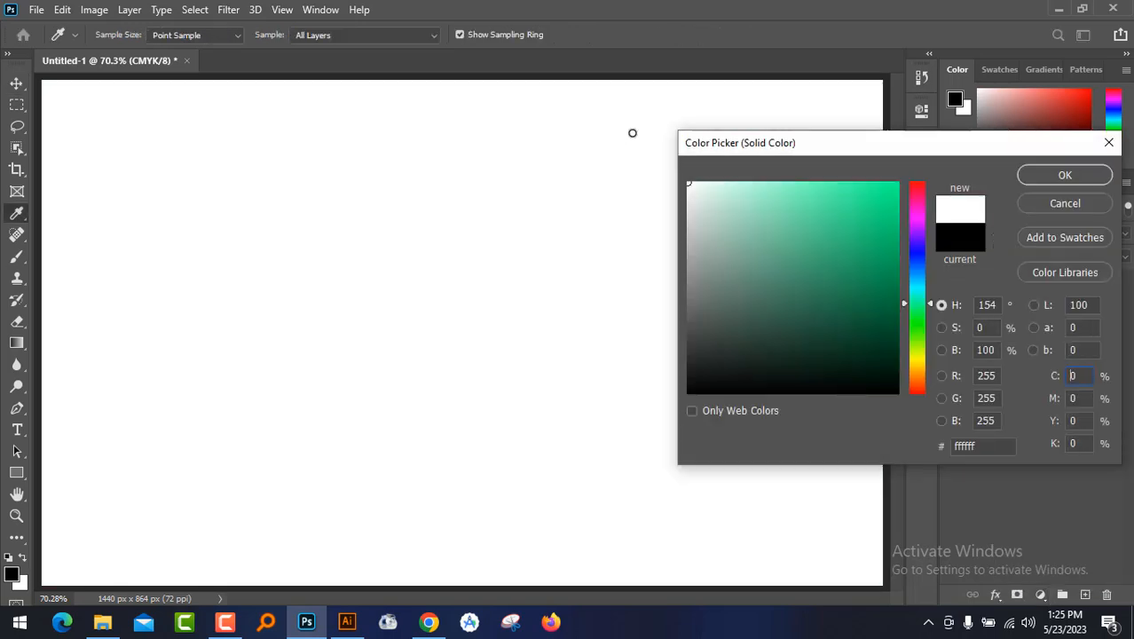
pyautogui.click(1065, 175)
pyautogui.moveTo(1050, 301); pyautogui.dragTo(1052, 366)
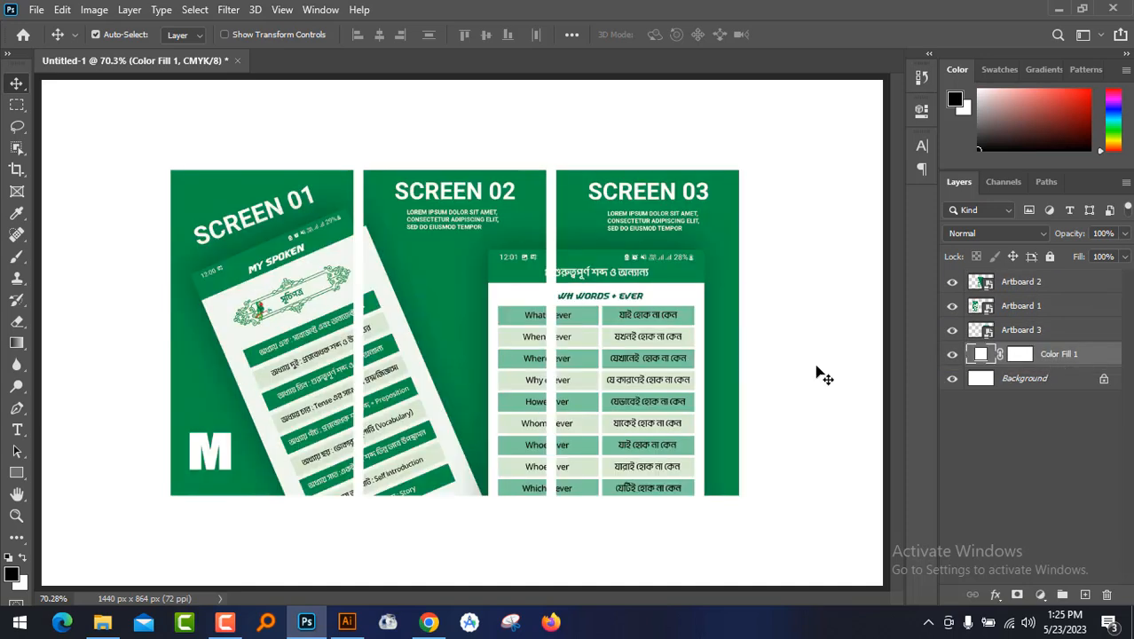
pyautogui.click(670, 306)
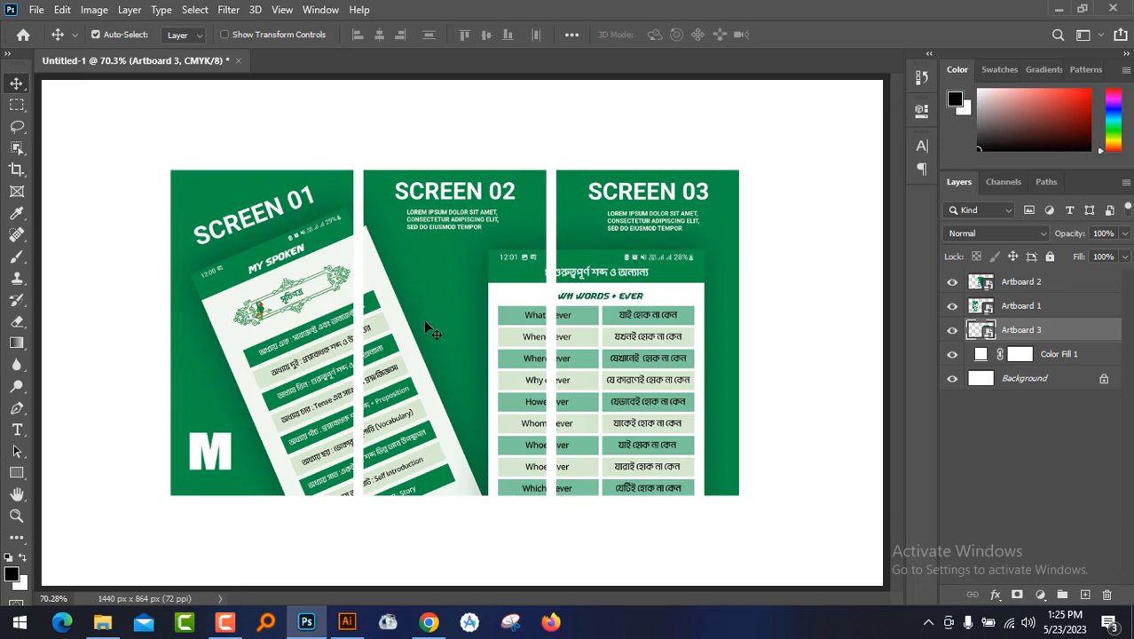
# Try several grey and green colours for the solid fill layer and set it to light grey #ebedec
pyautogui.doubleClick(980, 355)
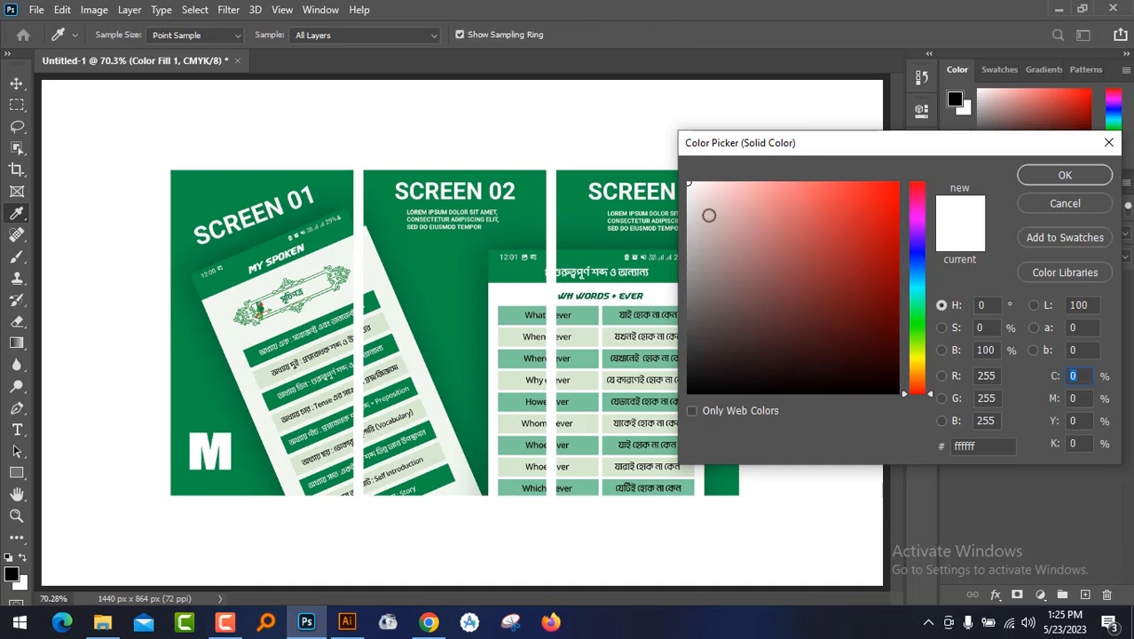
pyautogui.moveTo(690, 202); pyautogui.dragTo(691, 218)
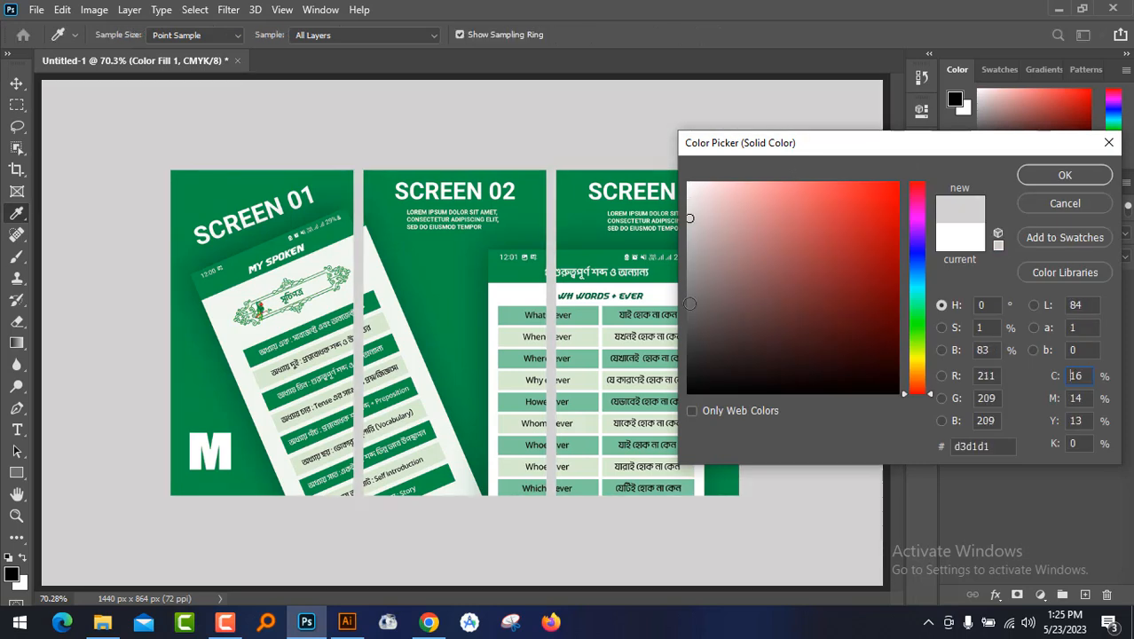
pyautogui.click(690, 302)
pyautogui.click(691, 224)
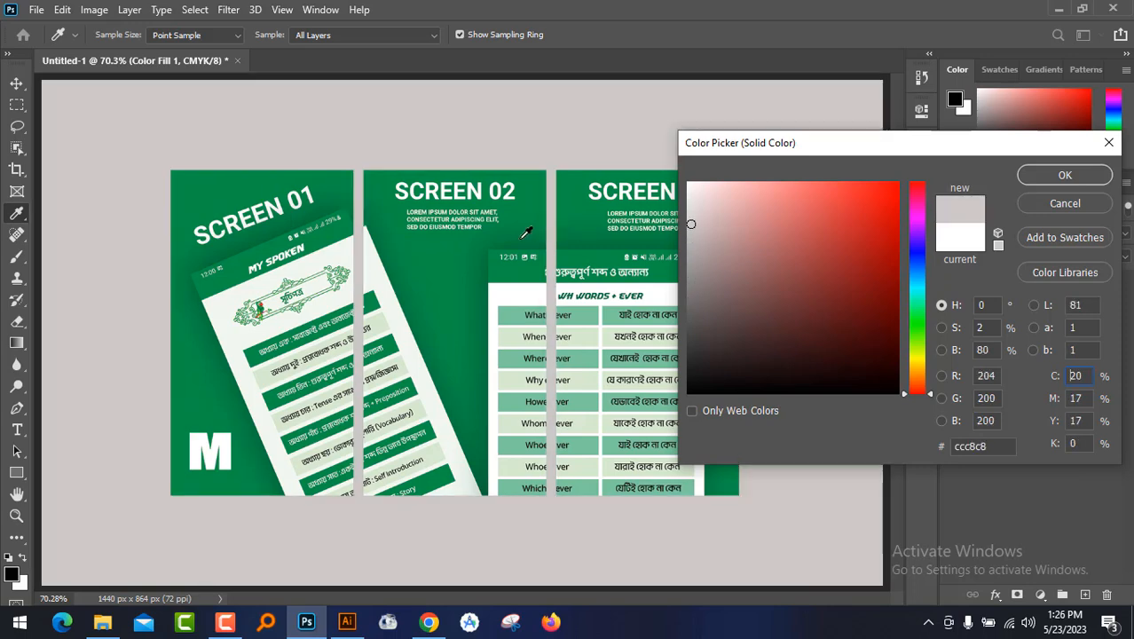
pyautogui.click(528, 231)
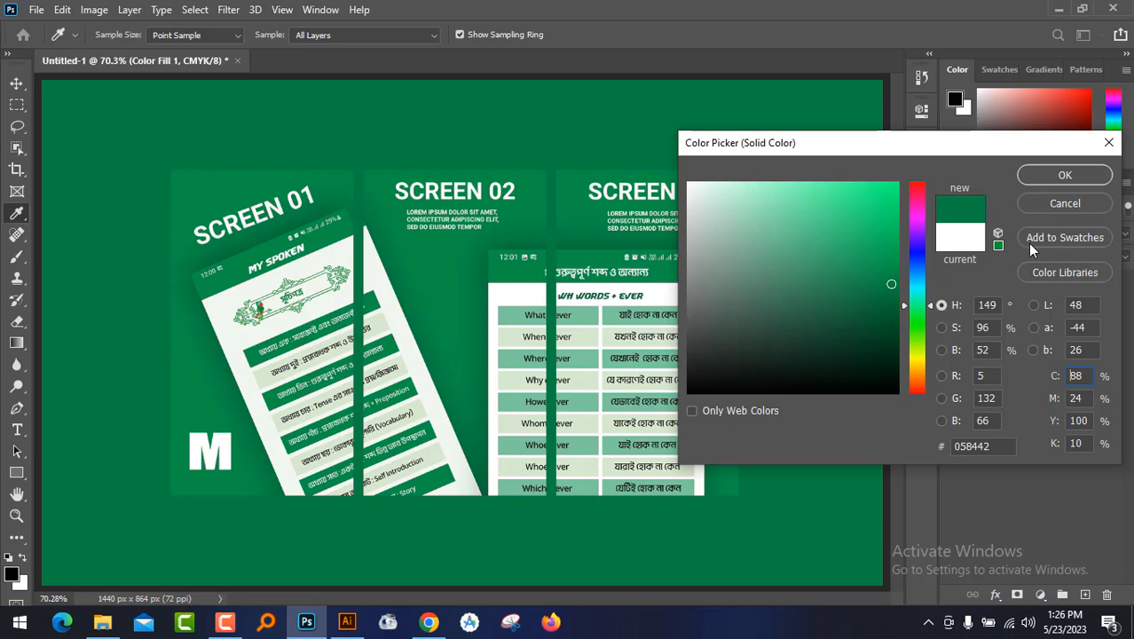
pyautogui.click(689, 206)
pyautogui.moveTo(689, 206); pyautogui.dragTo(688, 183)
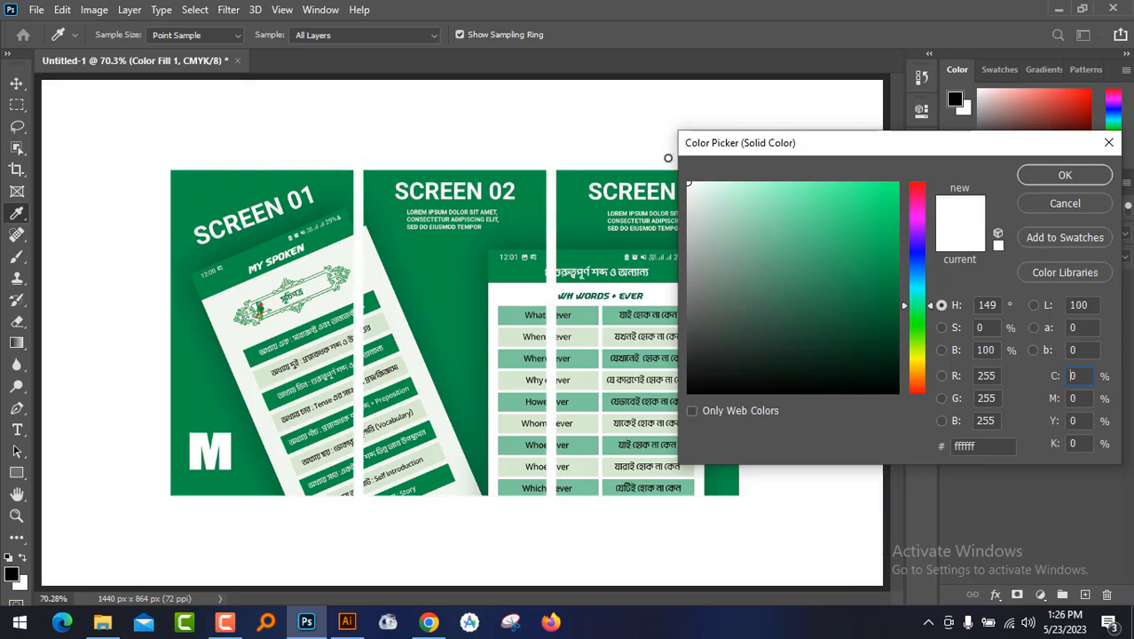
pyautogui.click(689, 196)
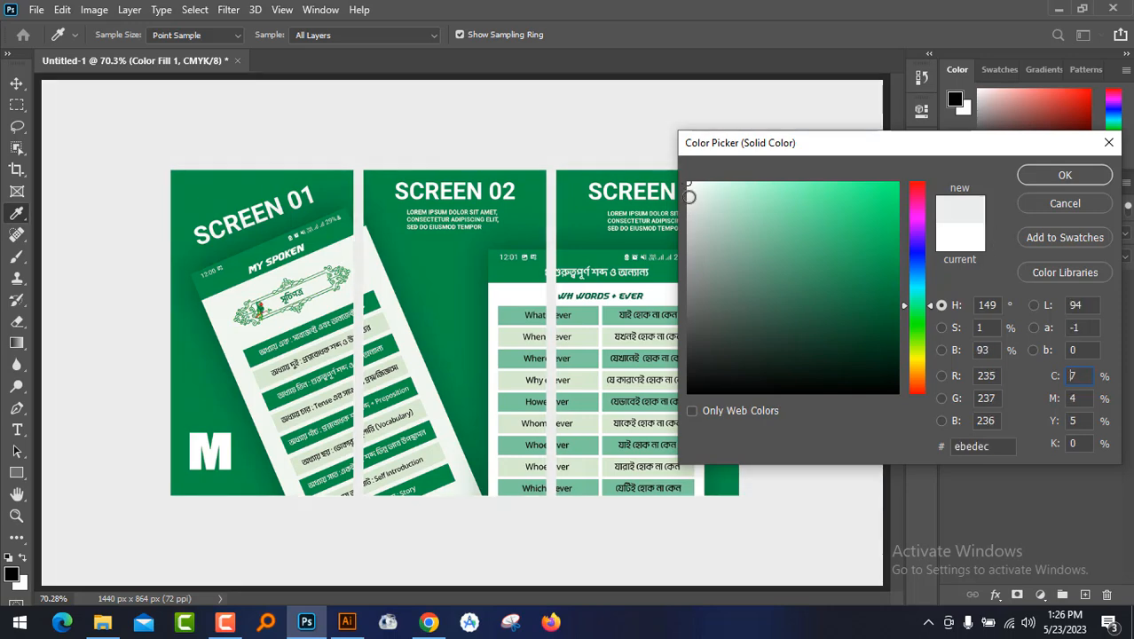
pyautogui.click(1064, 176)
# Add a drop shadow to the Artboard 3 layer with 55% opacity, 2 px distance and 8 px size
pyautogui.click(1001, 330)
pyautogui.rightClick(1001, 330)
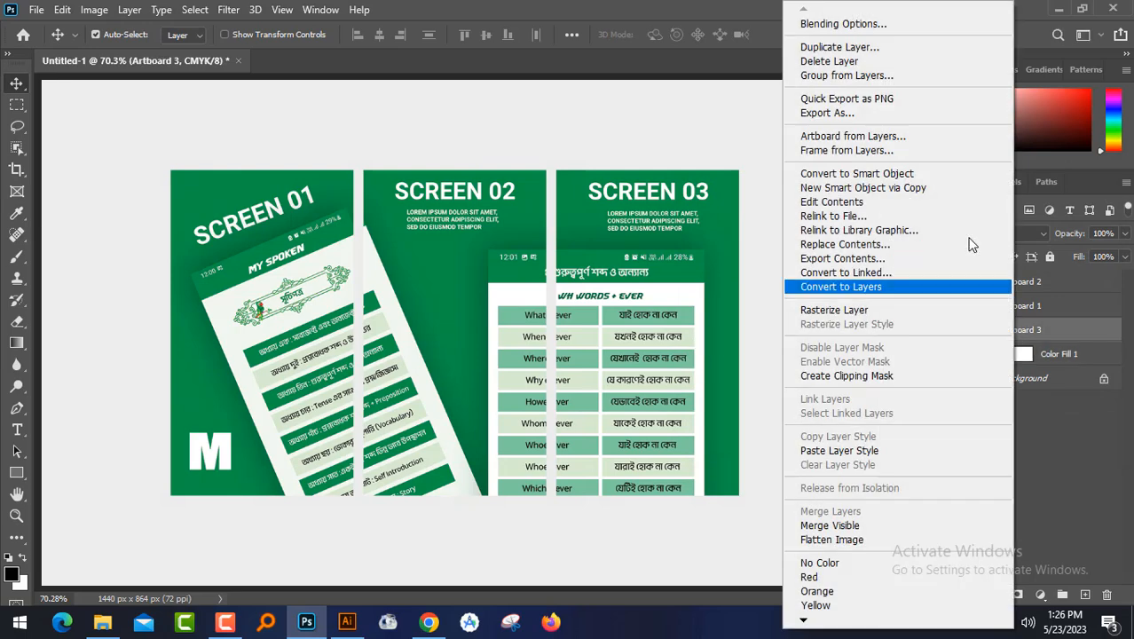
pyautogui.click(873, 24)
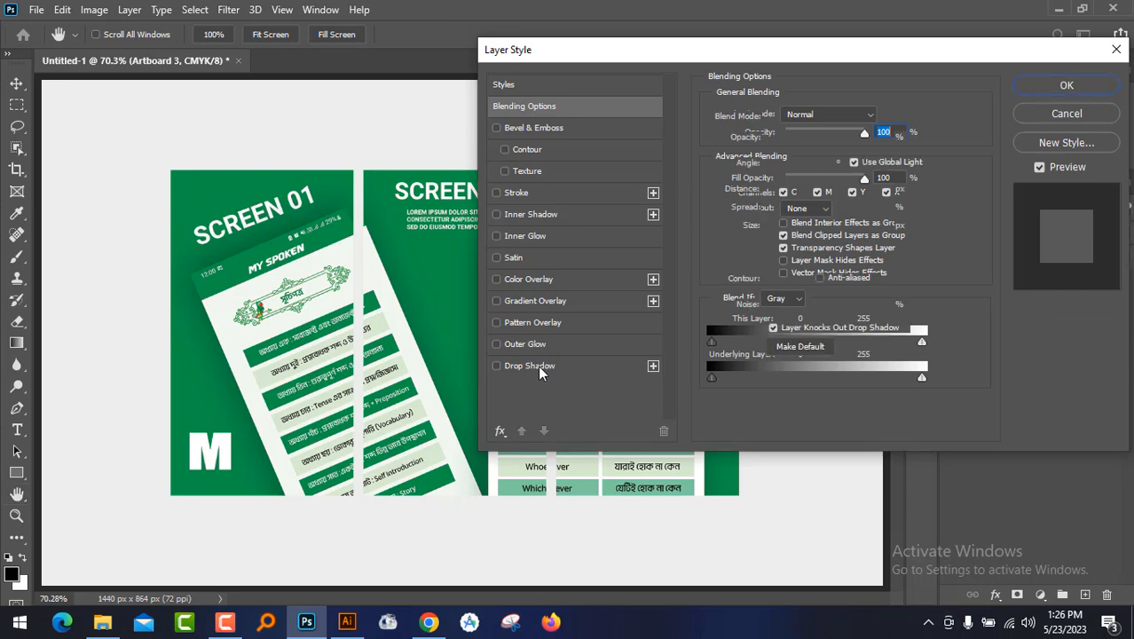
pyautogui.click(538, 366)
pyautogui.moveTo(646, 53); pyautogui.dragTo(71, 147)
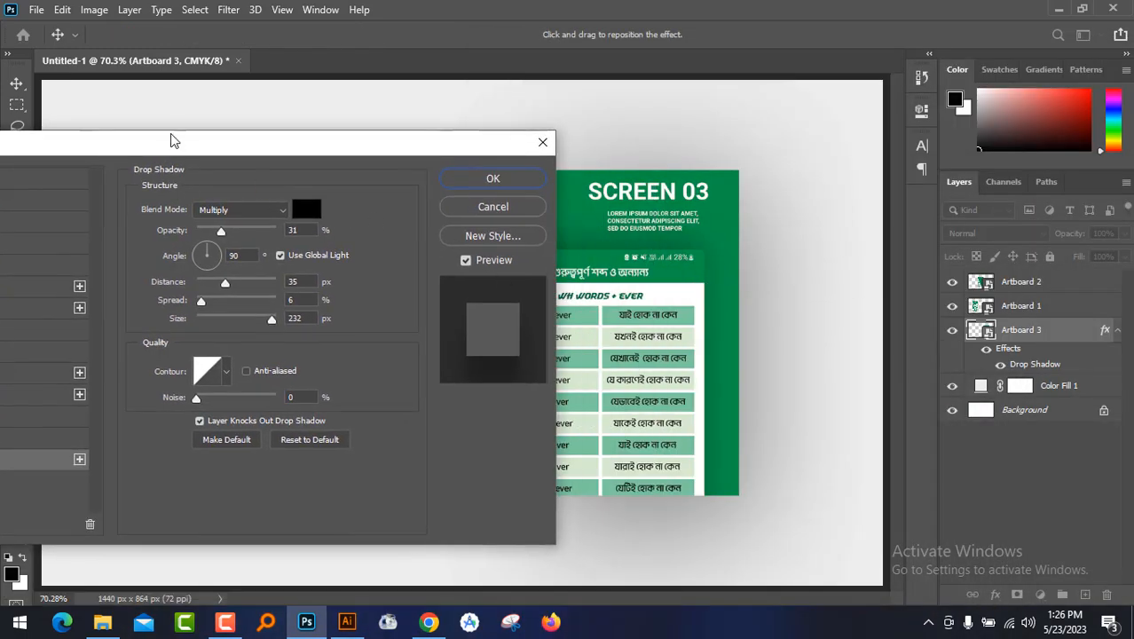
pyautogui.moveTo(268, 322); pyautogui.dragTo(218, 325)
pyautogui.moveTo(221, 231); pyautogui.dragTo(277, 232)
pyautogui.moveTo(316, 148); pyautogui.dragTo(255, 130)
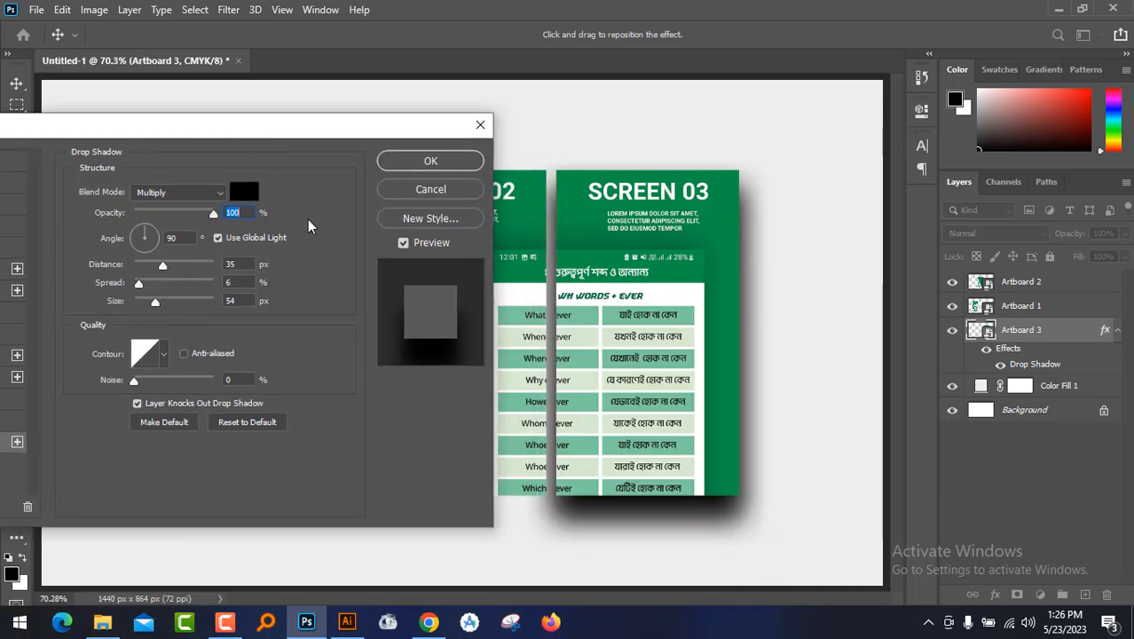
pyautogui.moveTo(165, 270); pyautogui.dragTo(134, 268)
pyautogui.moveTo(213, 216); pyautogui.dragTo(178, 217)
pyautogui.moveTo(153, 308); pyautogui.dragTo(140, 307)
pyautogui.moveTo(264, 126); pyautogui.dragTo(337, 352)
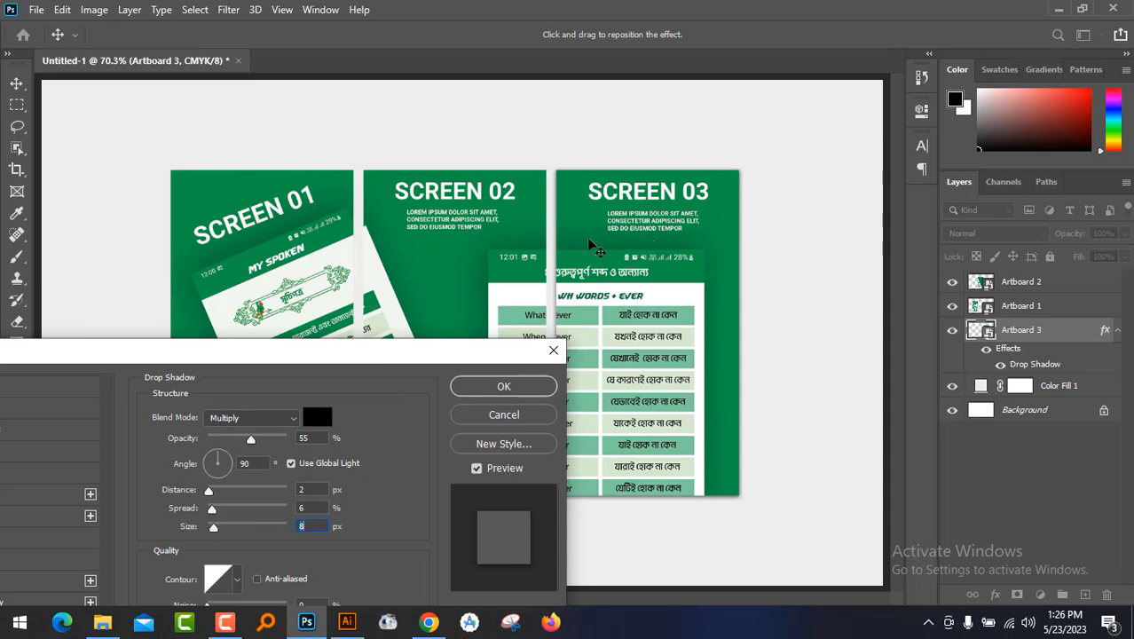
# Refine the Artboard 3 drop shadow to 51% opacity, 4 px distance and 6 px size, and apply it
pyautogui.moveTo(401, 356); pyautogui.dragTo(312, 202)
pyautogui.moveTo(125, 372); pyautogui.dragTo(124, 374)
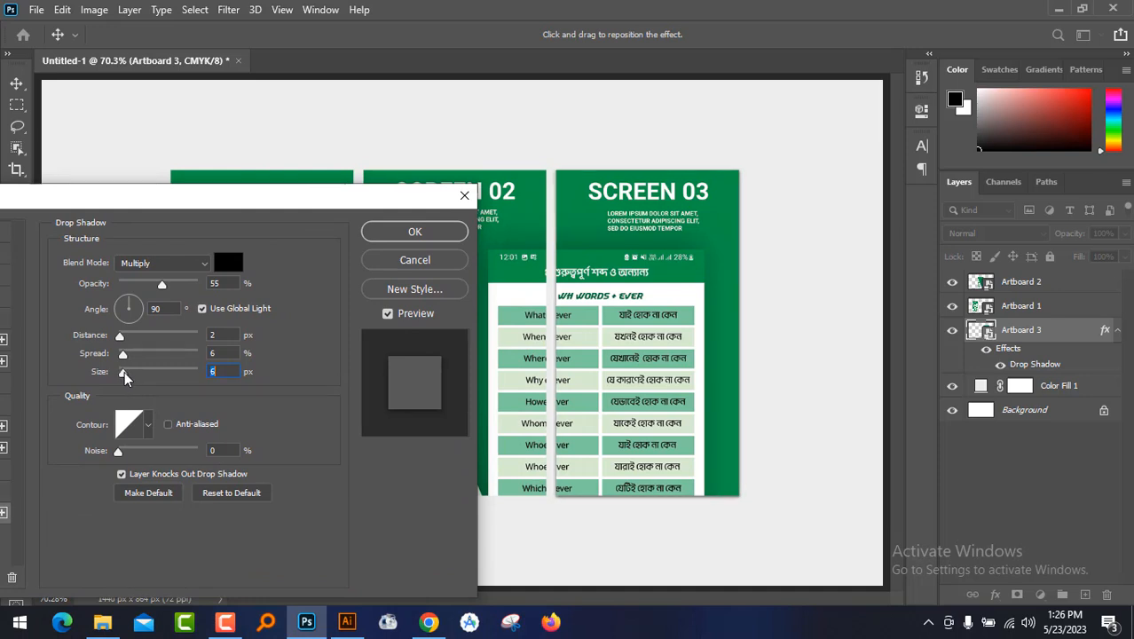
pyautogui.moveTo(162, 285); pyautogui.dragTo(186, 289)
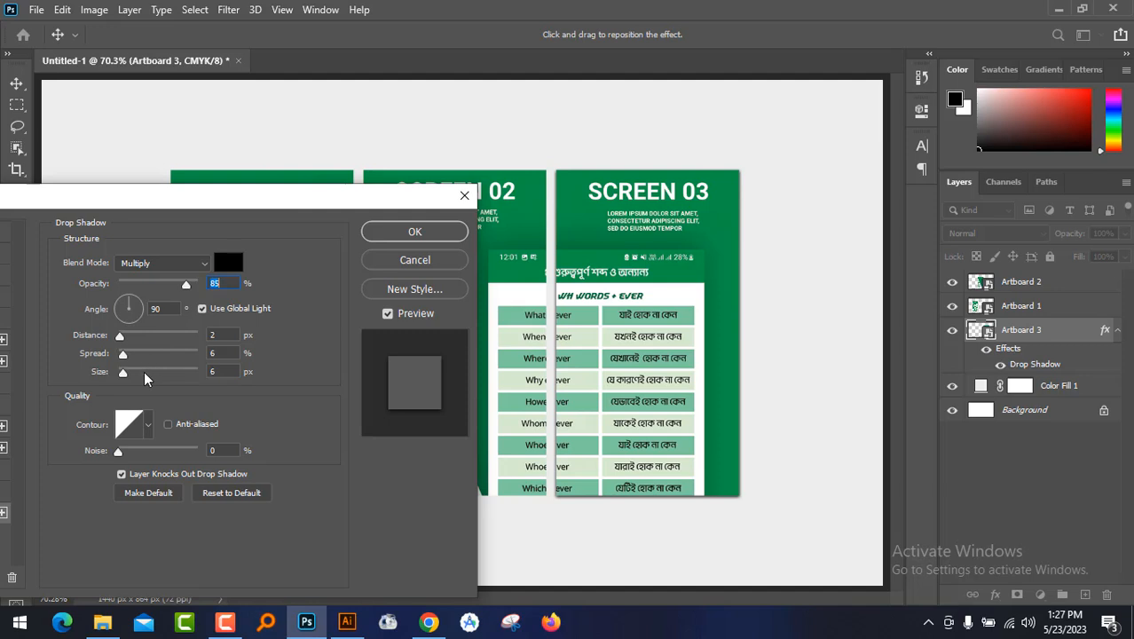
pyautogui.moveTo(188, 289); pyautogui.dragTo(165, 290)
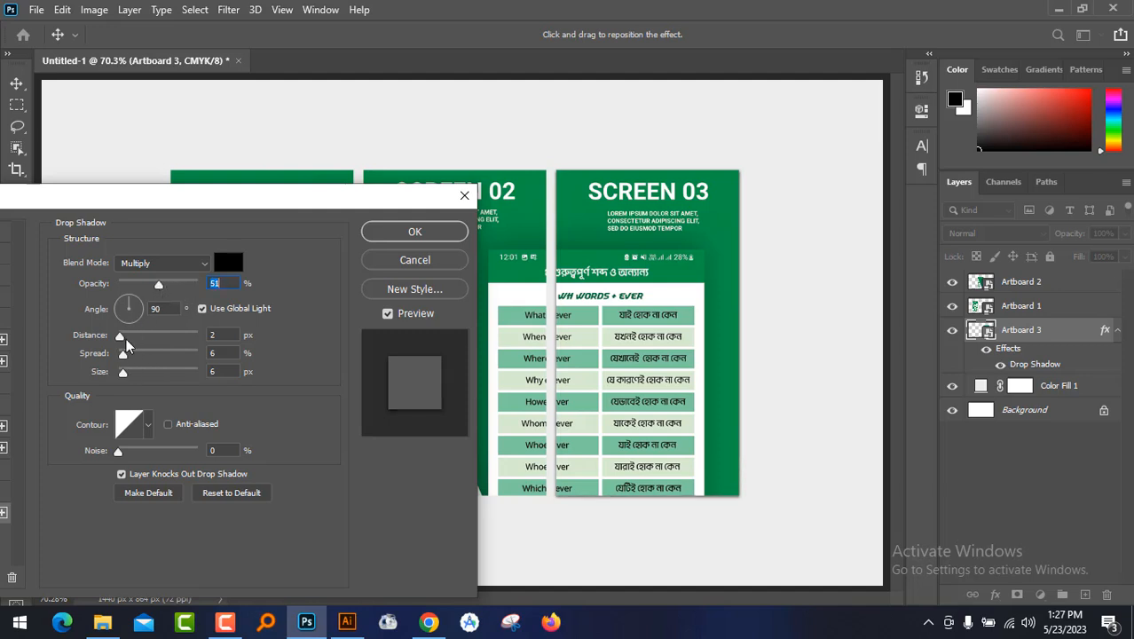
pyautogui.moveTo(122, 336); pyautogui.dragTo(123, 335)
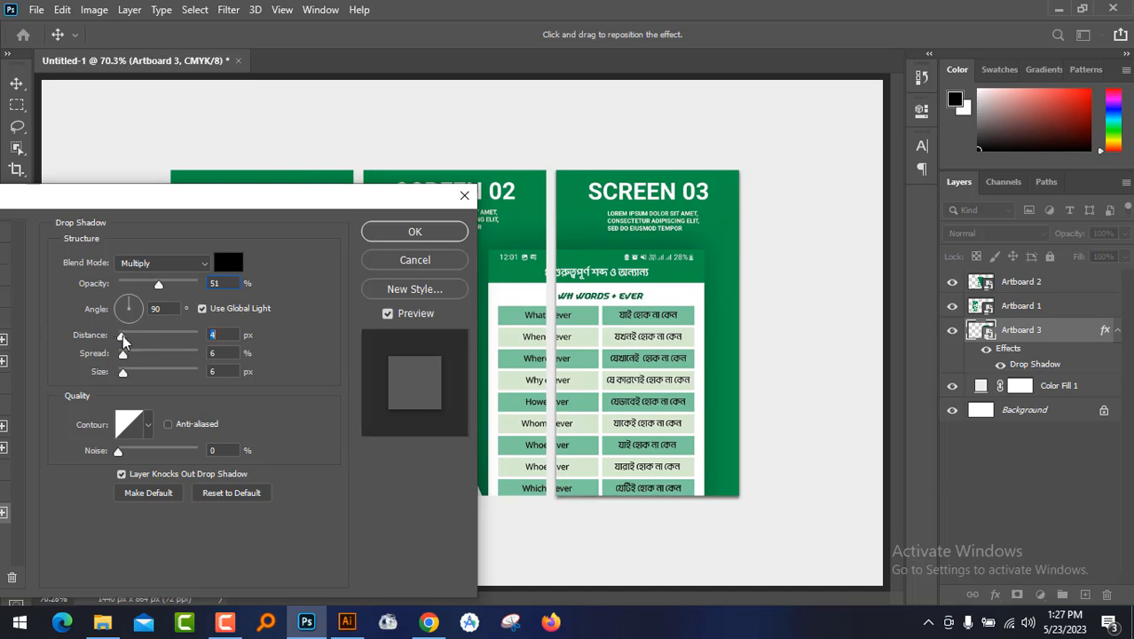
pyautogui.click(414, 231)
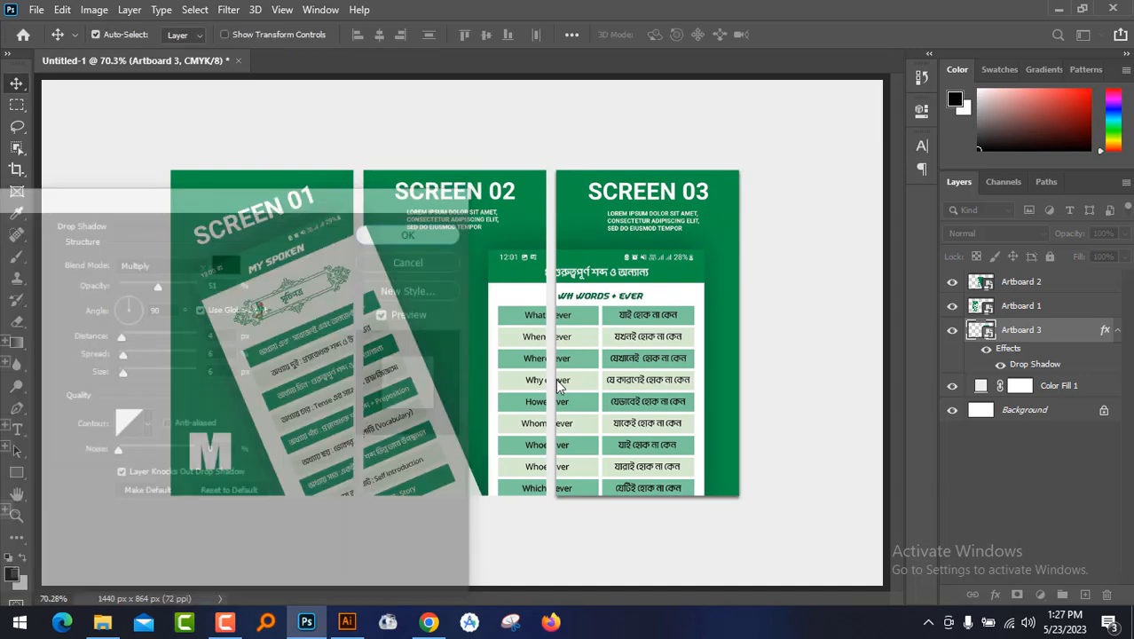
# Copy the layer style of Artboard 3 and paste it onto the Artboard 1 and Artboard 2 layers
pyautogui.rightClick(1055, 366)
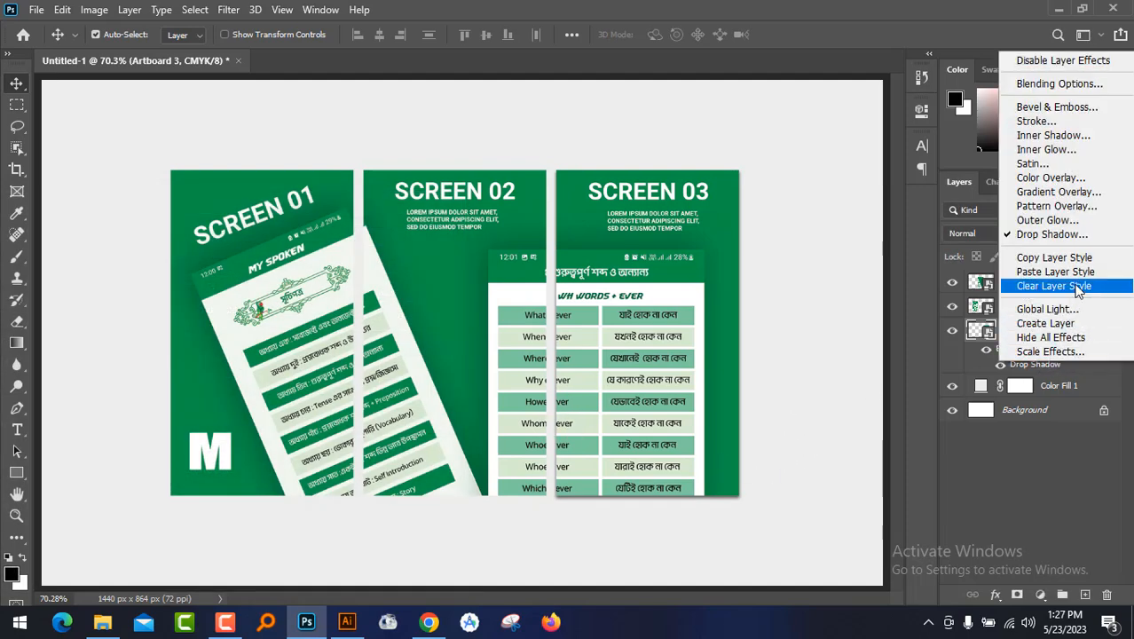
pyautogui.click(1054, 257)
pyautogui.click(1028, 307)
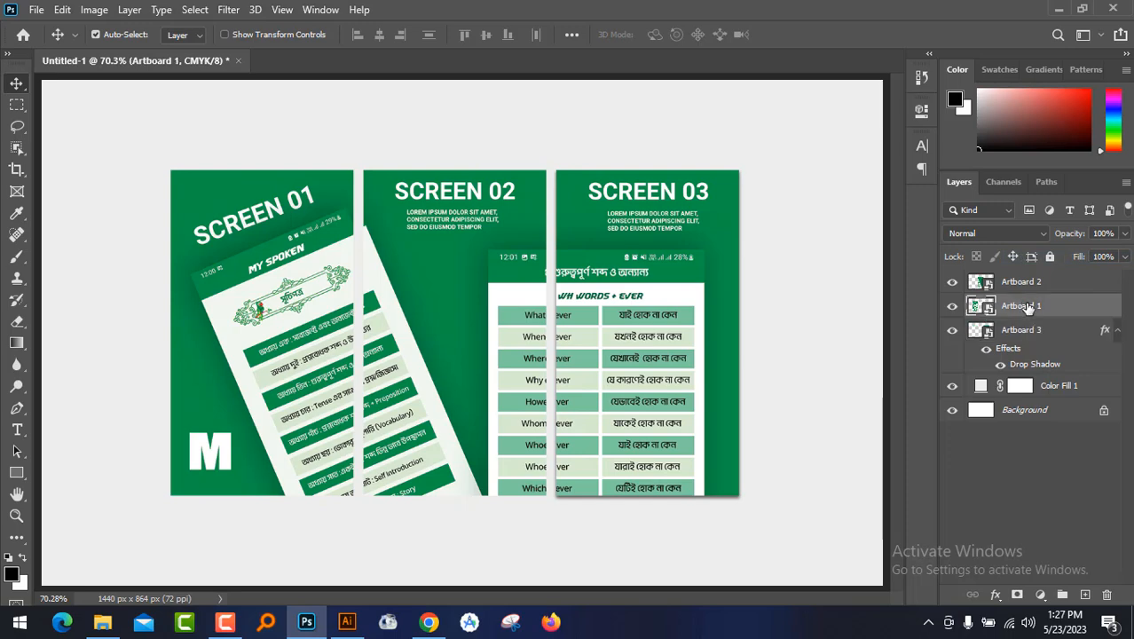
pyautogui.rightClick(1028, 308)
pyautogui.click(919, 451)
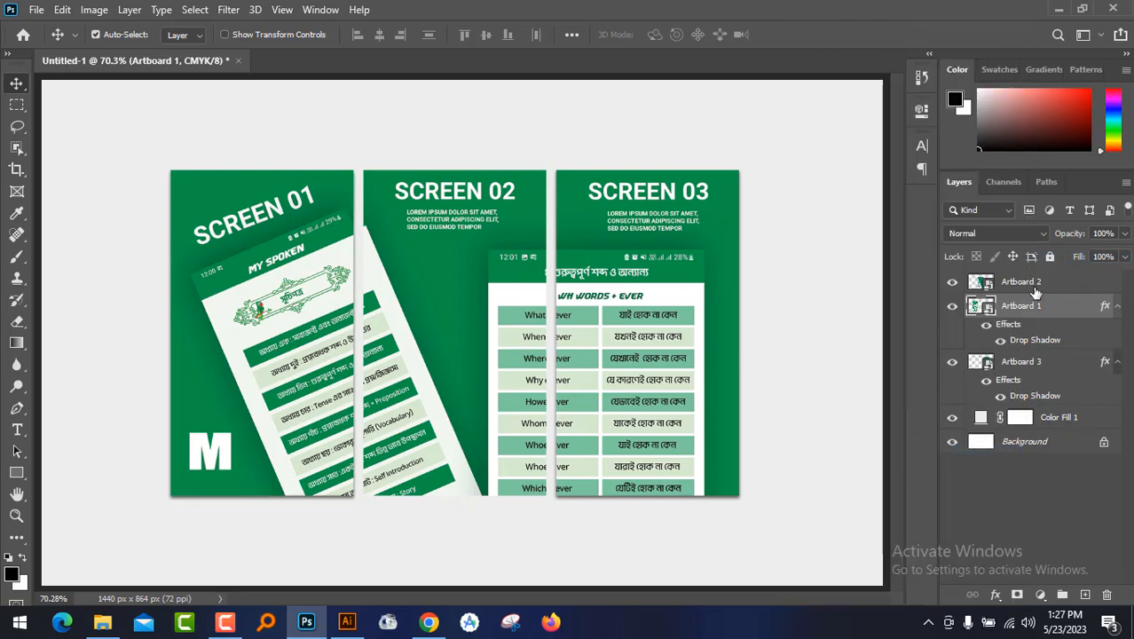
pyautogui.click(1030, 282)
pyautogui.rightClick(1030, 282)
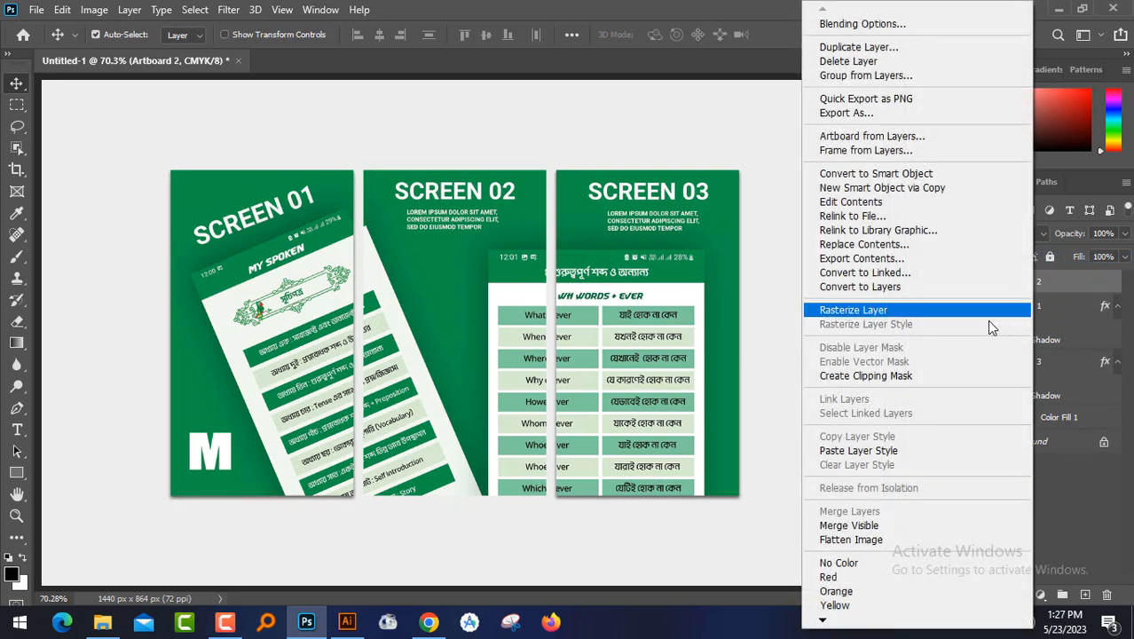
pyautogui.click(923, 450)
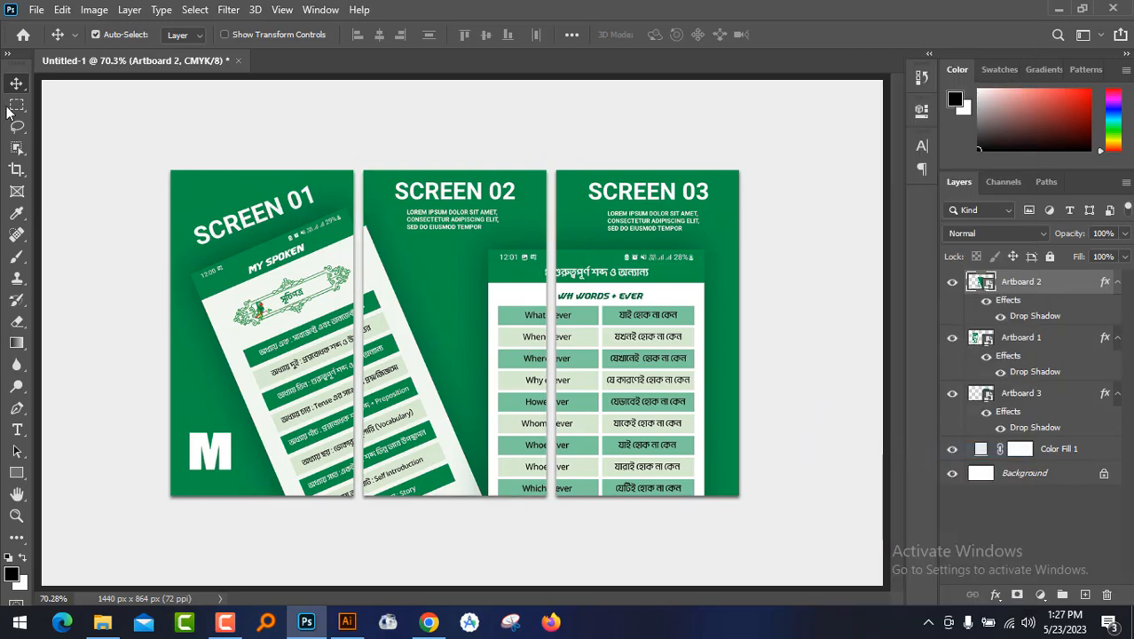
# Widen the gaps in the row by moving the SCREEN 03 and SCREEN 01 images slightly outward, keeping them aligned with SCREEN 02
pyautogui.click(321, 127)
pyautogui.moveTo(667, 335); pyautogui.dragTo(681, 335)
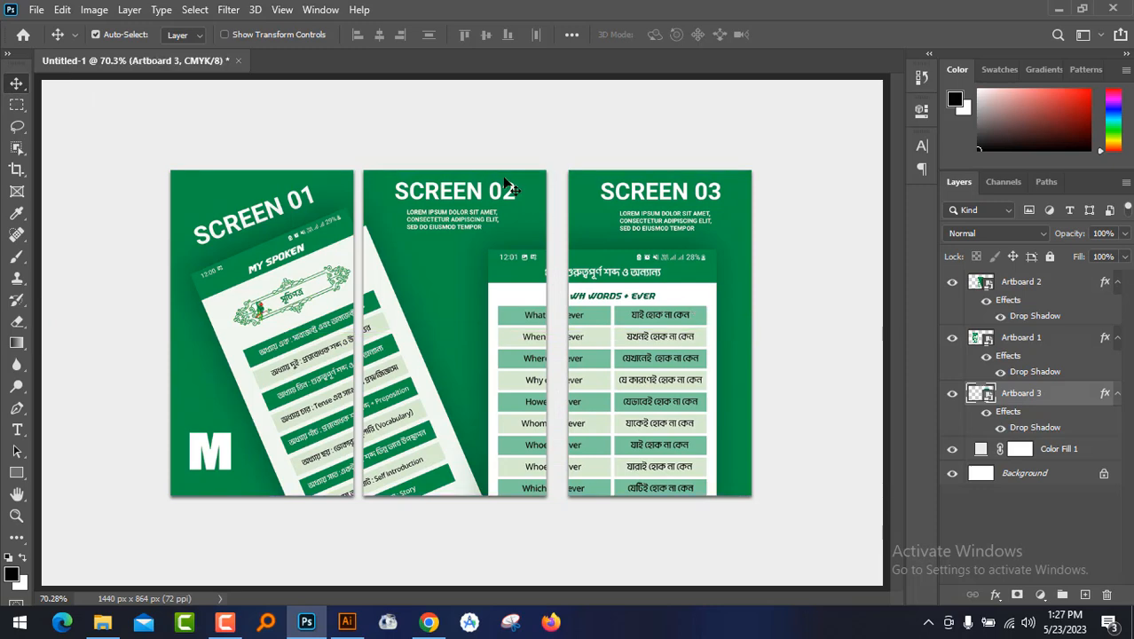
pyautogui.moveTo(286, 269)
pyautogui.mouseDown()
pyautogui.moveTo(273, 269)
pyautogui.moveTo(276, 253)
pyautogui.mouseUp()
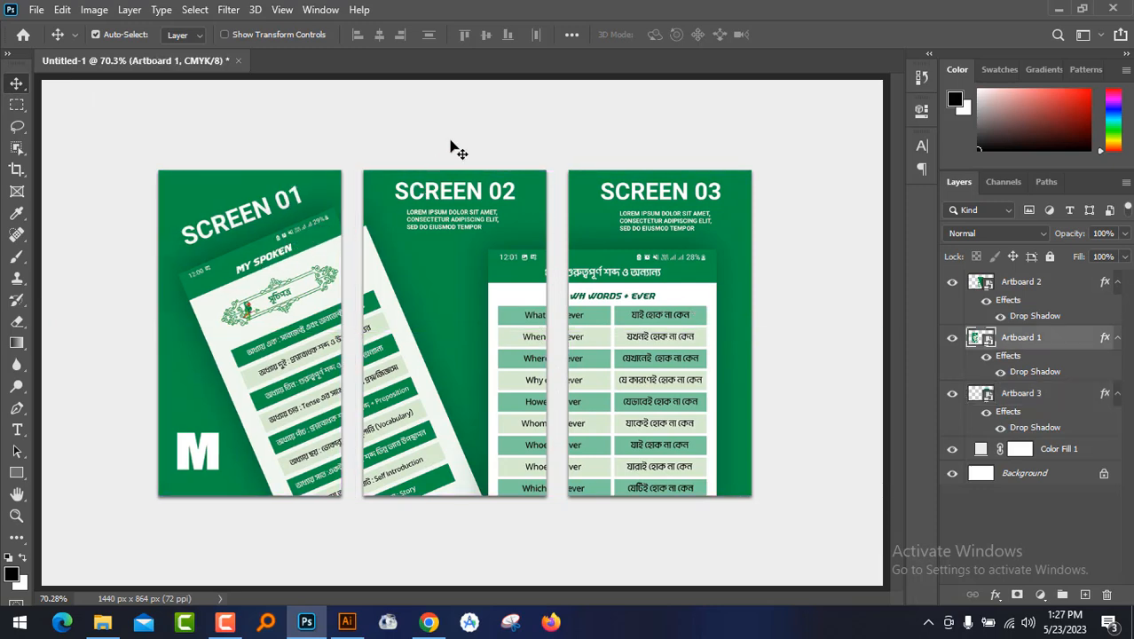
pyautogui.click(457, 151)
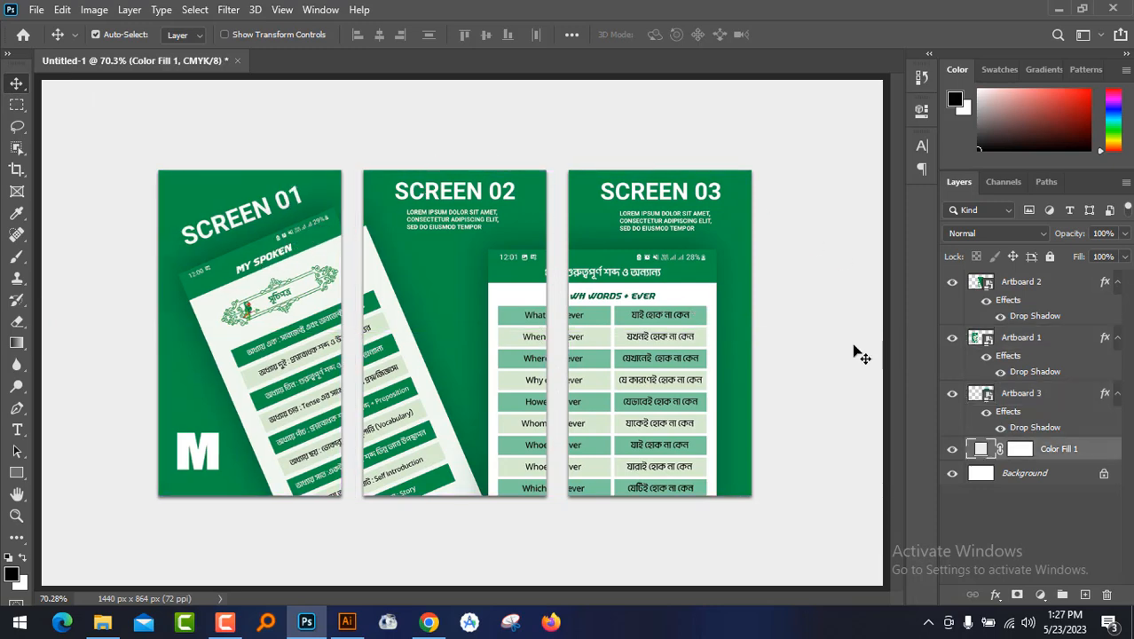
# Recolour the Color Fill 1 background layer to a pale mint green, starting from the green sampled in the SCREEN 02 image
pyautogui.hotkey('ctrl', '-')
pyautogui.hotkey('ctrl', '-')
pyautogui.hotkey('ctrl', '+')
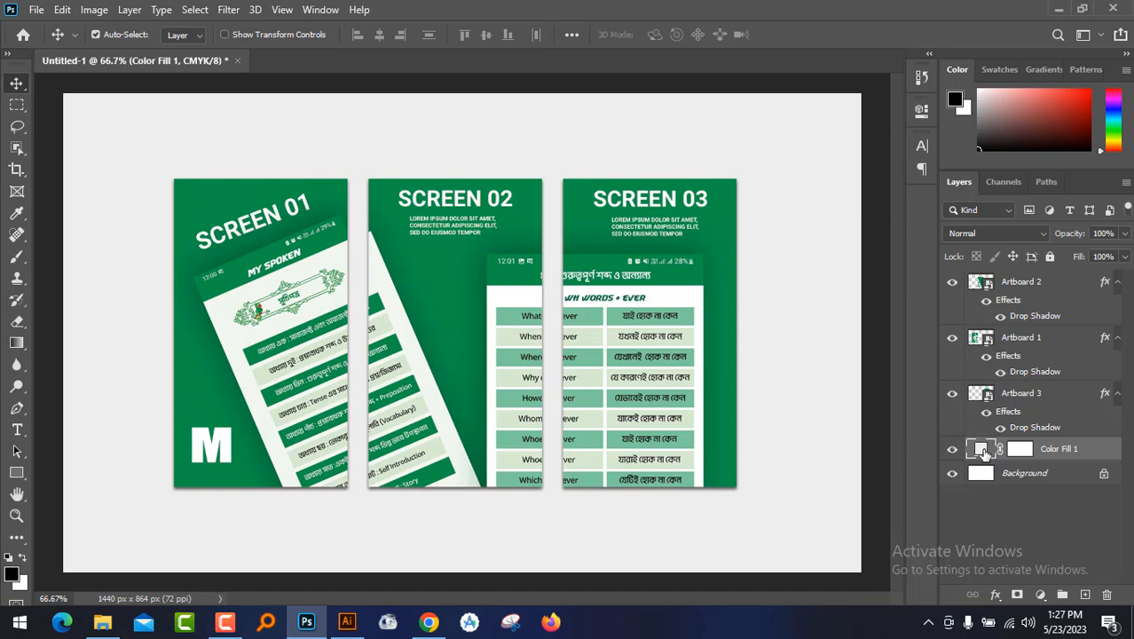
pyautogui.doubleClick(982, 451)
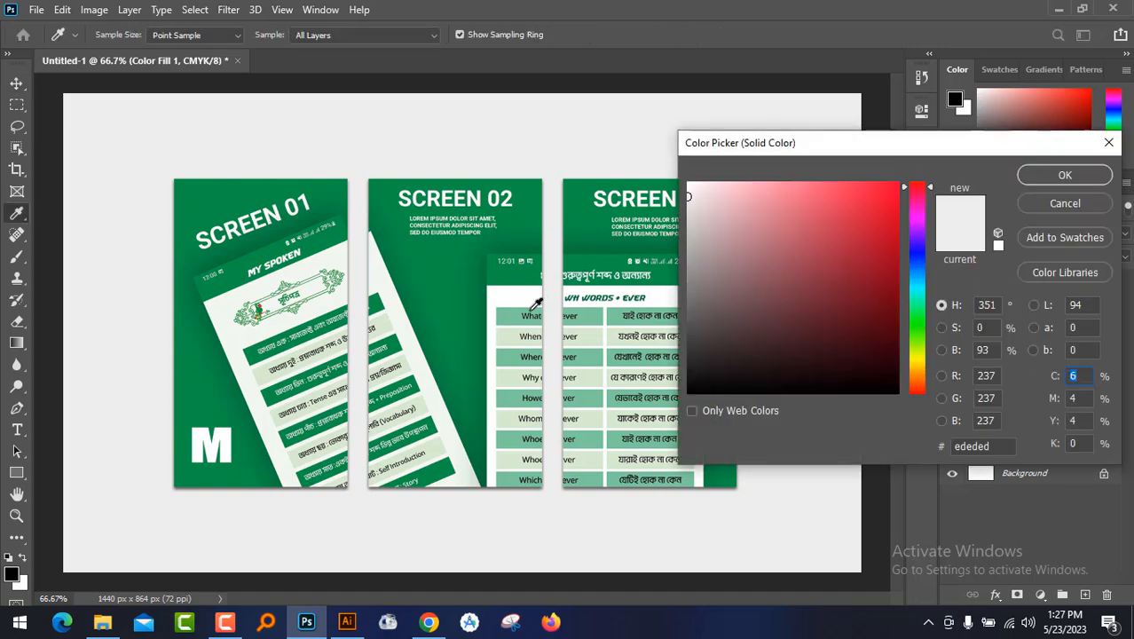
pyautogui.click(445, 282)
pyautogui.click(750, 189)
pyautogui.moveTo(750, 189); pyautogui.dragTo(744, 180)
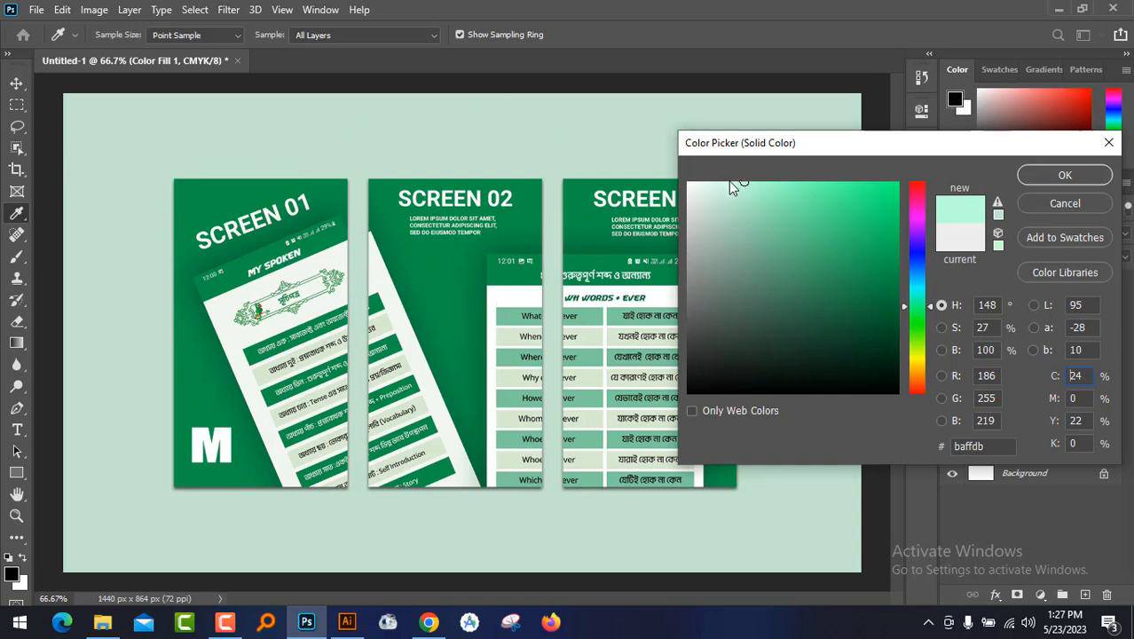
pyautogui.click(733, 186)
pyautogui.moveTo(733, 185); pyautogui.dragTo(743, 168)
pyautogui.click(1052, 176)
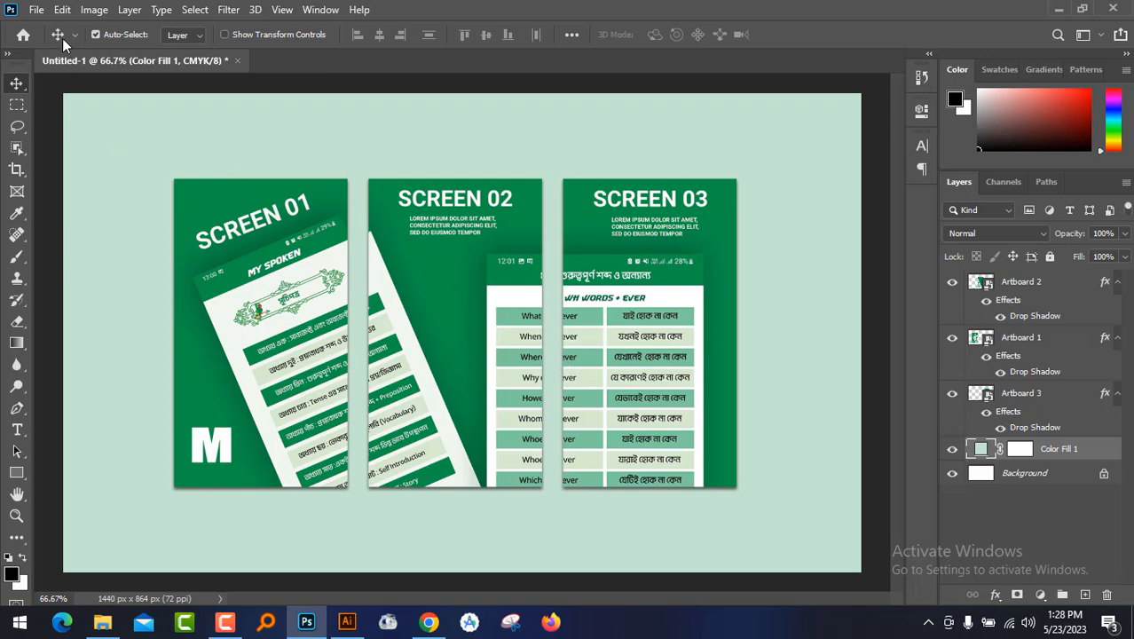
# Export the composition as a 1440 x 864 px PNG into the Screenshot folder on the Desktop
pyautogui.click(37, 10)
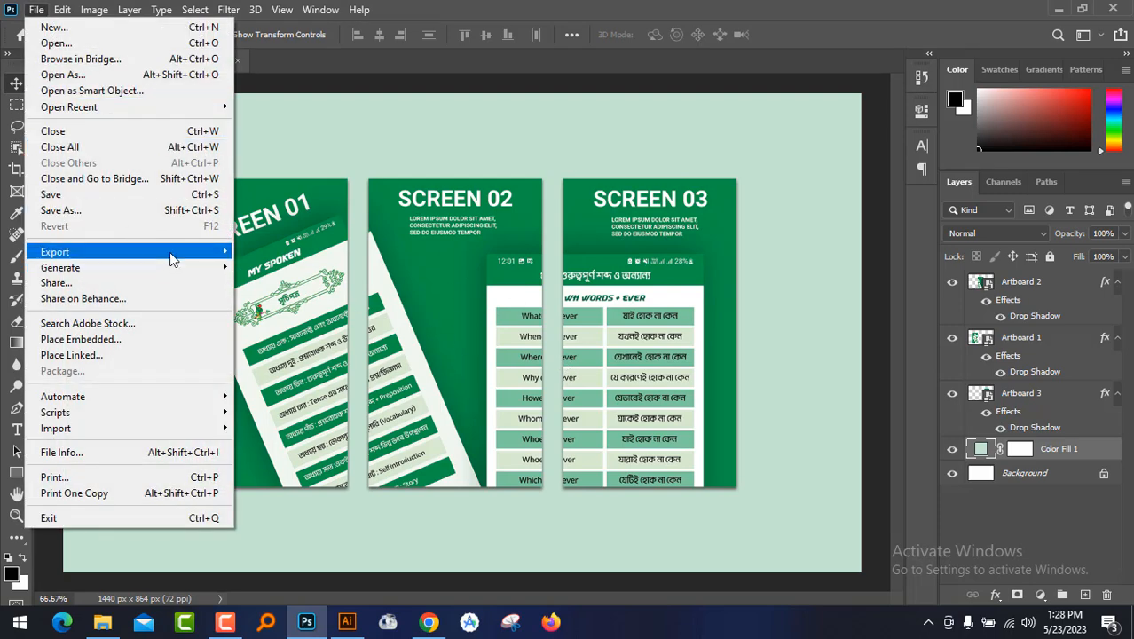
pyautogui.moveTo(168, 252)
pyautogui.click(290, 266)
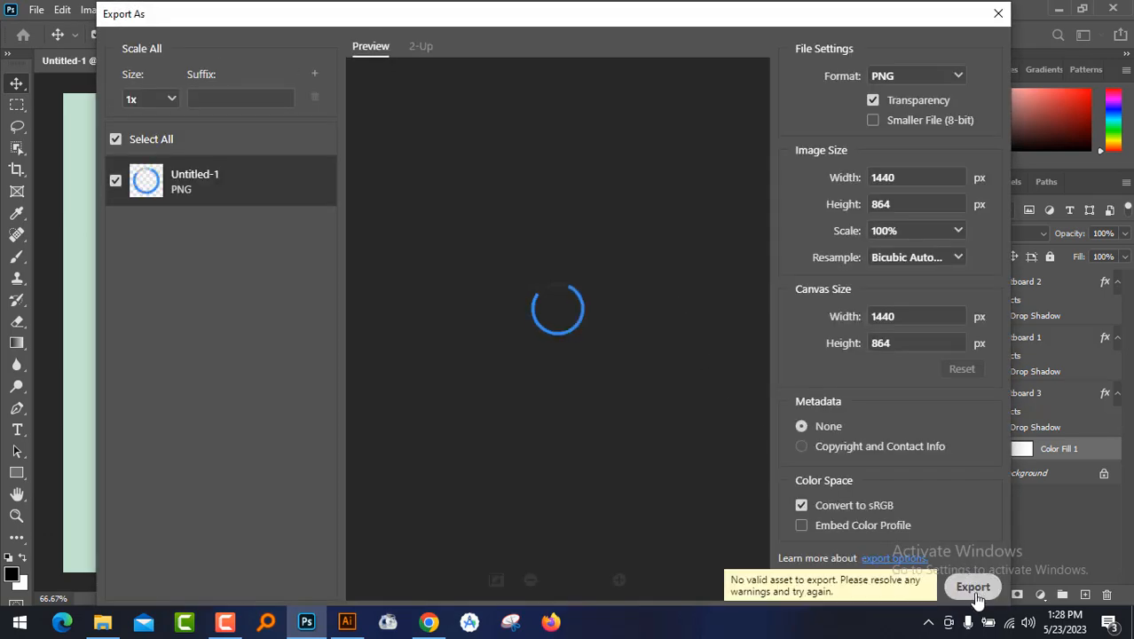
pyautogui.click(973, 587)
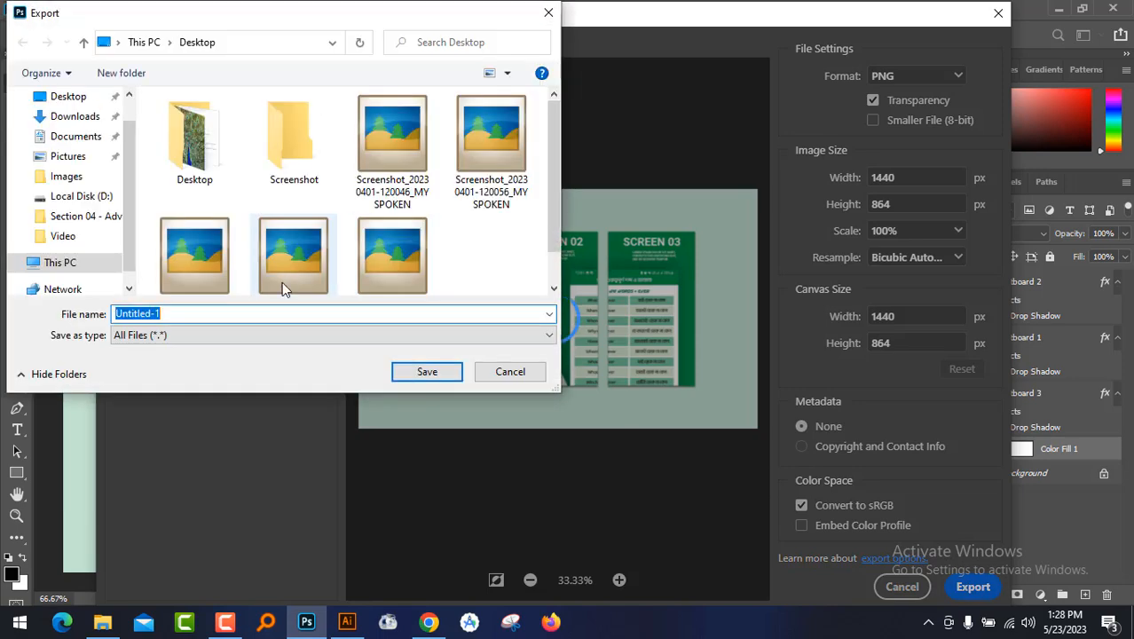
pyautogui.click(307, 173)
pyautogui.click(433, 373)
pyautogui.click(434, 373)
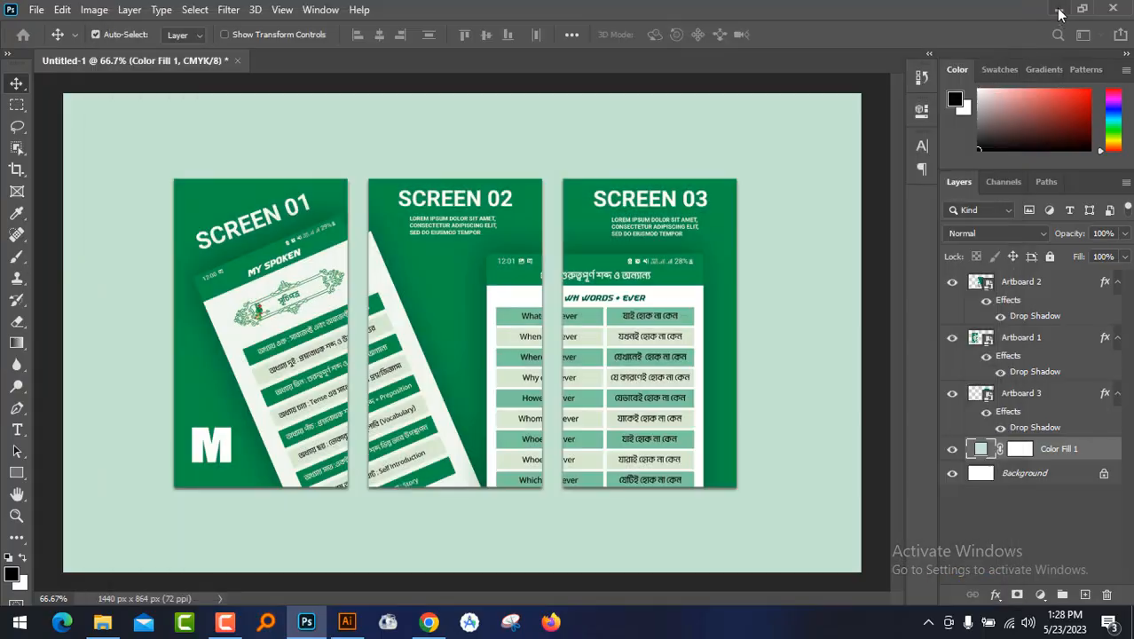
# Minimize Photoshop and open the exported PNG from its folder in the photo viewer
pyautogui.click(1059, 9)
pyautogui.click(619, 149)
pyautogui.doubleClick(620, 149)
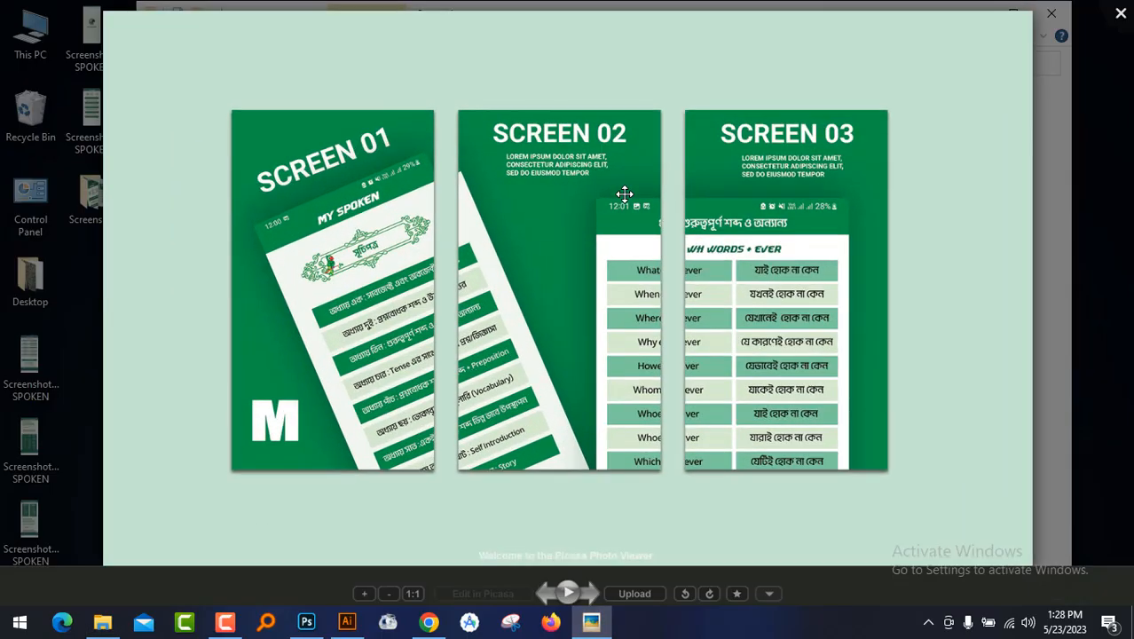